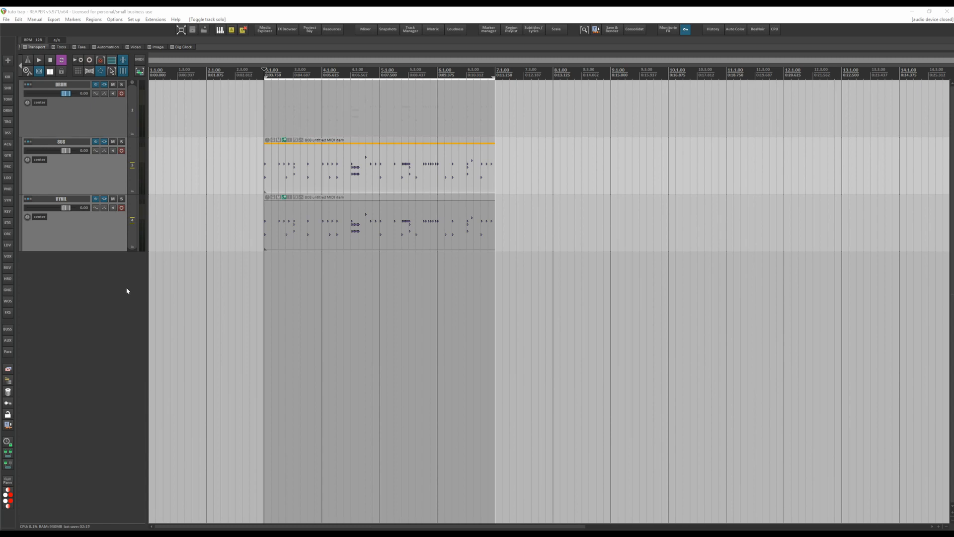
Add a new track below the existing ones and load the Kontakt instrument on it
{"action": "double_click", "coordinate": [117, 289]}
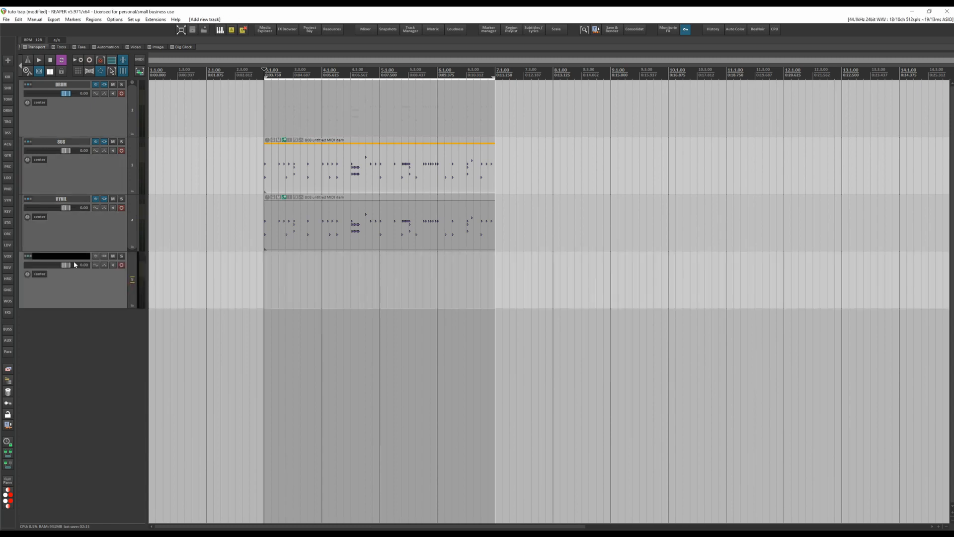
{"action": "left_click", "coordinate": [104, 265]}
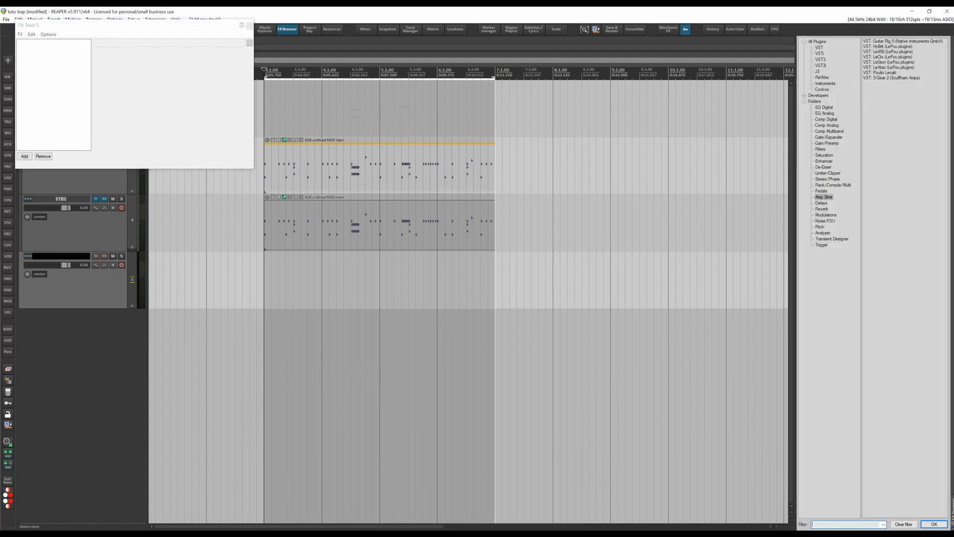
{"action": "left_click", "coordinate": [825, 83]}
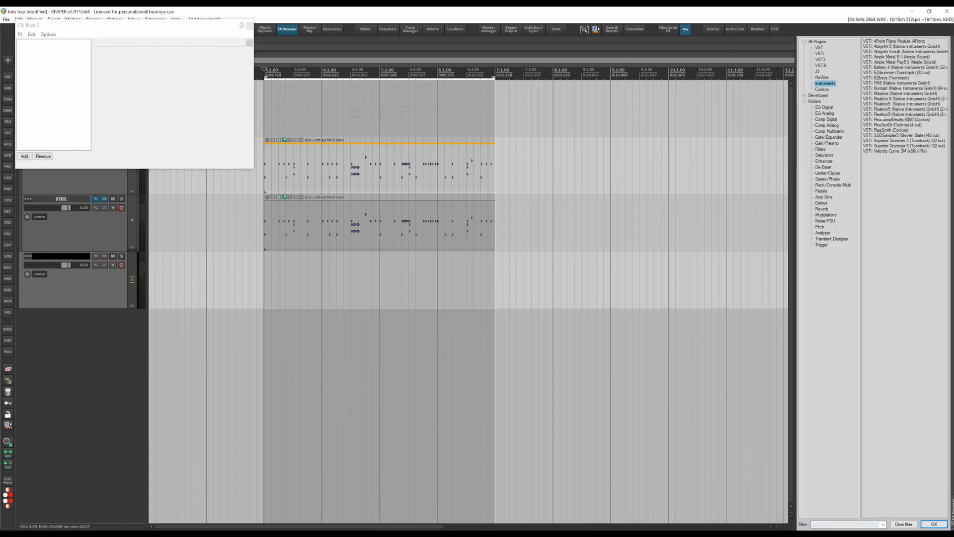
{"action": "left_click_drag", "start_coordinate": [881, 90], "coordinate": [133, 136]}
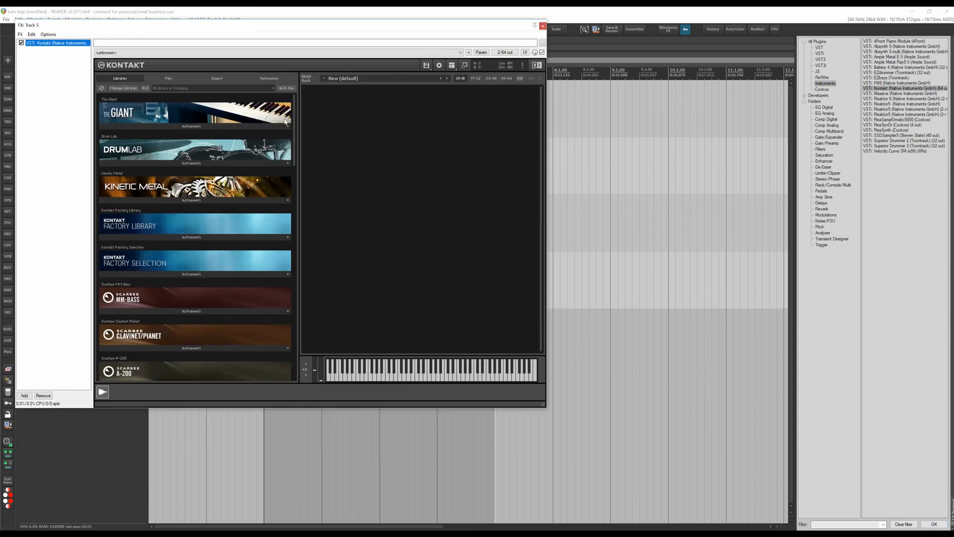
Load the Piano Mystique instrument from Kontakt's Orchestral Essentials library and close the effects window
{"action": "left_click_drag", "start_coordinate": [290, 138], "coordinate": [290, 333]}
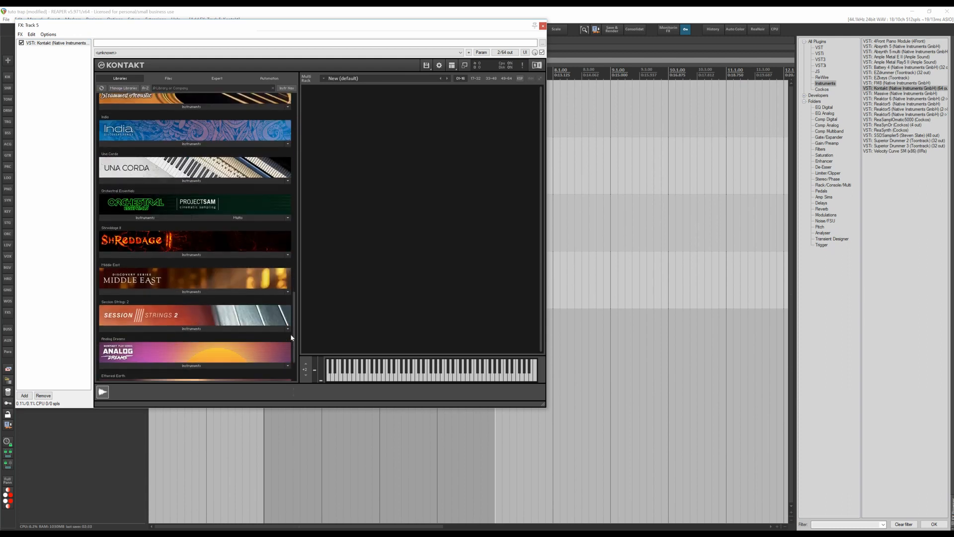
{"action": "left_click", "coordinate": [145, 218]}
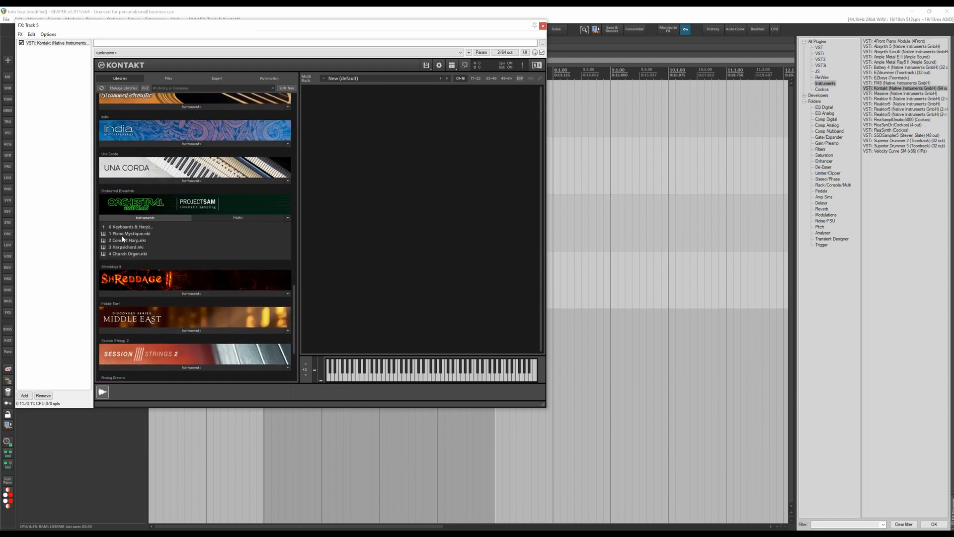
{"action": "double_click", "coordinate": [121, 237]}
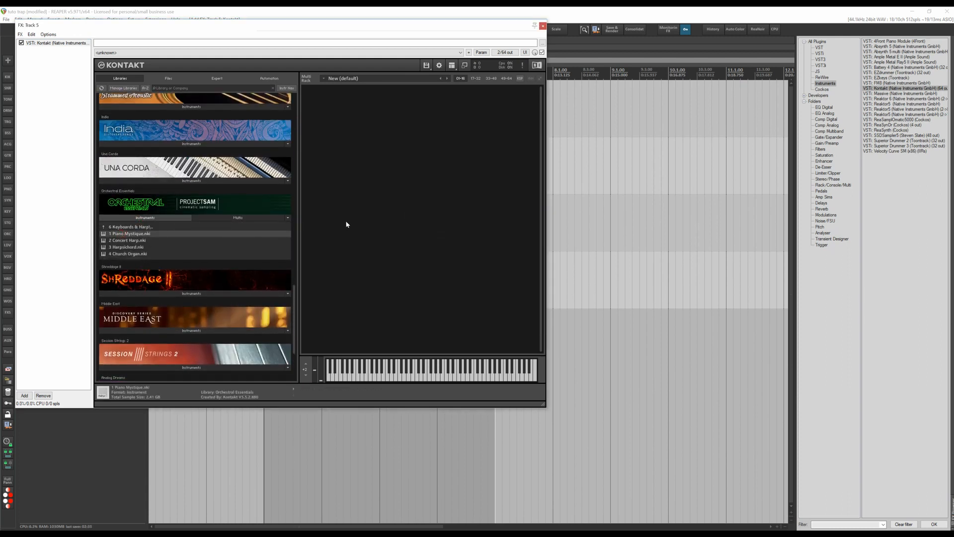
{"action": "left_click", "coordinate": [542, 25]}
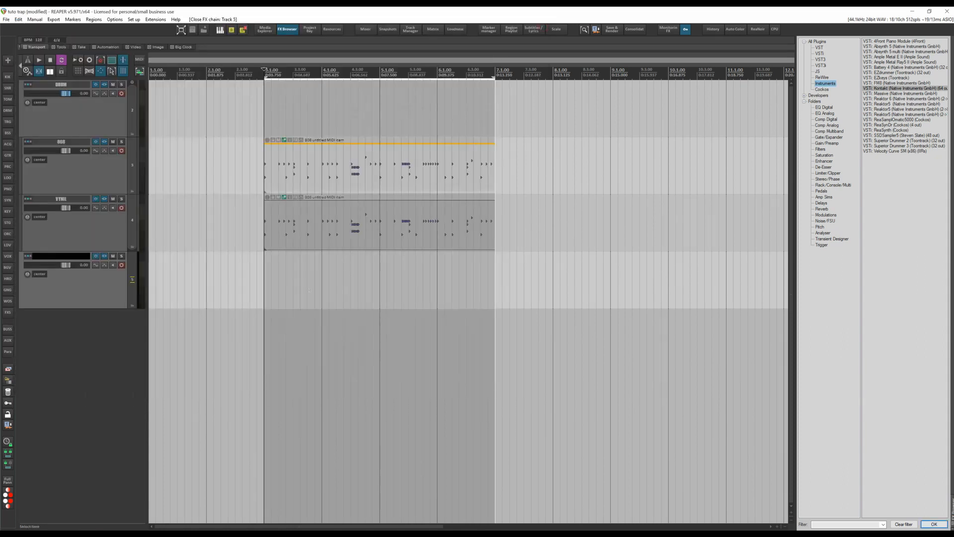
Create an empty MIDI item from bar 3 to bar 7 on the new track and name the track PIANOO
{"action": "left_click", "coordinate": [262, 285]}
{"action": "left_click_drag", "start_coordinate": [264, 285], "coordinate": [396, 279]}
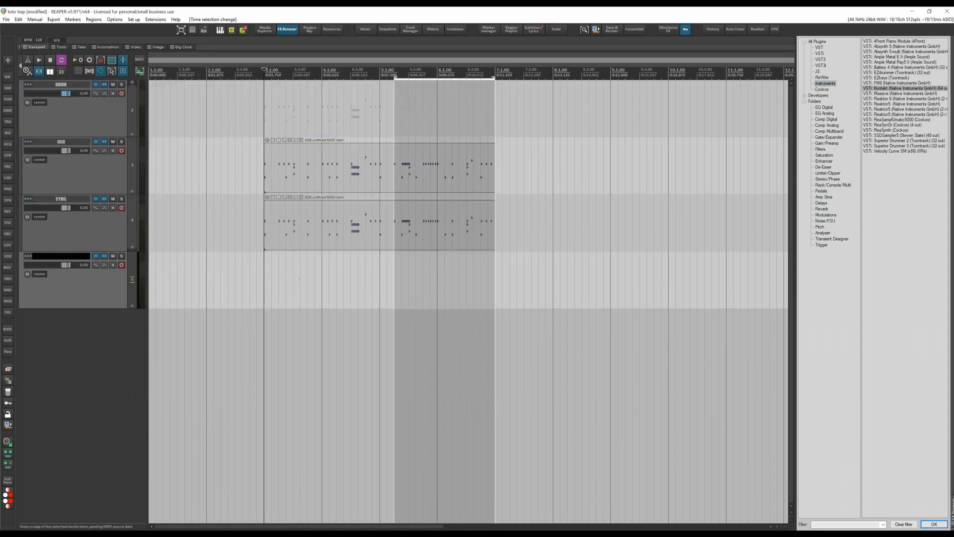
{"action": "left_click_drag", "start_coordinate": [267, 273], "coordinate": [494, 278]}
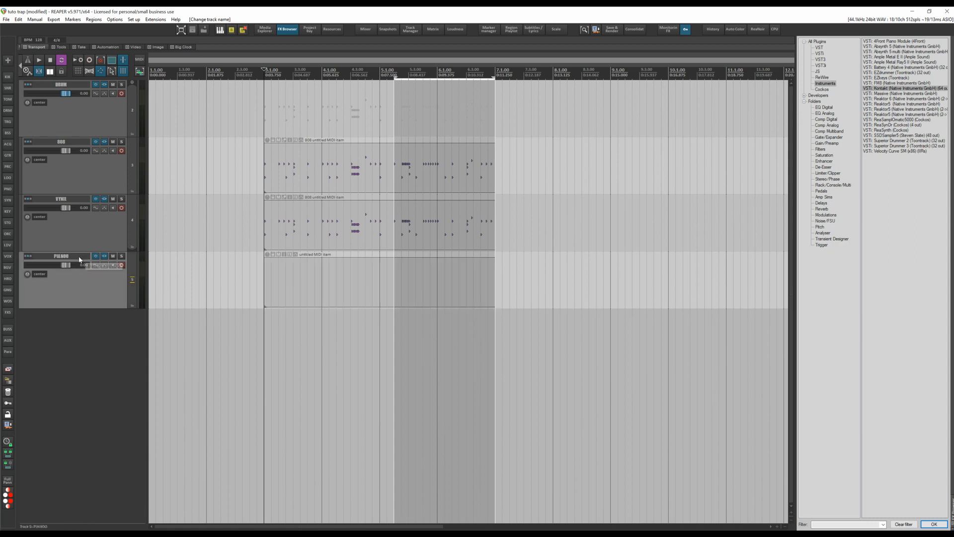
Open the PIANOO item in the MIDI editor with the FX browser hidden, switch to piano mode and set the grid to 1 triplet
{"action": "double_click", "coordinate": [348, 283]}
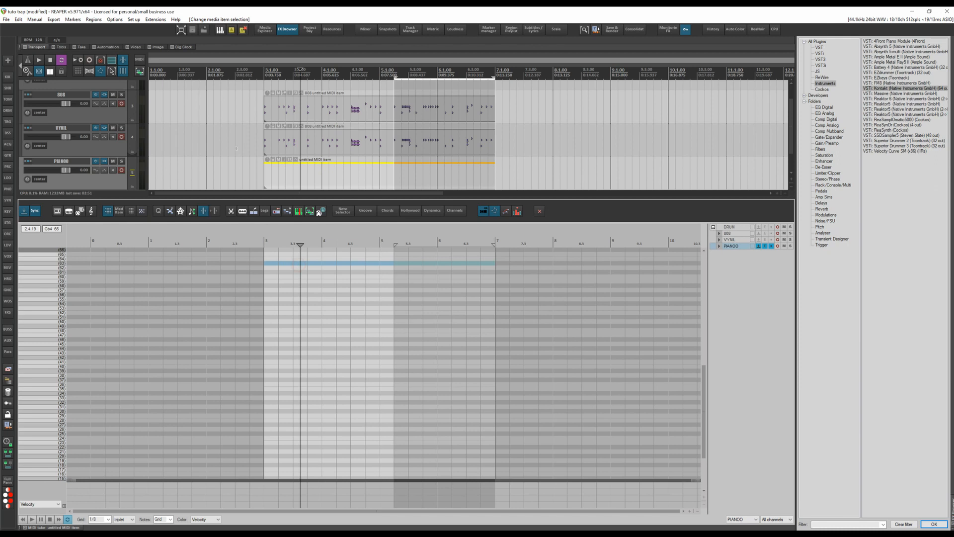
{"action": "left_click", "coordinate": [287, 28]}
{"action": "left_click", "coordinate": [58, 212]}
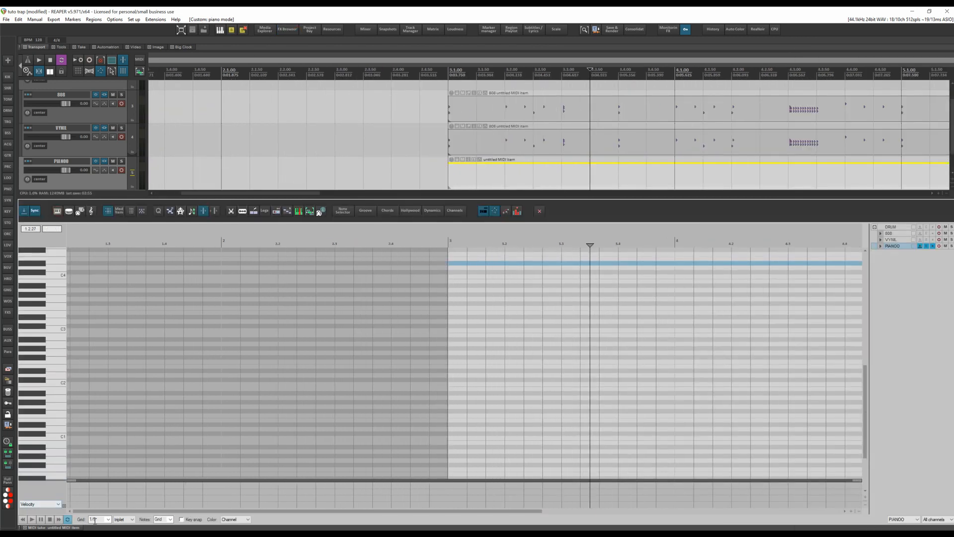
{"action": "scroll", "coordinate": [99, 519], "scroll_direction": "down", "scroll_amount": 2}
{"action": "scroll", "coordinate": [99, 519], "scroll_direction": "down", "scroll_amount": 1}
{"action": "scroll", "coordinate": [507, 405], "scroll_direction": "down", "scroll_amount": 4}
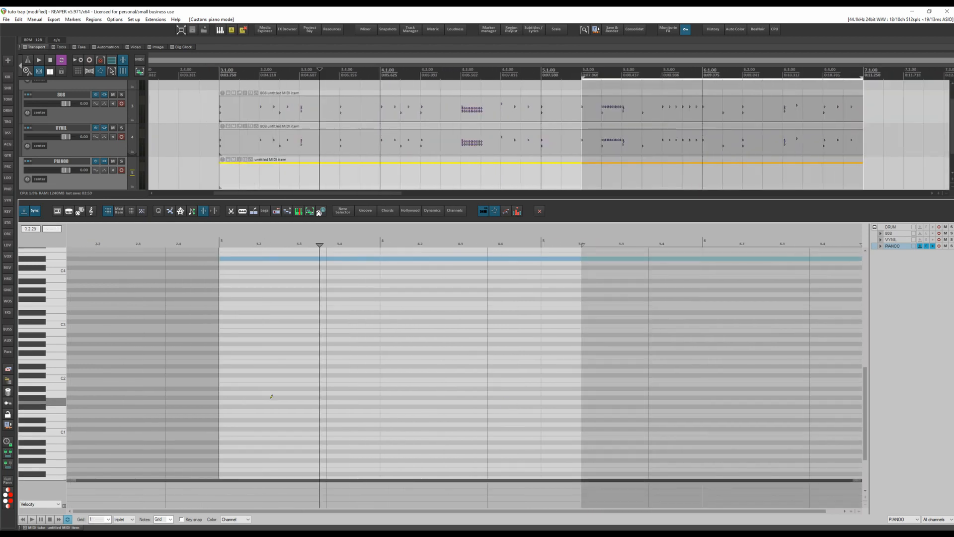
Build a three-note chord of E3, Ab3 and B3 at the start of bar 3
{"action": "left_click", "coordinate": [54, 363]}
{"action": "left_click", "coordinate": [230, 363]}
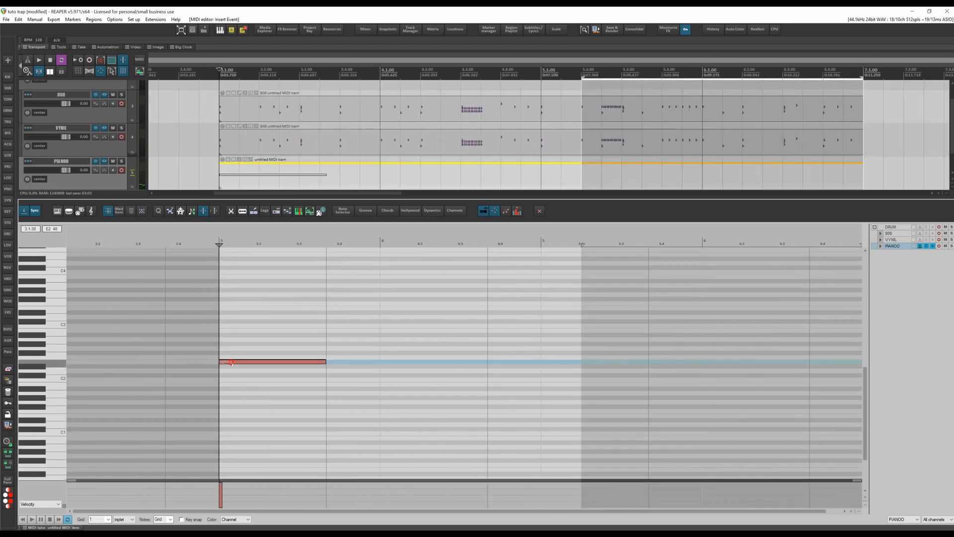
{"action": "scroll", "coordinate": [254, 357], "scroll_direction": "up", "scroll_amount": 1}
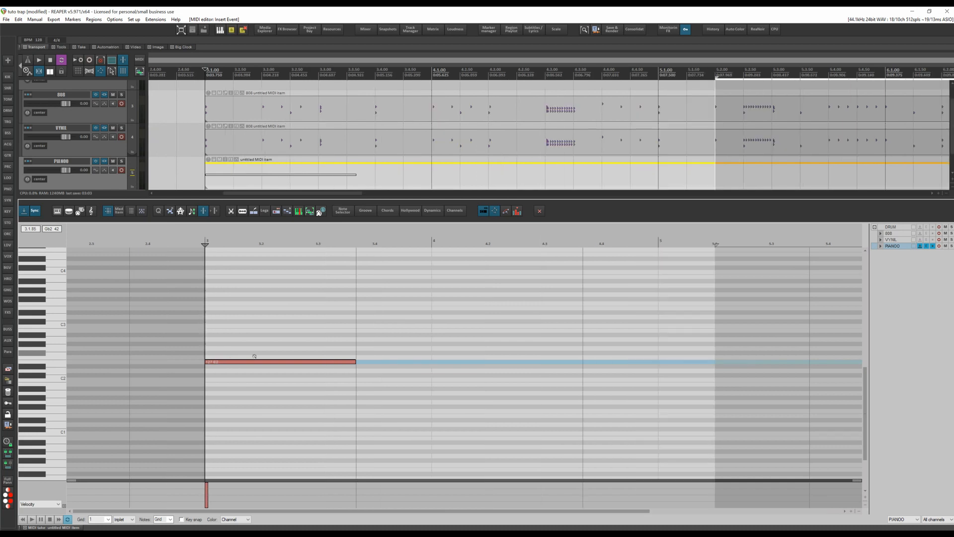
{"action": "left_click", "coordinate": [219, 343]}
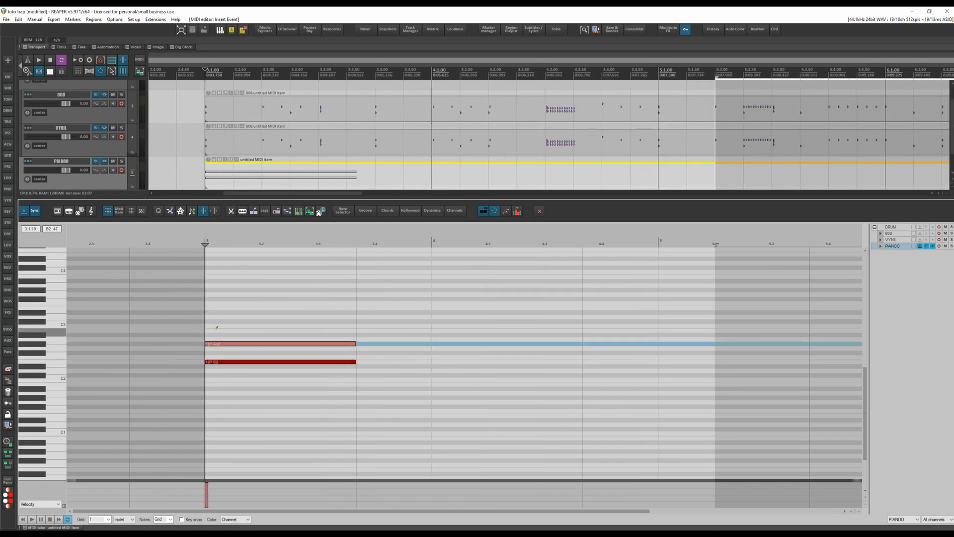
{"action": "left_click", "coordinate": [217, 330]}
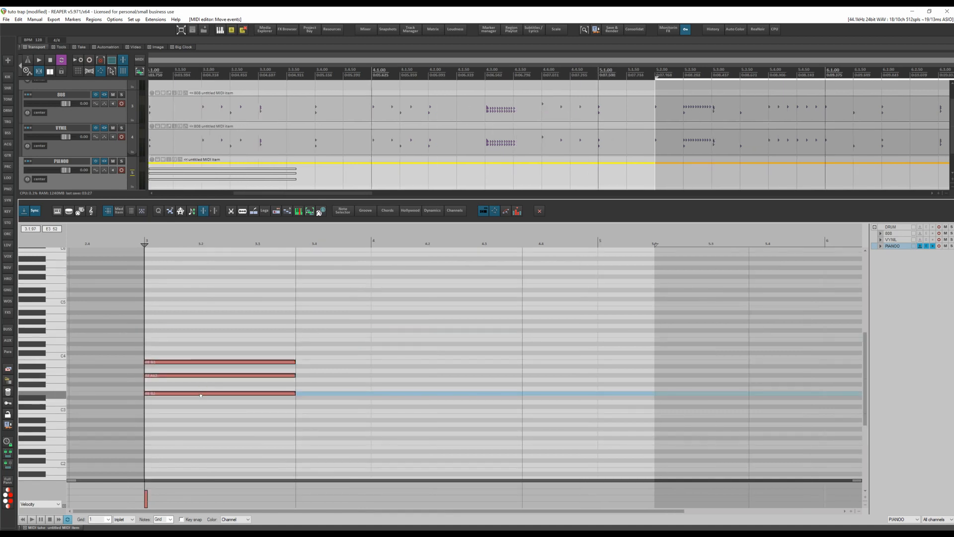
Add a second chord of Ab3, B3 and Eb4 after the first, make both one bar long, and play them back
{"action": "left_click_drag", "start_coordinate": [258, 395], "coordinate": [303, 362]}
{"action": "scroll", "coordinate": [221, 338], "scroll_direction": "down", "scroll_amount": 4}
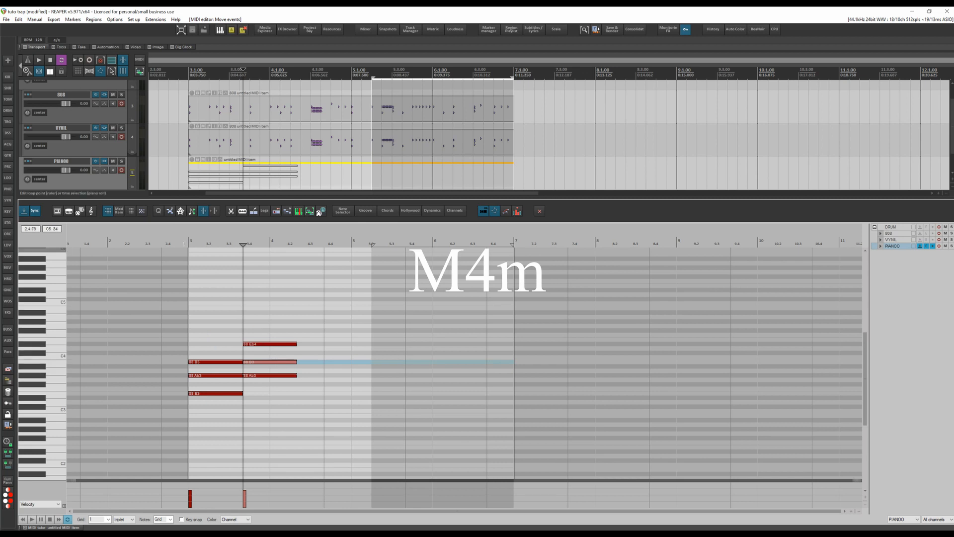
{"action": "key", "text": "space"}
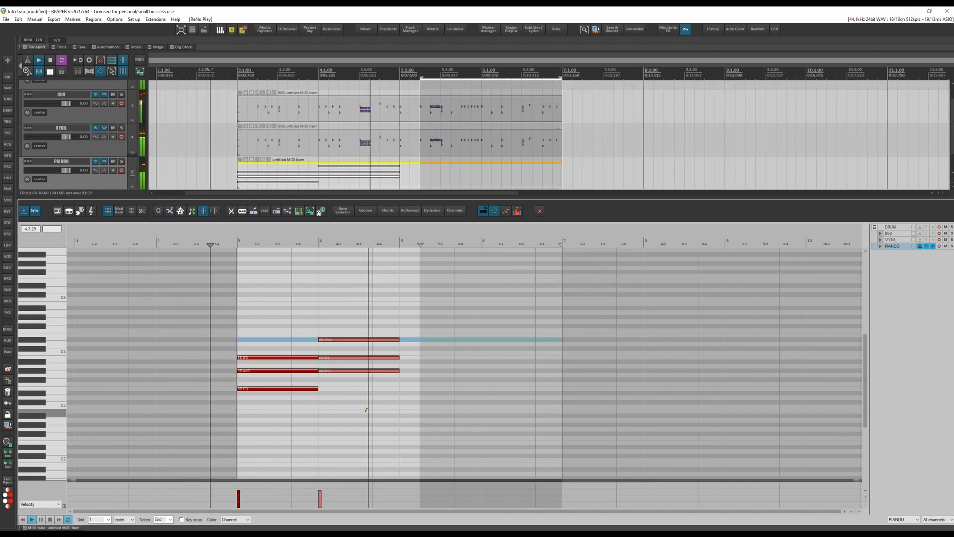
{"action": "key", "text": "space"}
Copy both chords to bars 5 and 6 and lower the Eb4 of the last chord to Eb3
{"action": "left_click_drag", "start_coordinate": [434, 413], "coordinate": [264, 324]}
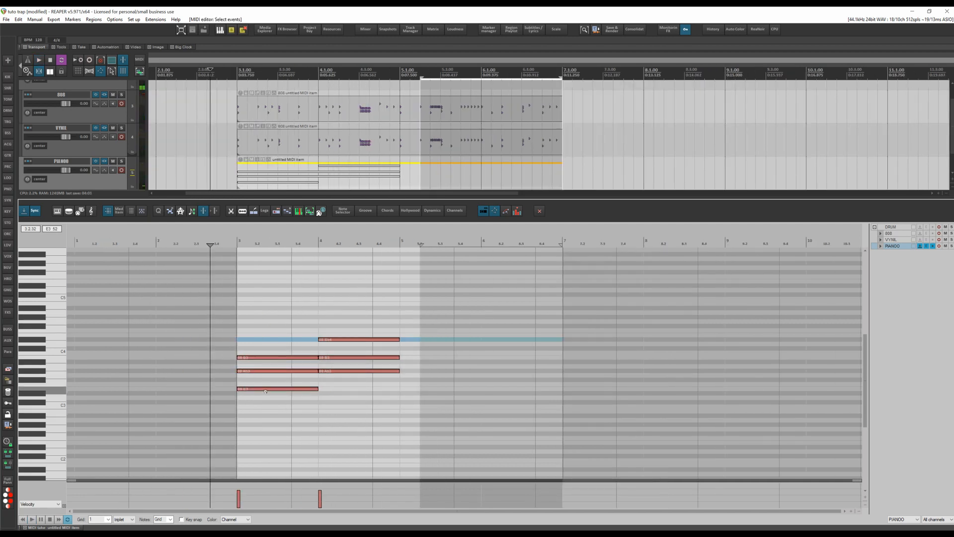
{"action": "left_click_drag", "start_coordinate": [265, 391], "coordinate": [414, 379]}
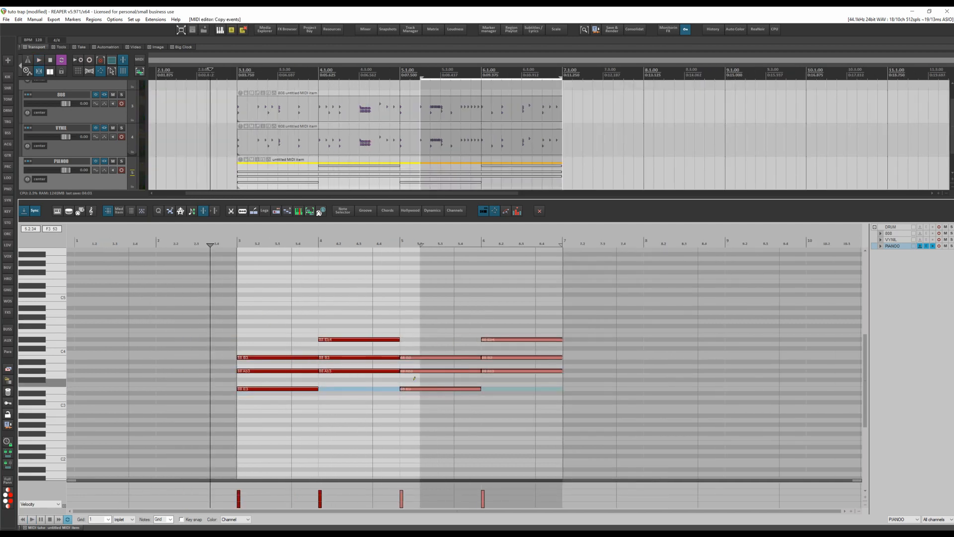
{"action": "left_click_drag", "start_coordinate": [432, 302], "coordinate": [337, 306]}
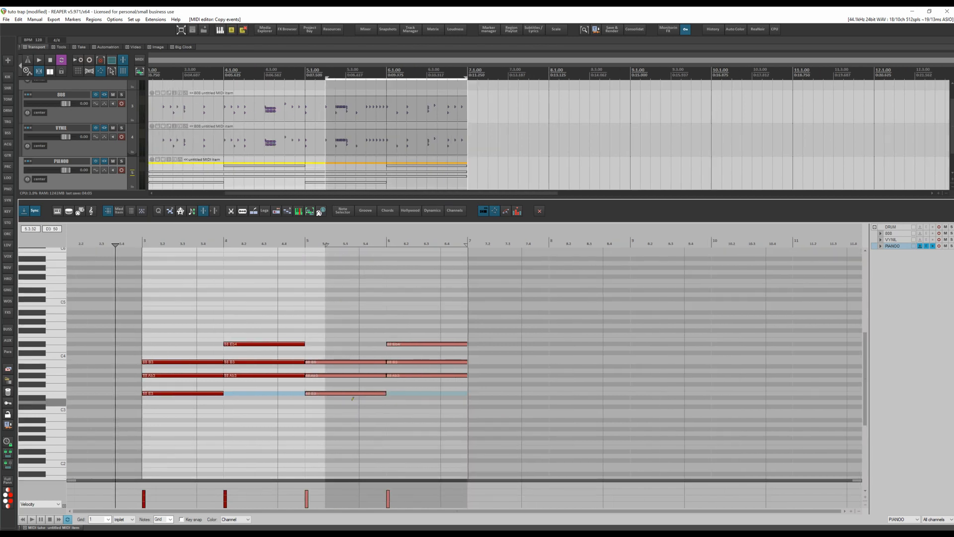
{"action": "left_click", "coordinate": [440, 384]}
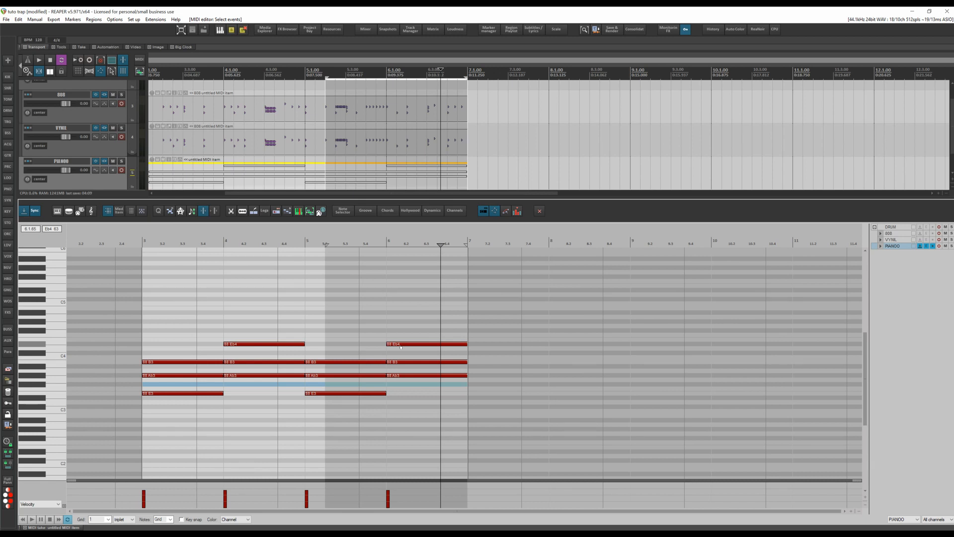
{"action": "left_click_drag", "start_coordinate": [401, 346], "coordinate": [412, 398]}
Play the four-chord progression from just before bar 3 to check how it sounds
{"action": "scroll", "coordinate": [322, 371], "scroll_direction": "down", "scroll_amount": 4}
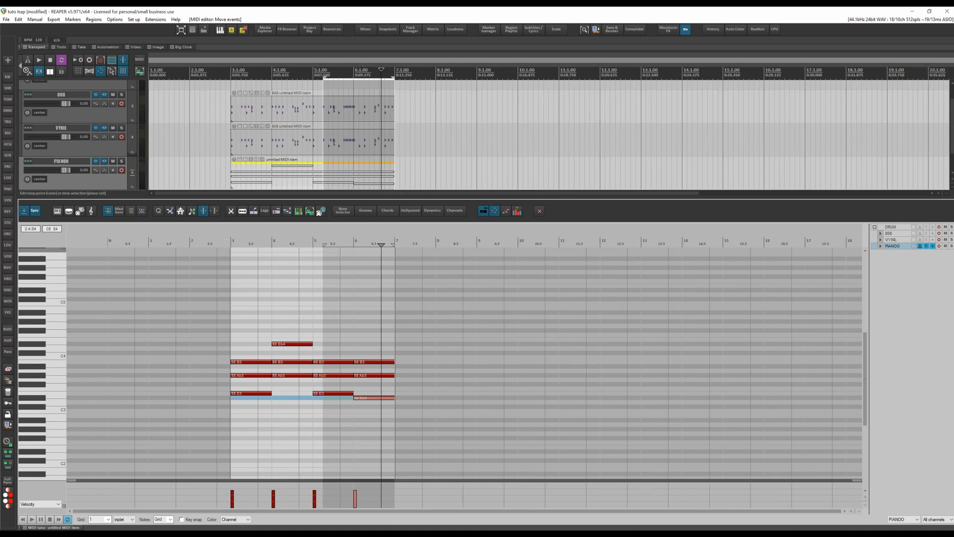
{"action": "left_click", "coordinate": [217, 242]}
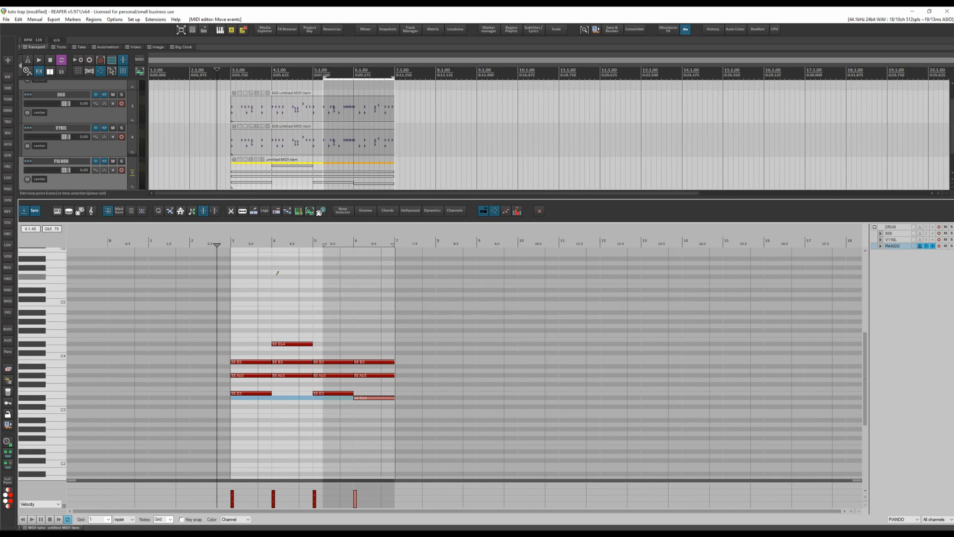
{"action": "key", "text": "space"}
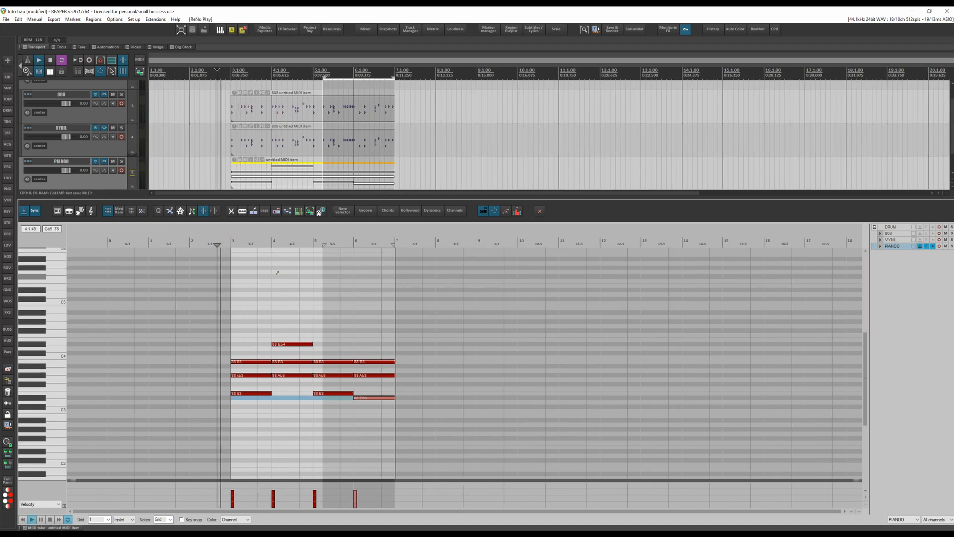
{"action": "scroll", "coordinate": [277, 272], "scroll_direction": "up", "scroll_amount": 4}
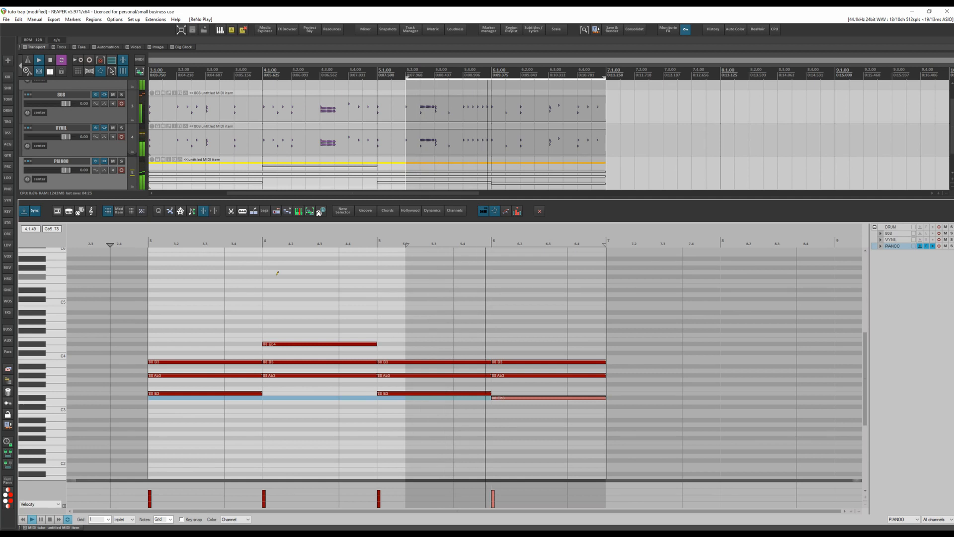
{"action": "scroll", "coordinate": [277, 272], "scroll_direction": "down", "scroll_amount": 3}
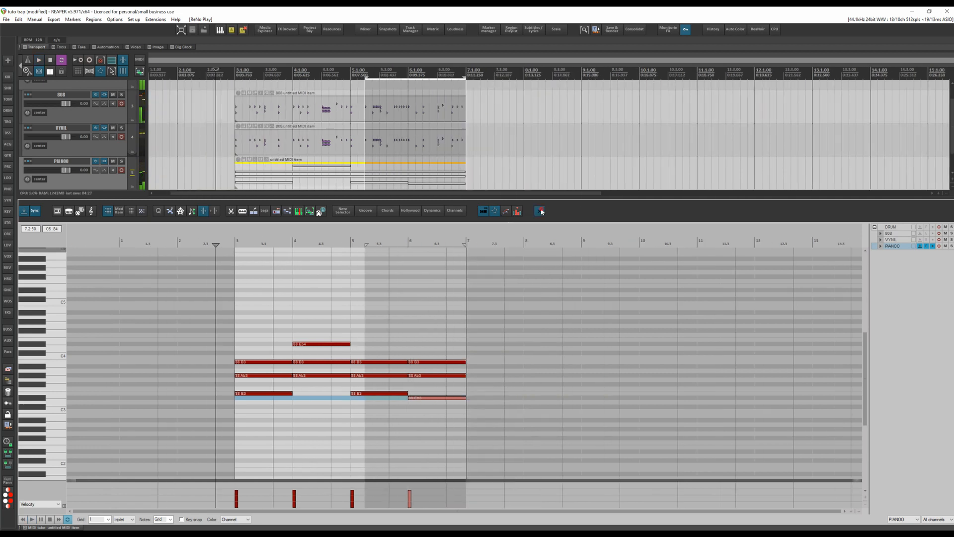
Leave the MIDI editor, copy the PIANOO item onto a new track below, and load Absynth 5 on that track
{"action": "left_click", "coordinate": [540, 211]}
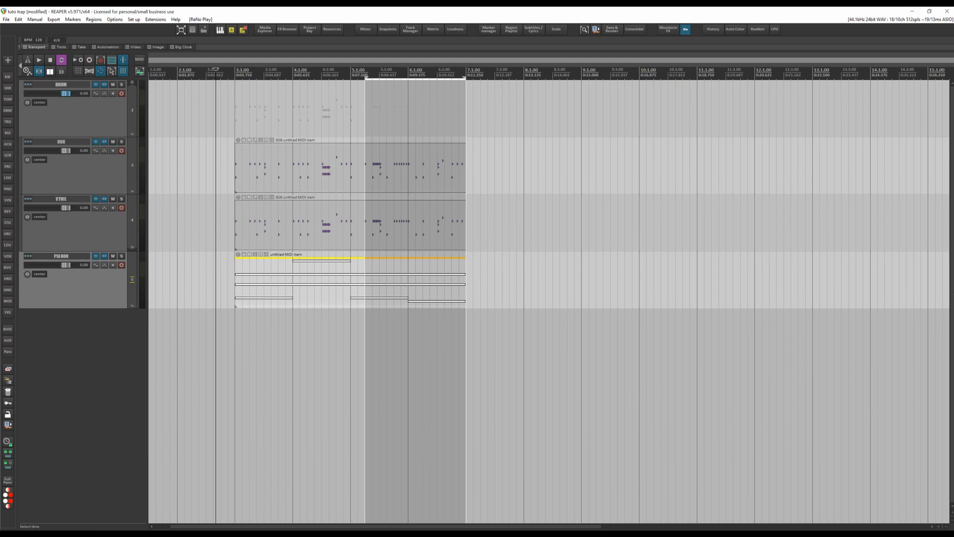
{"action": "left_click_drag", "start_coordinate": [273, 280], "coordinate": [280, 329]}
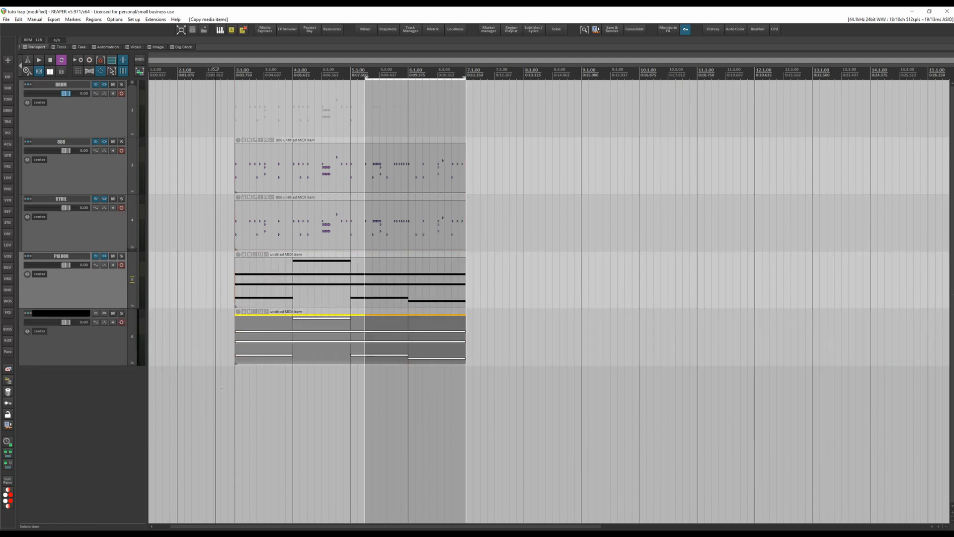
{"action": "left_click", "coordinate": [104, 314]}
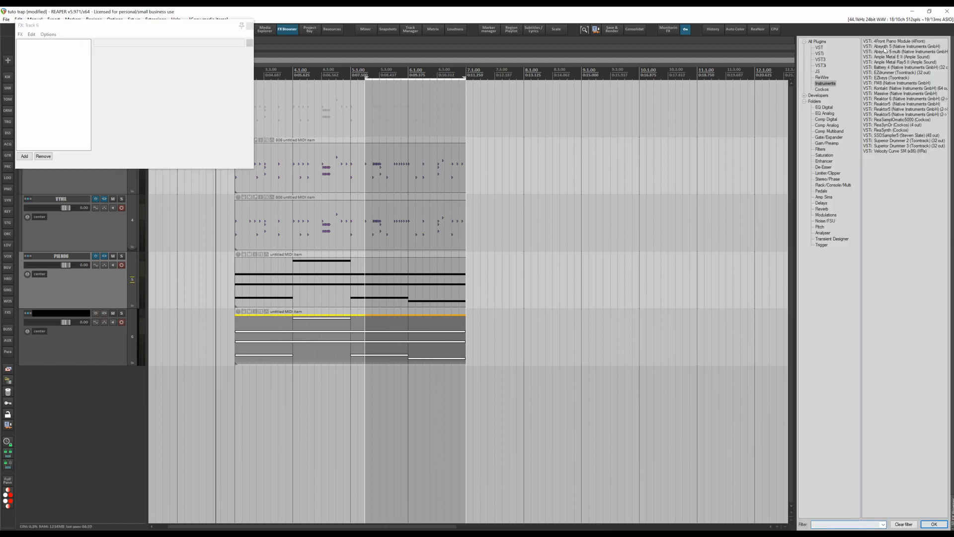
{"action": "left_click_drag", "start_coordinate": [885, 49], "coordinate": [42, 111]}
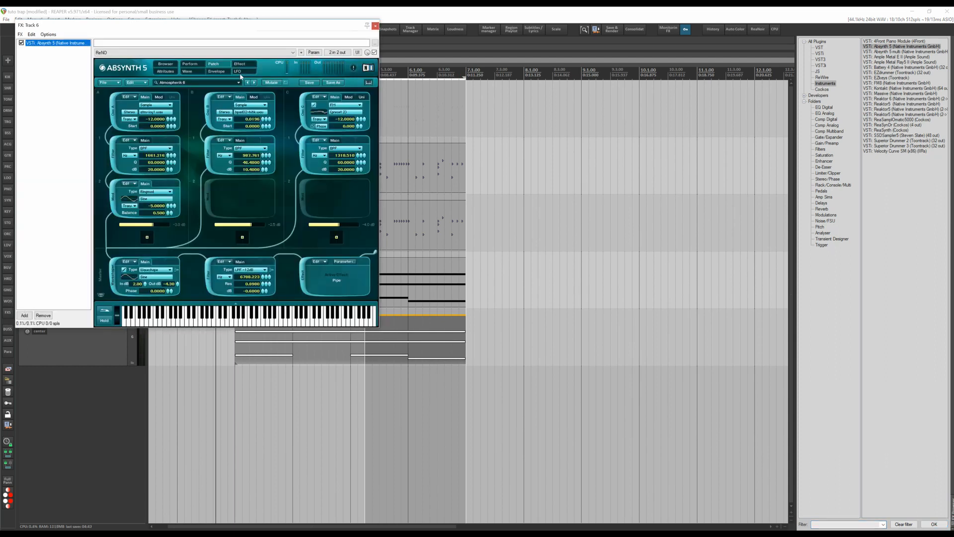
Filter Absynth 5's sound browser to the Synth Pad type with the effects window moved clear of the track controls
{"action": "left_click", "coordinate": [166, 65]}
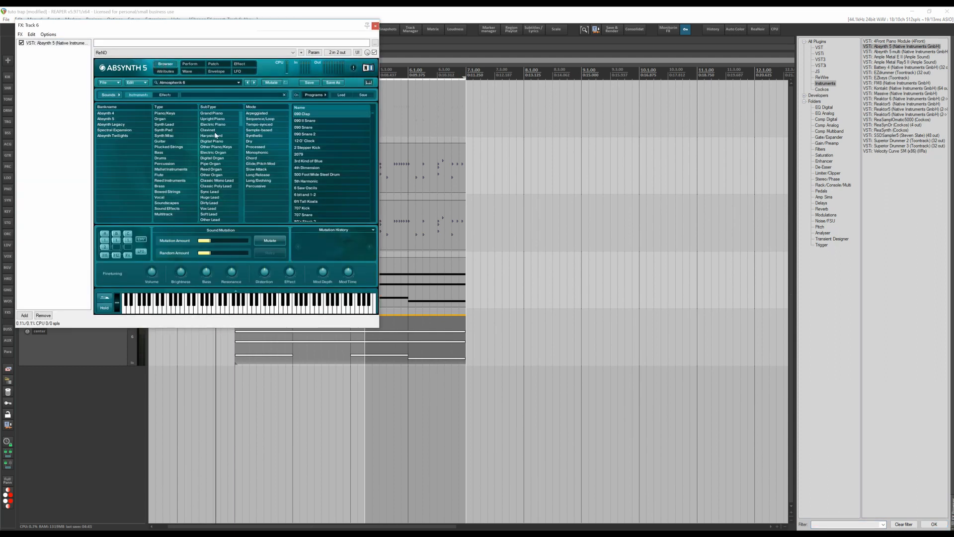
{"action": "left_click_drag", "start_coordinate": [224, 25], "coordinate": [526, 85]}
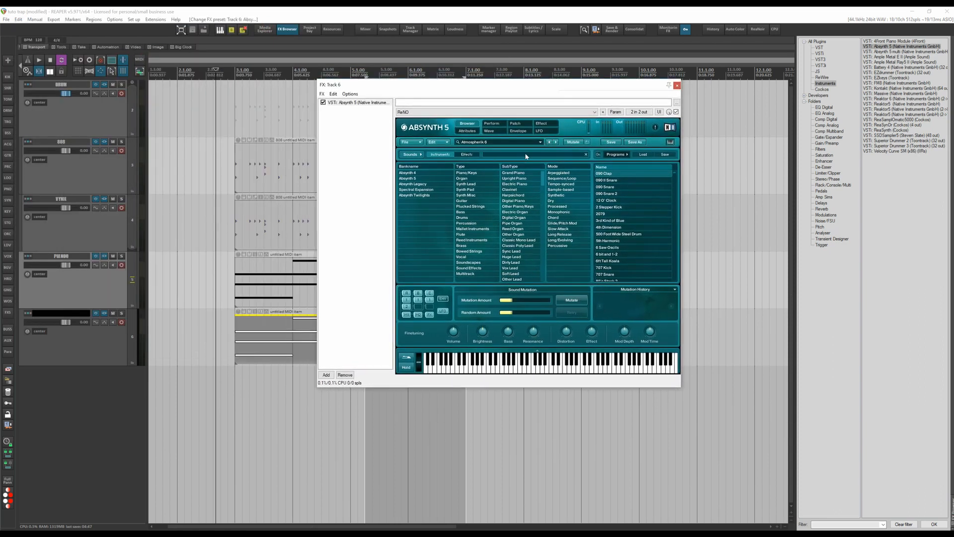
{"action": "left_click", "coordinate": [474, 190]}
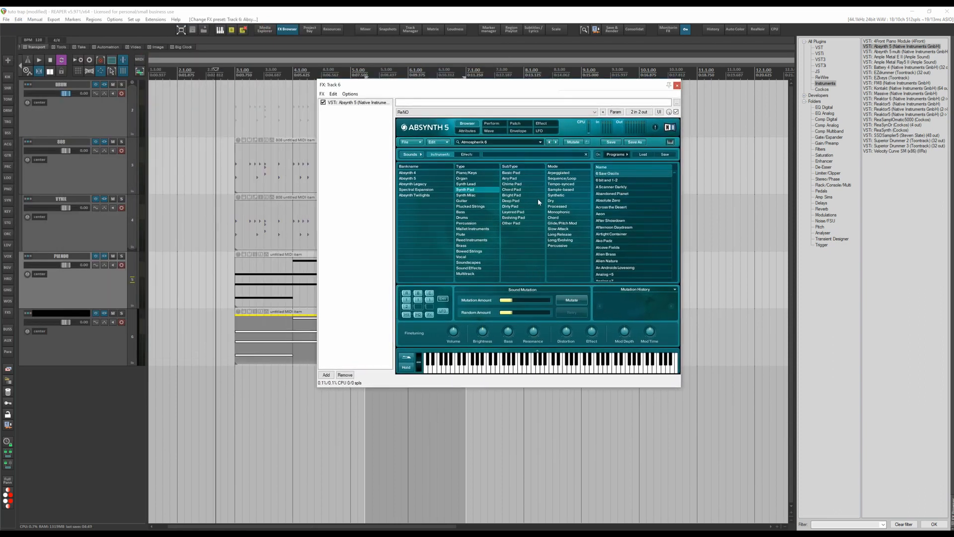
Narrow the Absynth 5 sounds to Evolving Pad, load the Daydreamer sound and close the effects window
{"action": "left_click", "coordinate": [517, 217]}
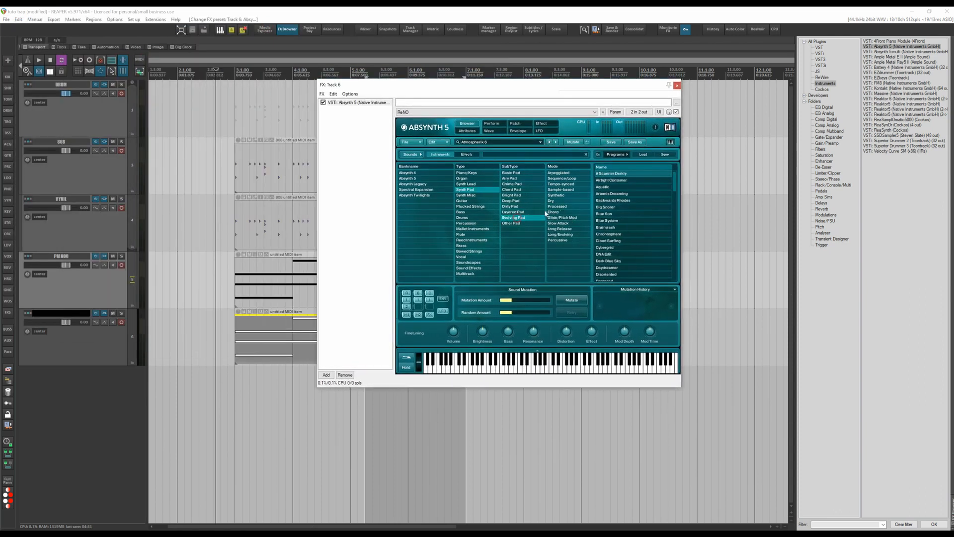
{"action": "scroll", "coordinate": [625, 229], "scroll_direction": "down", "scroll_amount": 1}
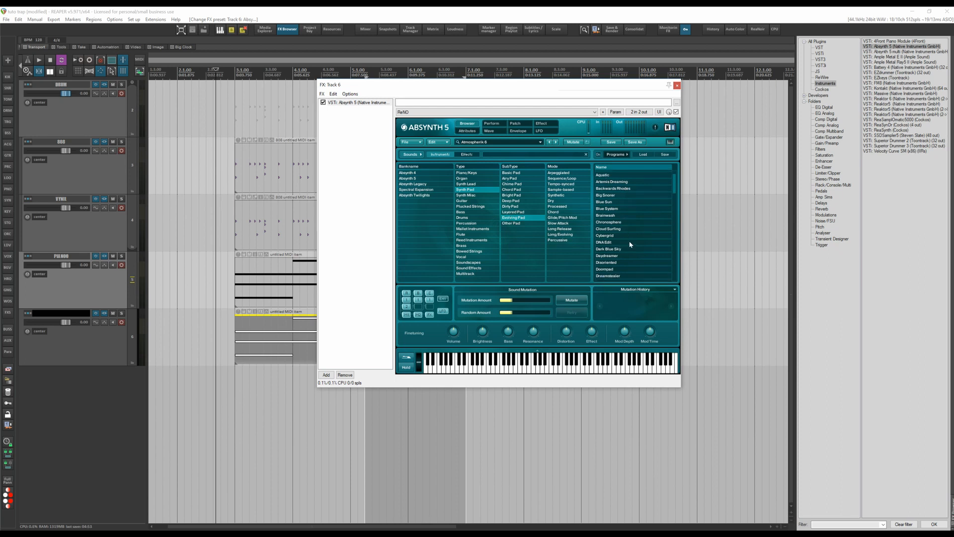
{"action": "scroll", "coordinate": [630, 248], "scroll_direction": "down", "scroll_amount": 1}
{"action": "left_click", "coordinate": [613, 250]}
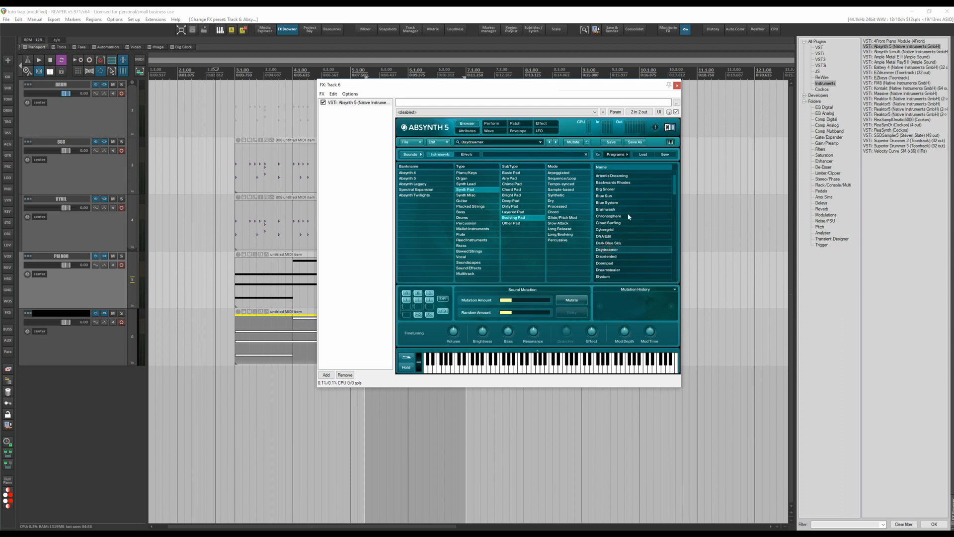
{"action": "left_click", "coordinate": [676, 86]}
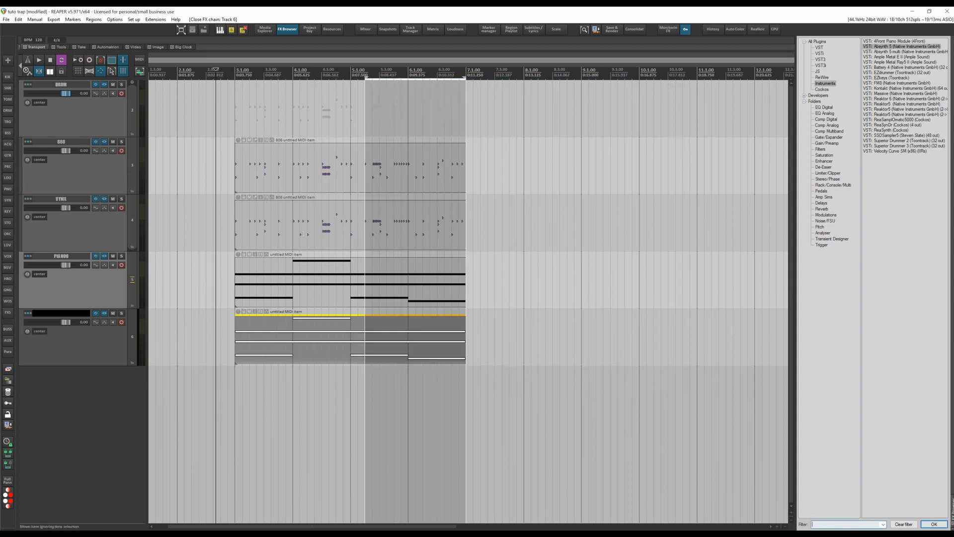
Lower the new Absynth track's volume to about -8.3 dB and name the track PAD
{"action": "left_click_drag", "start_coordinate": [71, 322], "coordinate": [63, 322]}
{"action": "left_click", "coordinate": [72, 313]}
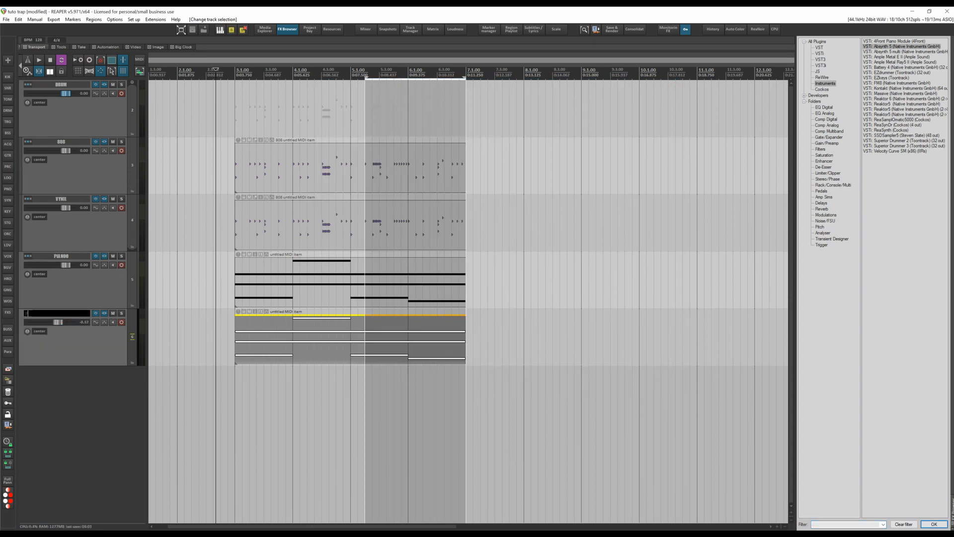
{"action": "key", "text": "Return"}
Play the beat and solo the PAD track briefly to hear it alone and with the other tracks
{"action": "key", "text": "space"}
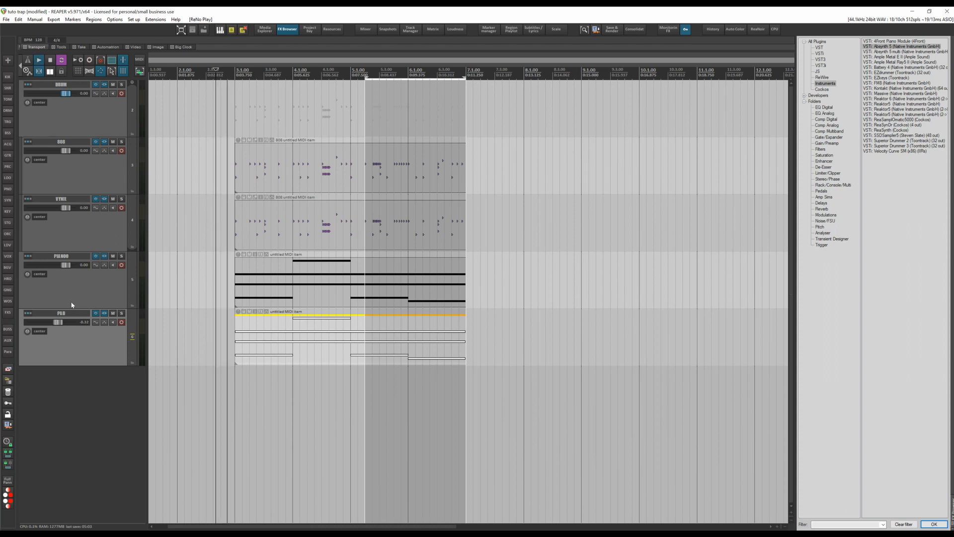
{"action": "left_click", "coordinate": [122, 313]}
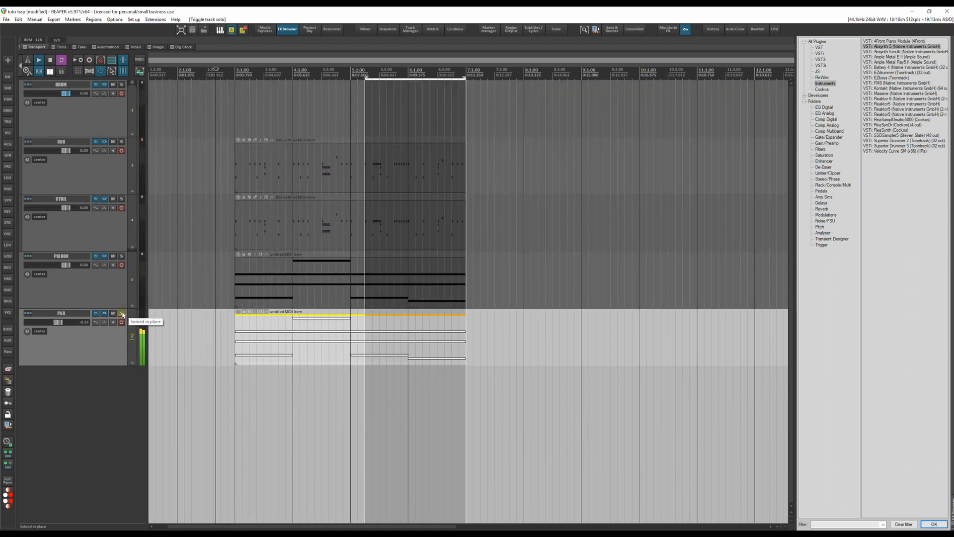
{"action": "left_click", "coordinate": [121, 313]}
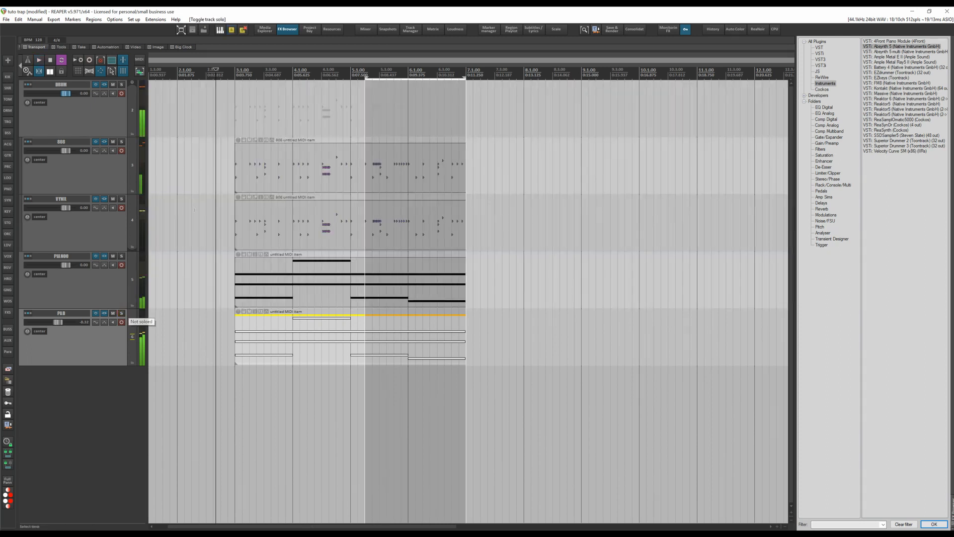
Extend the loop's time selection to span bar 3 to bar 7 while replaying the mix, and stop playback
{"action": "key", "text": "space"}
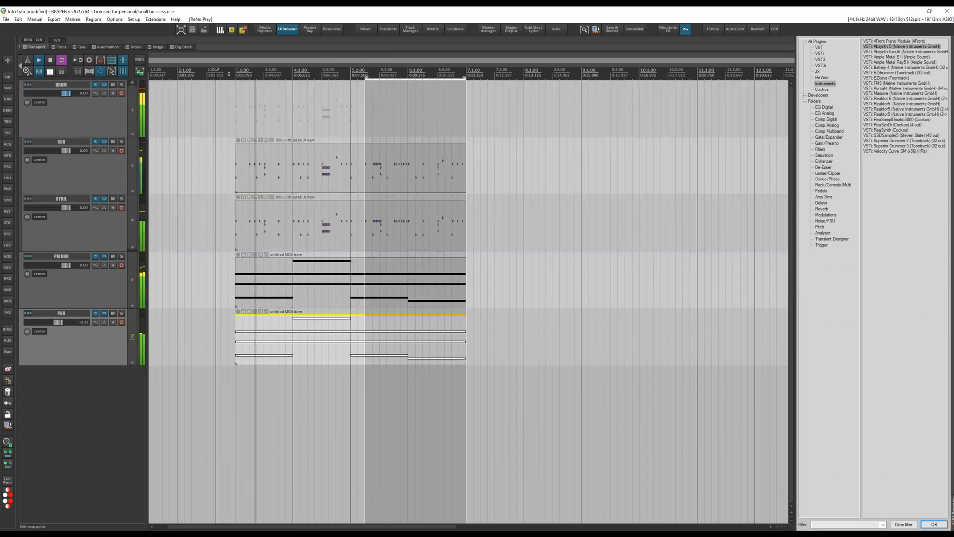
{"action": "left_click_drag", "start_coordinate": [235, 64], "coordinate": [467, 64]}
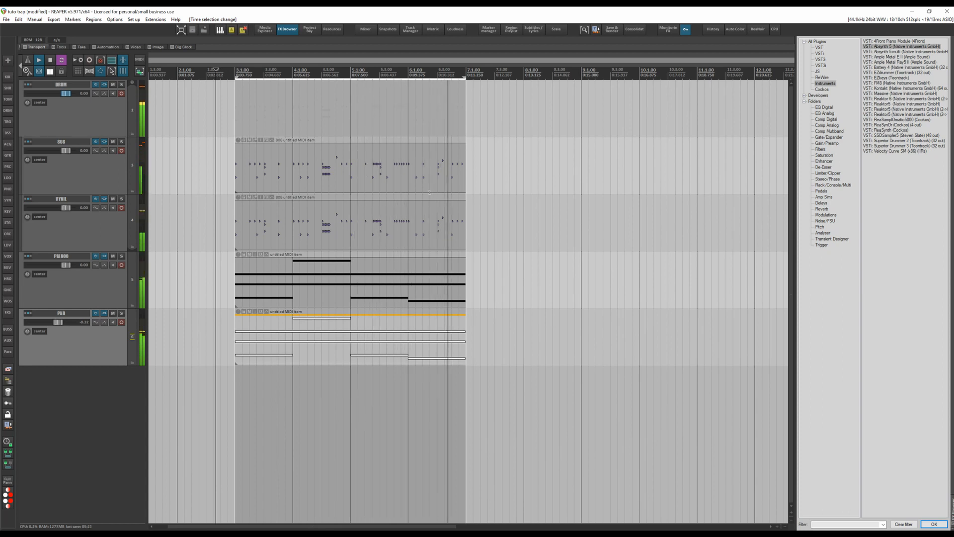
{"action": "key", "text": "space"}
Copy the PAD item onto a new track below and load Kontakt on that track
{"action": "scroll", "coordinate": [240, 289], "scroll_direction": "down", "scroll_amount": 3}
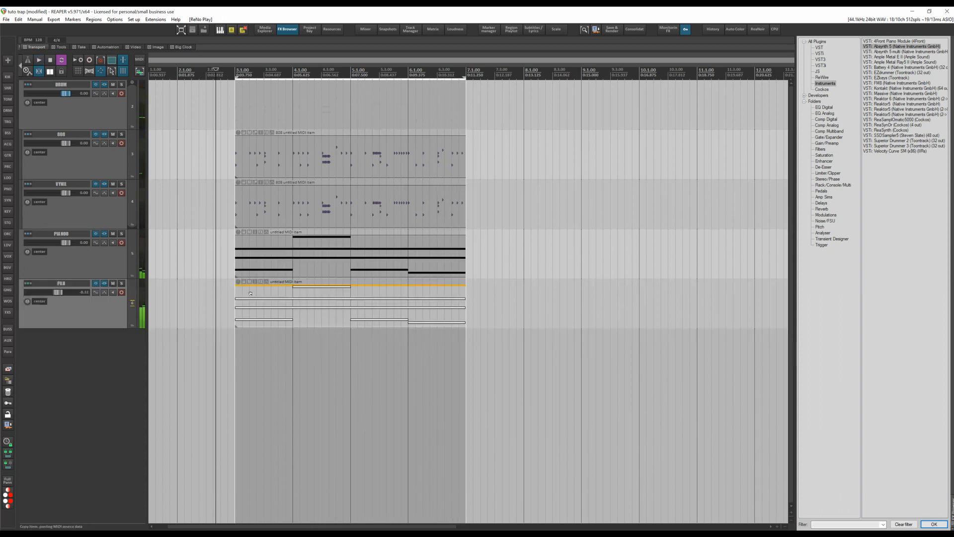
{"action": "left_click_drag", "start_coordinate": [269, 266], "coordinate": [264, 315]}
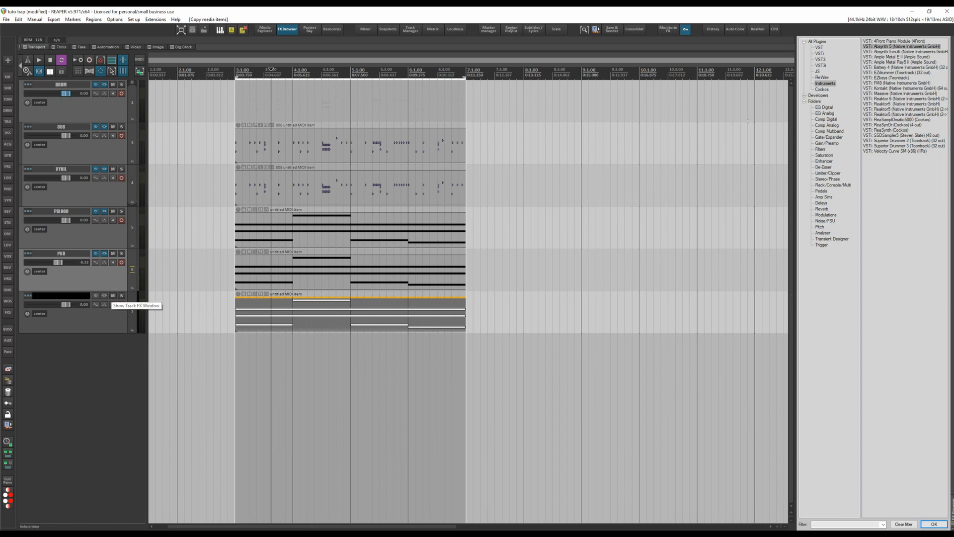
{"action": "left_click", "coordinate": [882, 88]}
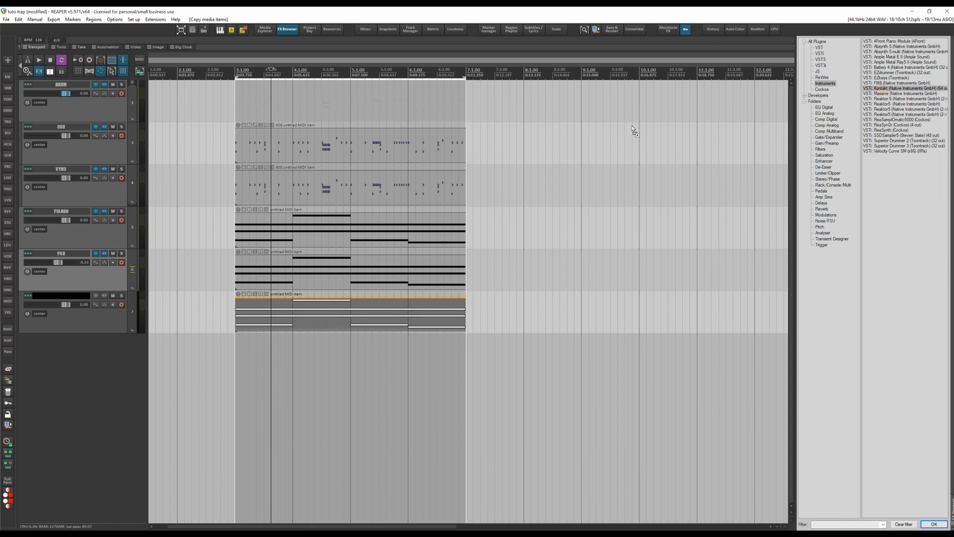
{"action": "left_click_drag", "start_coordinate": [104, 298], "coordinate": [104, 297]}
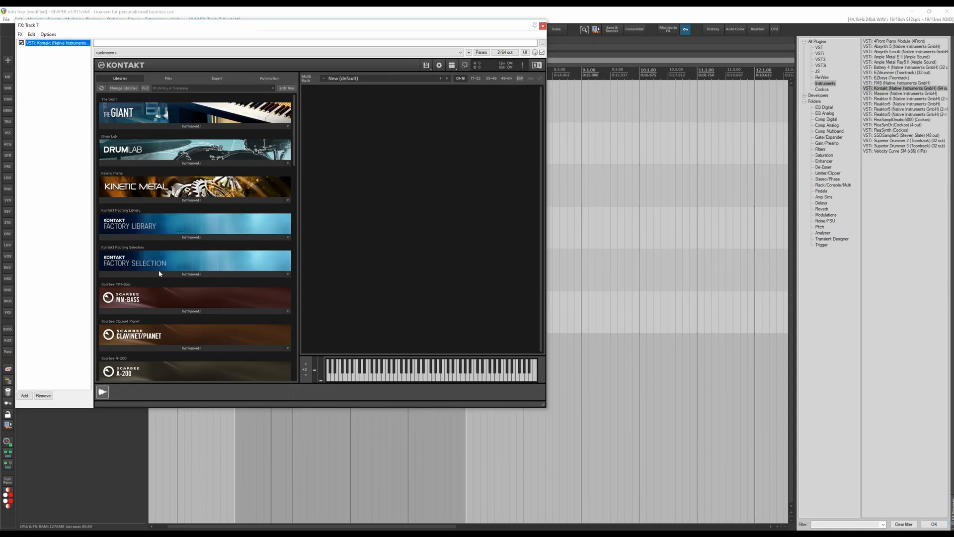
Find the Ethereal Earth library in Kontakt and load its Ethereal Earth.nki instrument
{"action": "left_click_drag", "start_coordinate": [295, 155], "coordinate": [300, 372]}
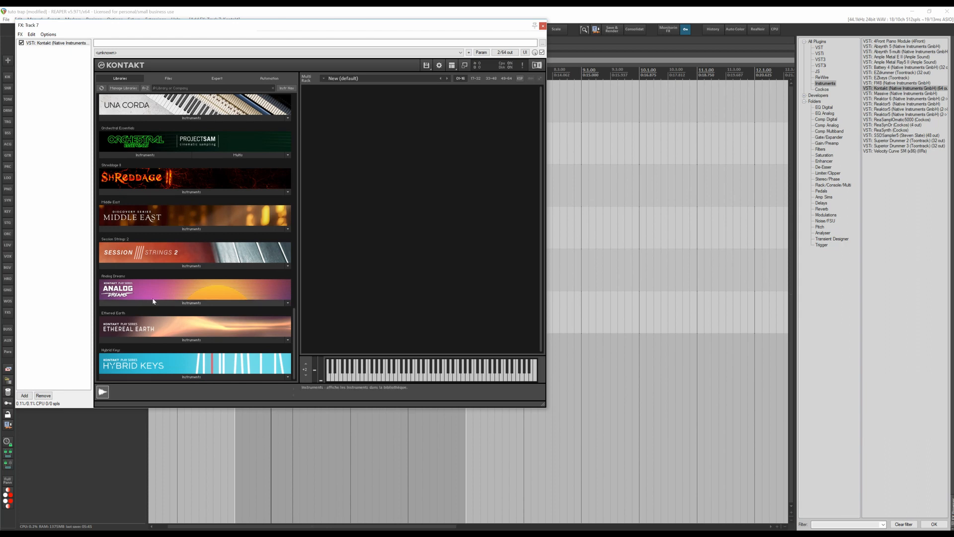
{"action": "left_click", "coordinate": [168, 302]}
{"action": "left_click", "coordinate": [156, 352]}
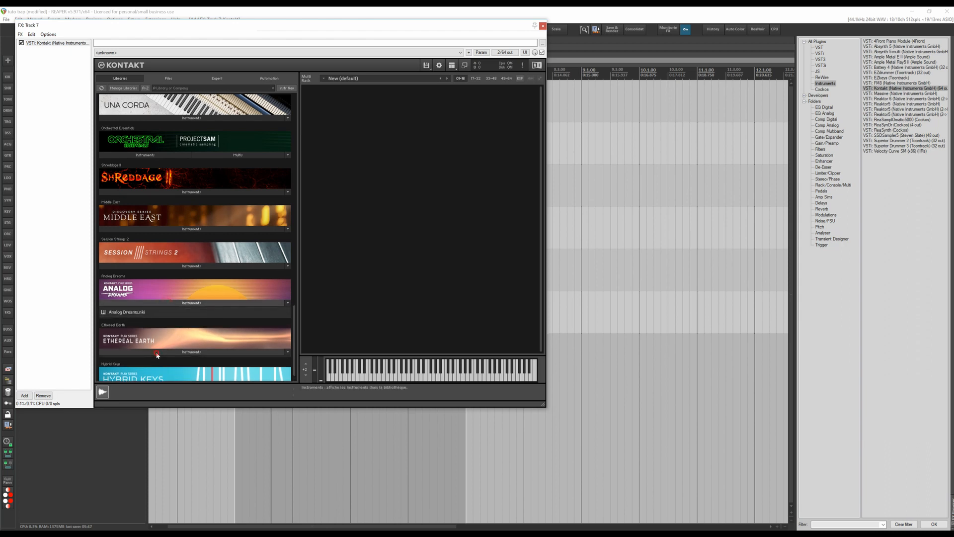
{"action": "scroll", "coordinate": [155, 351], "scroll_direction": "down", "scroll_amount": 1}
{"action": "left_click_drag", "start_coordinate": [154, 351], "coordinate": [379, 256]}
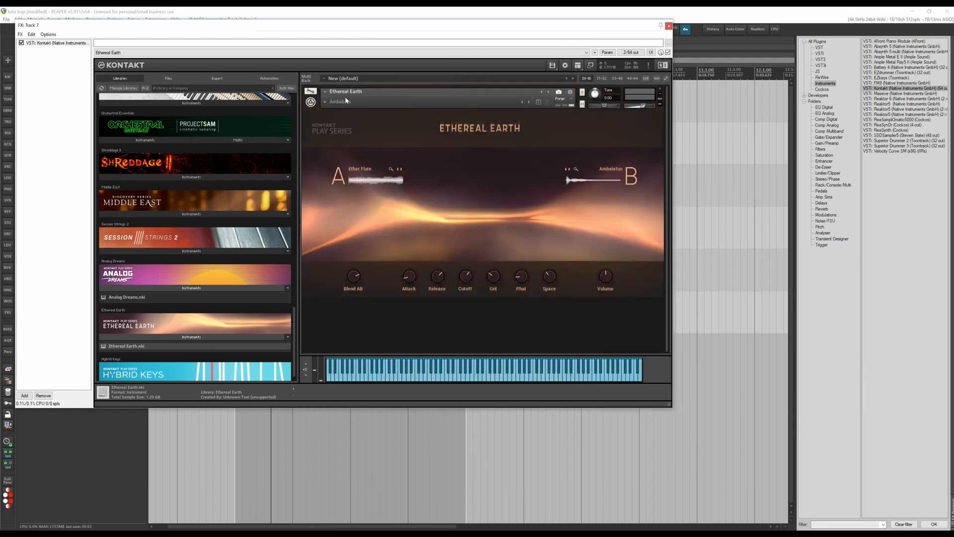
Switch Ethereal Earth to the Dreamy Plucks sound from the Leads category and close the effects window
{"action": "left_click", "coordinate": [426, 377]}
{"action": "left_click", "coordinate": [326, 102]}
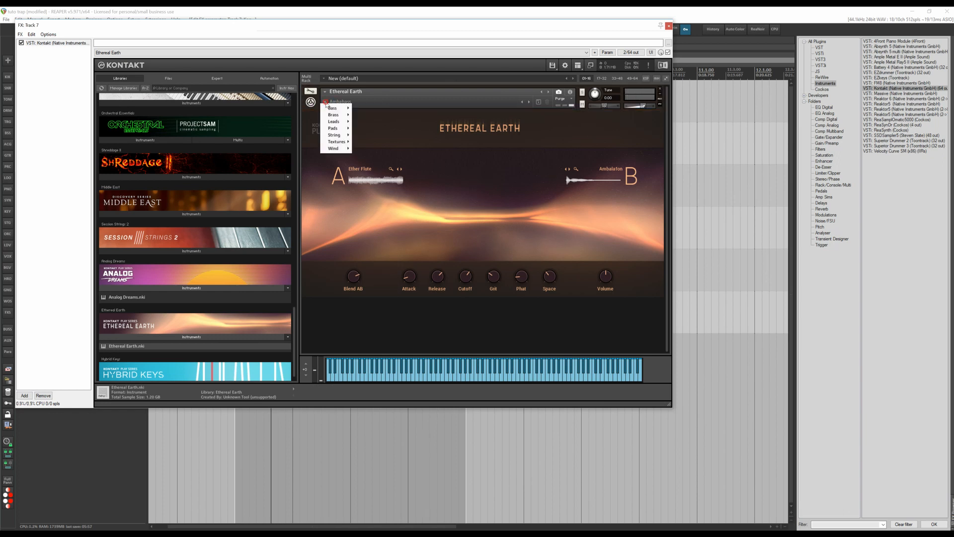
{"action": "mouse_move", "coordinate": [339, 122]}
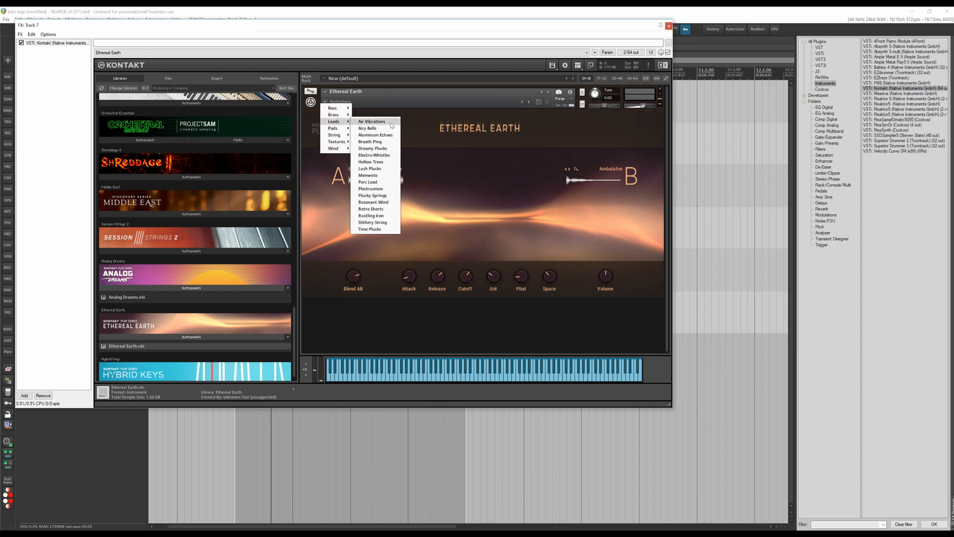
{"action": "left_click", "coordinate": [375, 149]}
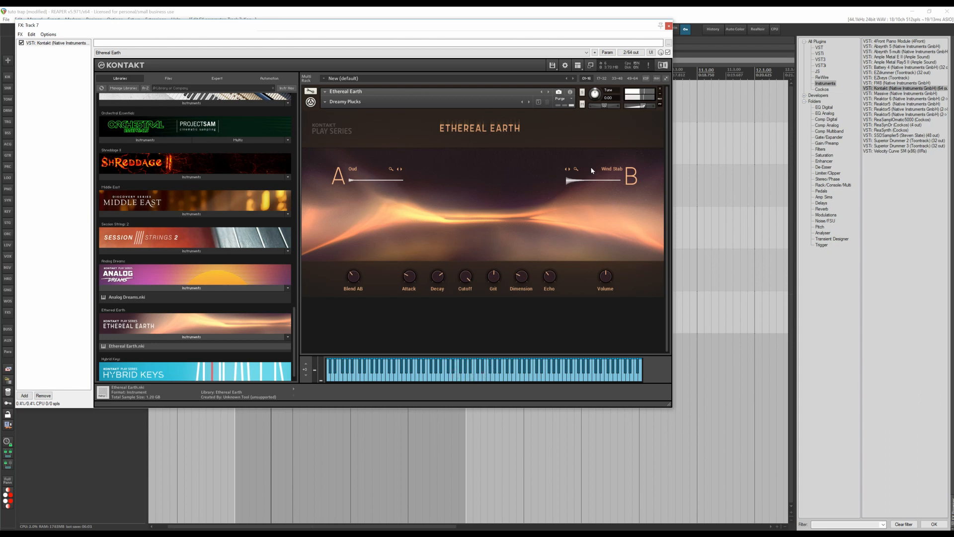
{"action": "left_click_drag", "start_coordinate": [644, 108], "coordinate": [645, 109]}
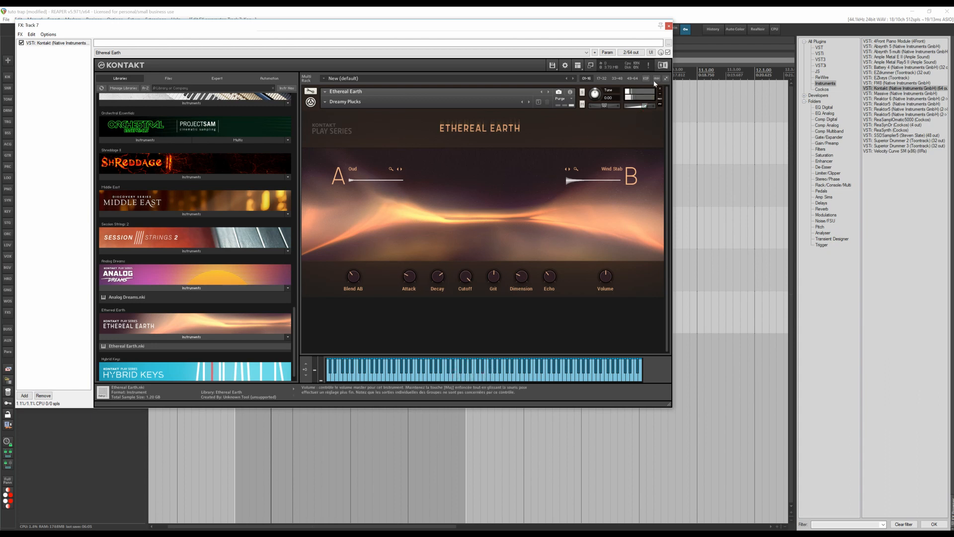
{"action": "left_click", "coordinate": [669, 26]}
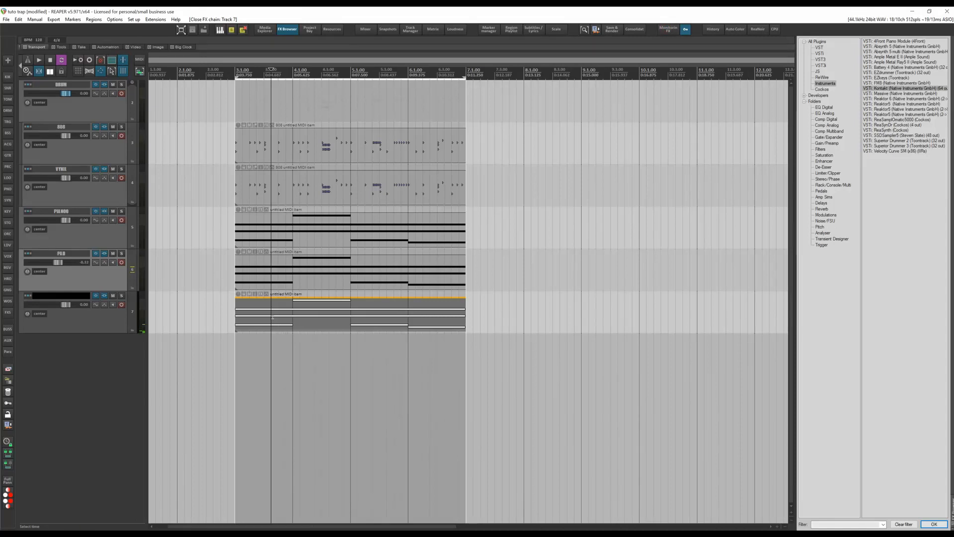
Open the copied chord item for MIDI editing, raise all notes one octave and split them on a 1/4 grid
{"action": "double_click", "coordinate": [273, 317]}
{"action": "left_click_drag", "start_coordinate": [447, 419], "coordinate": [259, 329]}
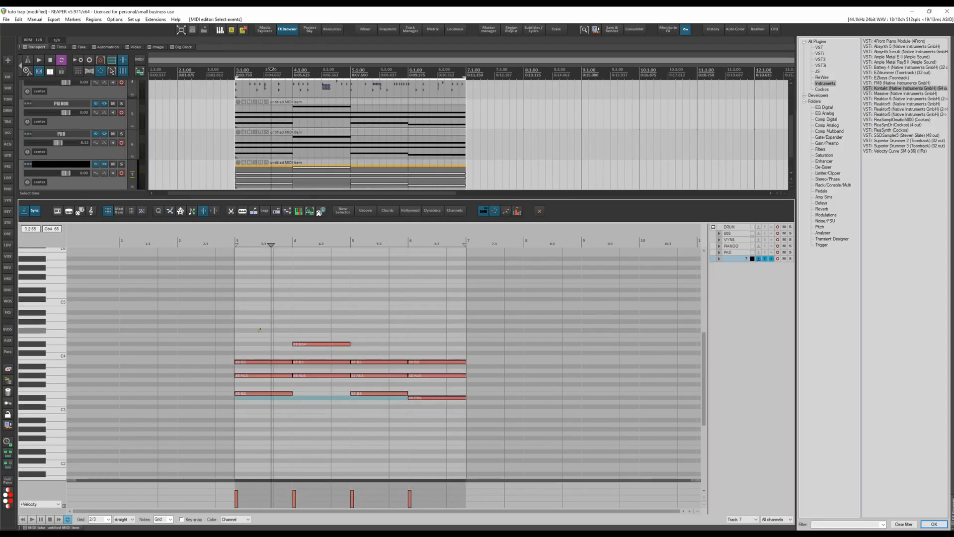
{"action": "scroll", "coordinate": [248, 371], "scroll_direction": "up", "scroll_amount": 1}
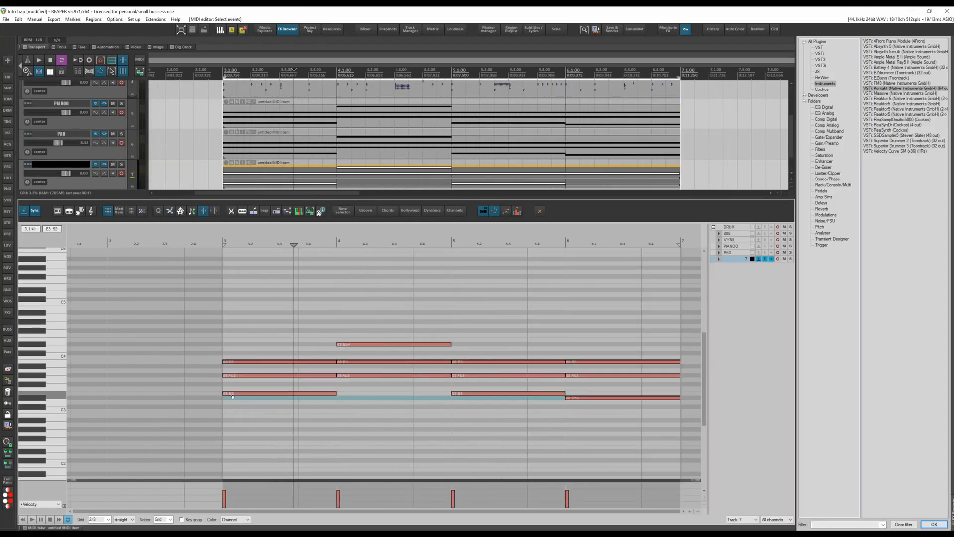
{"action": "left_click", "coordinate": [191, 212]}
{"action": "type", "text": "12"}
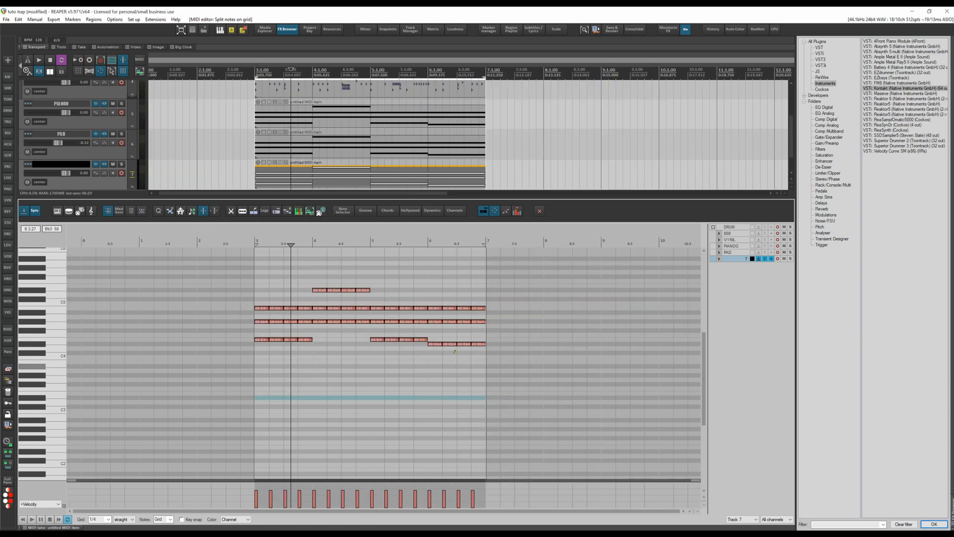
Delete the surplus notes in bar 3 to leave the single-note sequence E4, Ab4, B4, E4
{"action": "scroll", "coordinate": [369, 312], "scroll_direction": "up", "scroll_amount": 3}
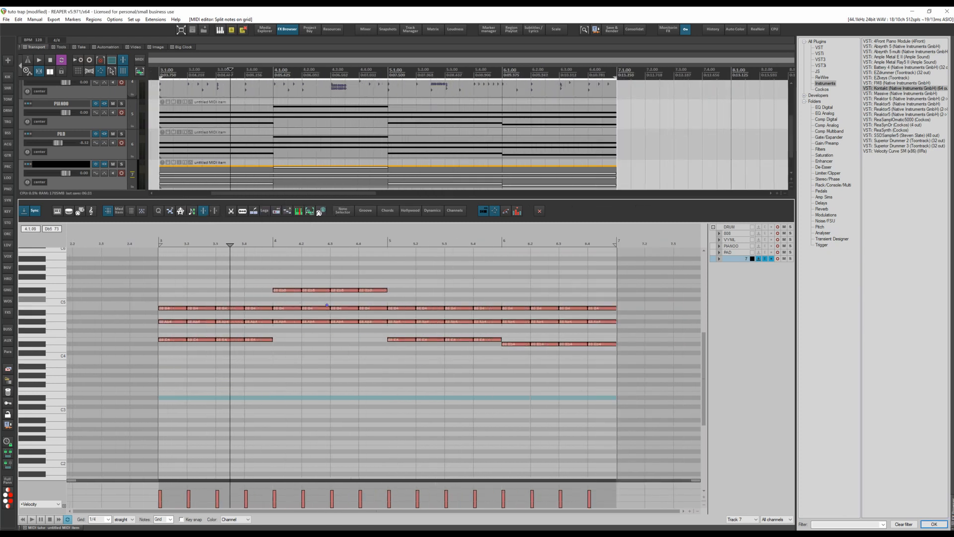
{"action": "left_click_drag", "start_coordinate": [369, 312], "coordinate": [254, 302]}
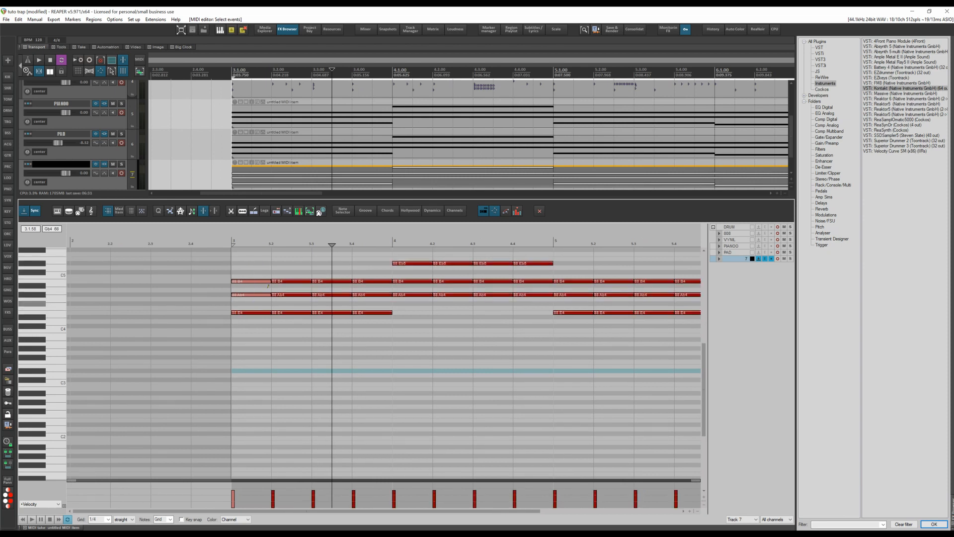
{"action": "key", "text": "Delete"}
{"action": "left_click", "coordinate": [291, 282]}
{"action": "key", "text": "Delete"}
{"action": "left_click", "coordinate": [291, 313]}
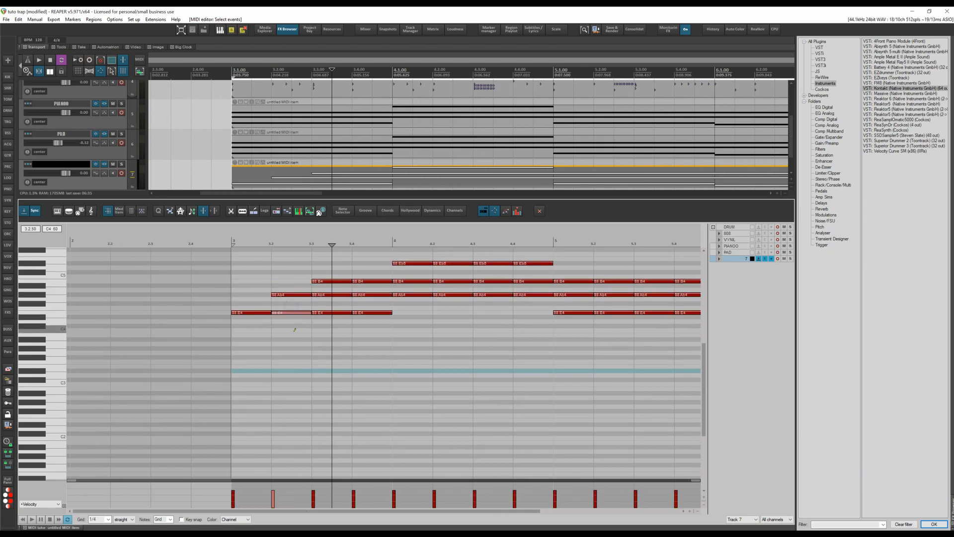
{"action": "key", "text": "Delete"}
{"action": "left_click_drag", "start_coordinate": [329, 326], "coordinate": [364, 285]}
{"action": "key", "text": "Delete"}
{"action": "key", "text": "Delete"}
{"action": "key", "text": "Delete"}
{"action": "left_click_drag", "start_coordinate": [444, 320], "coordinate": [387, 365]}
{"action": "left_click_drag", "start_coordinate": [361, 291], "coordinate": [363, 334]}
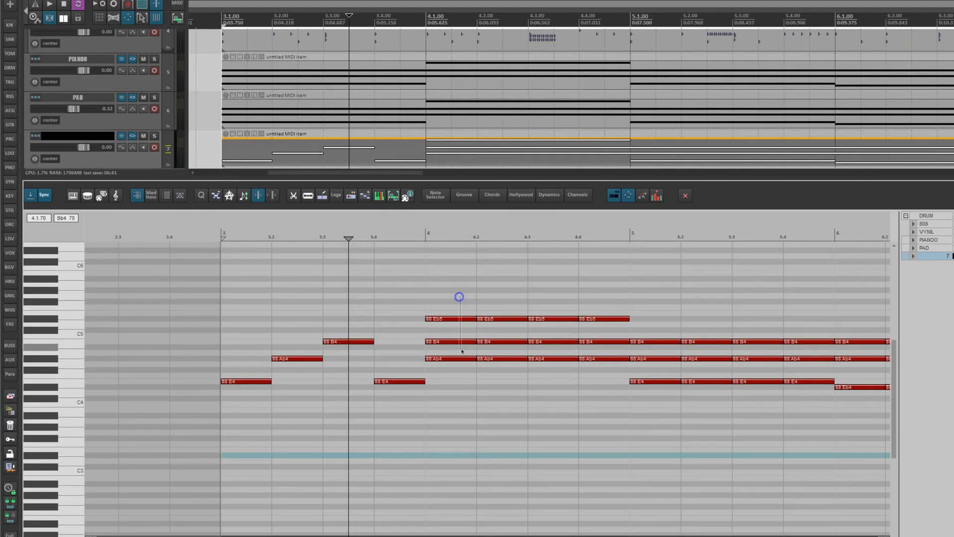
Reduce the split chords in bar 4 to one note per beat: Ab4, B4, Eb5, Ab4
{"action": "mouse_move", "coordinate": [461, 351]}
{"action": "left_mouse_down"}
{"action": "mouse_move", "coordinate": [459, 313]}
{"action": "mouse_move", "coordinate": [495, 311]}
{"action": "mouse_move", "coordinate": [505, 374]}
{"action": "mouse_move", "coordinate": [553, 373]}
{"action": "mouse_move", "coordinate": [556, 336]}
{"action": "left_mouse_up"}
{"action": "key", "text": "Delete"}
{"action": "left_click_drag", "start_coordinate": [593, 306], "coordinate": [605, 347]}
{"action": "key", "text": "Delete"}
Remove the extra chord notes in bar 5, keeping only E4, Ab4, B4 and E4 in sequence
{"action": "left_click_drag", "start_coordinate": [676, 425], "coordinate": [490, 422]}
{"action": "left_click_drag", "start_coordinate": [472, 326], "coordinate": [479, 362]}
{"action": "key", "text": "Delete"}
{"action": "left_click_drag", "start_coordinate": [521, 390], "coordinate": [518, 371]}
{"action": "key", "text": "Delete"}
{"action": "left_click_drag", "start_coordinate": [521, 320], "coordinate": [527, 346]}
{"action": "key", "text": "Delete"}
{"action": "left_click_drag", "start_coordinate": [564, 324], "coordinate": [568, 344]}
{"action": "left_click_drag", "start_coordinate": [568, 388], "coordinate": [565, 353]}
{"action": "key", "text": "Delete"}
{"action": "left_click_drag", "start_coordinate": [623, 328], "coordinate": [626, 359]}
{"action": "key", "text": "Delete"}
{"action": "key", "text": "Delete"}
Delete the surplus notes in bar 6 so its four beats run Eb4, Ab4, B4, Ab4
{"action": "left_click_drag", "start_coordinate": [674, 318], "coordinate": [716, 384]}
{"action": "left_click", "coordinate": [721, 342]}
{"action": "key", "text": "Delete"}
{"action": "key", "text": "Delete"}
{"action": "left_click_drag", "start_coordinate": [772, 351], "coordinate": [825, 383]}
{"action": "key", "text": "Delete"}
{"action": "key", "text": "Delete"}
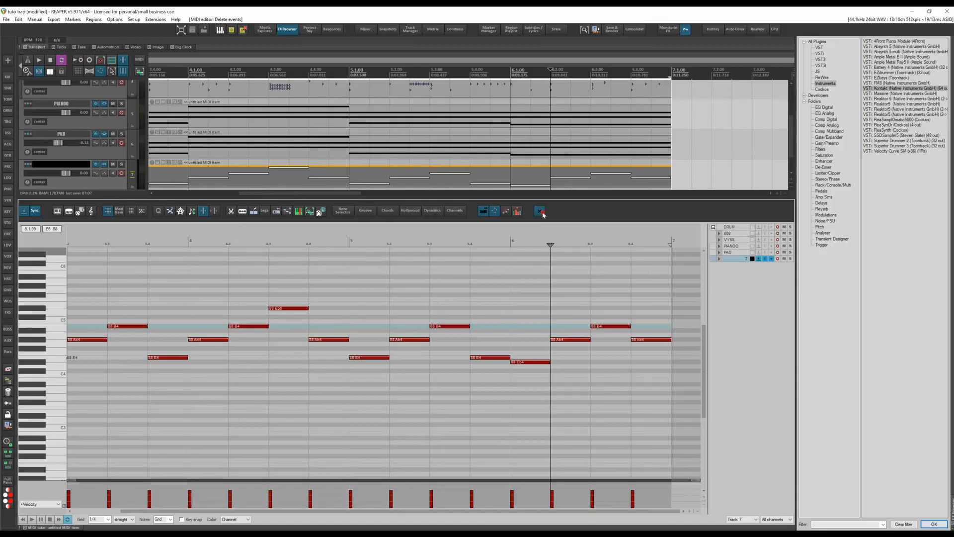
Leave the MIDI editor and play the loop with the arpeggio to check the full mix
{"action": "left_click", "coordinate": [686, 196]}
{"action": "scroll", "coordinate": [447, 182], "scroll_direction": "down", "scroll_amount": 3}
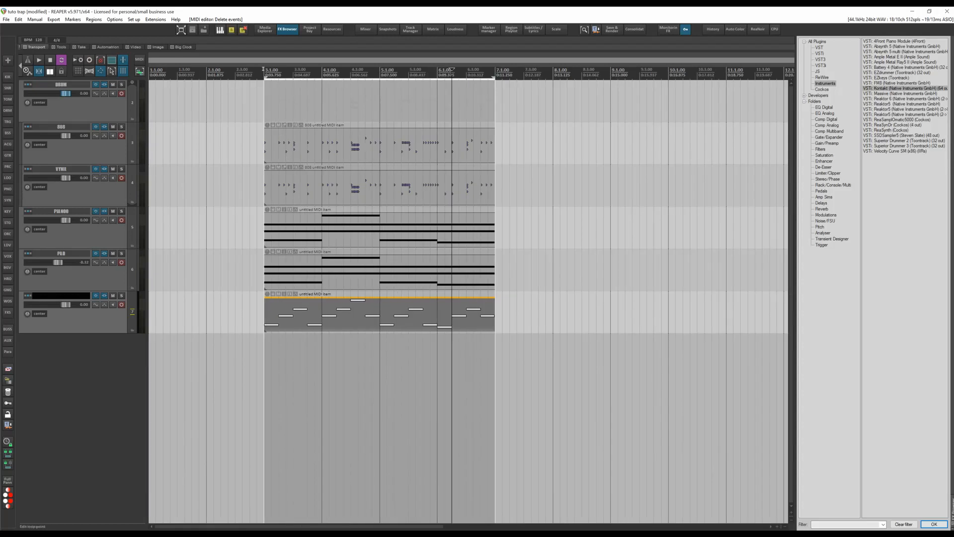
{"action": "key", "text": "space"}
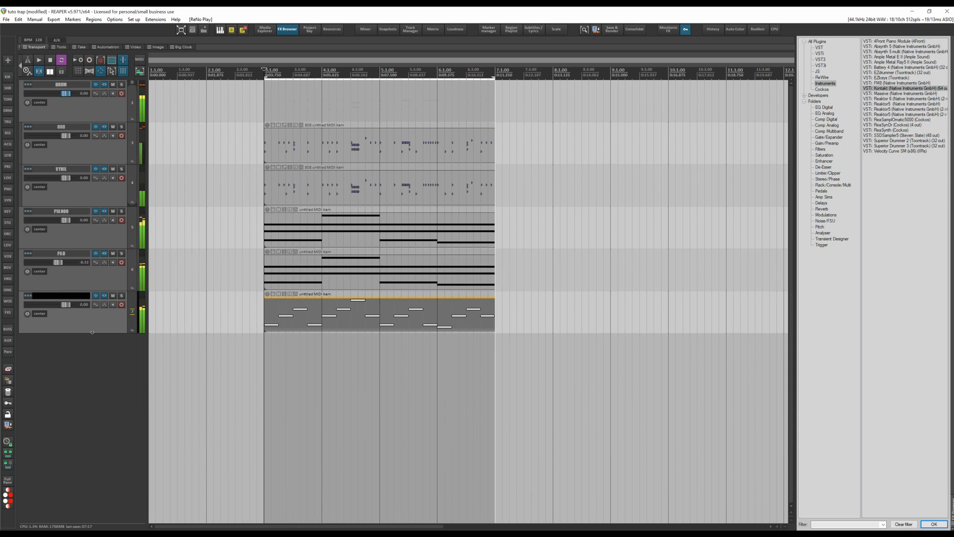
Hide the effects browser and name the new Kontakt track ARP
{"action": "left_click", "coordinate": [294, 30]}
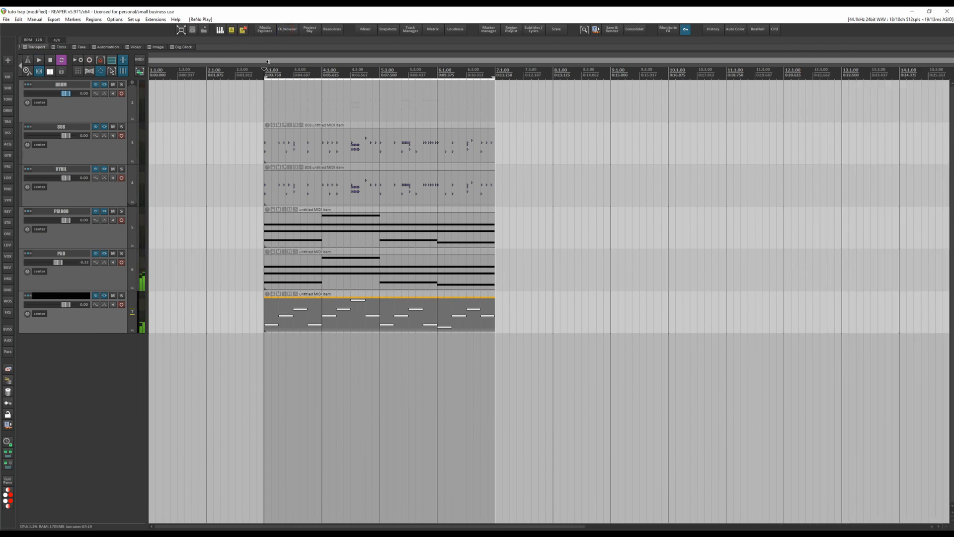
{"action": "scroll", "coordinate": [189, 179], "scroll_direction": "down", "scroll_amount": 2}
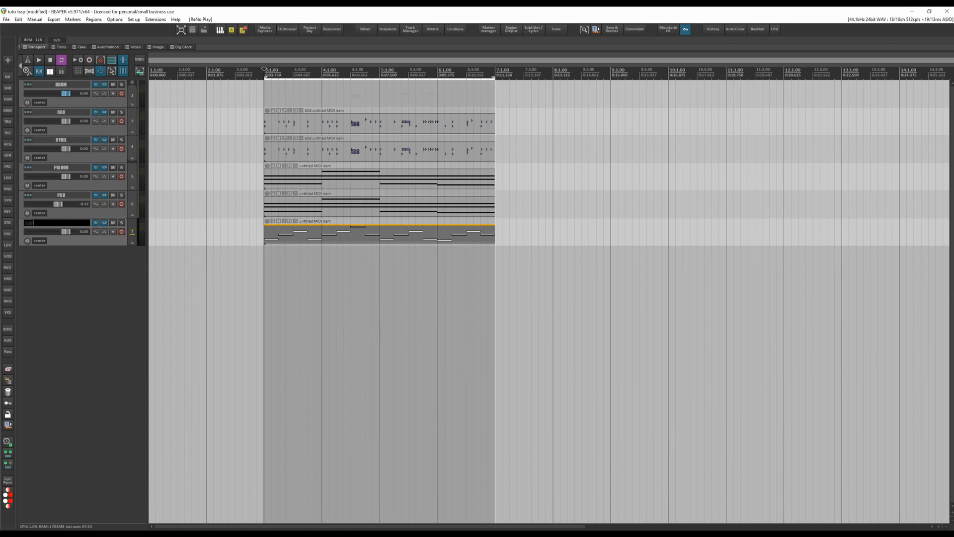
{"action": "key", "text": "Return"}
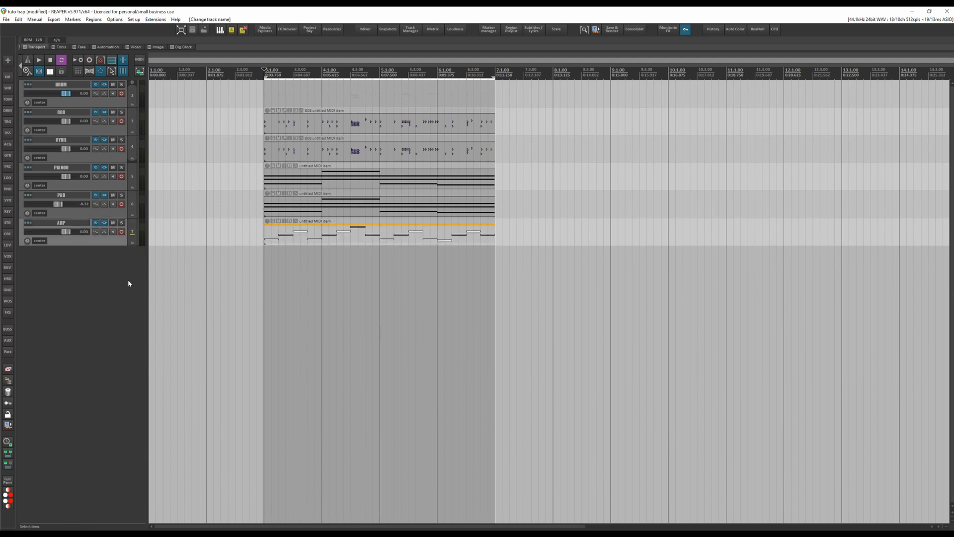
Add a new track below ARP and name it BASS 808
{"action": "double_click", "coordinate": [108, 273]}
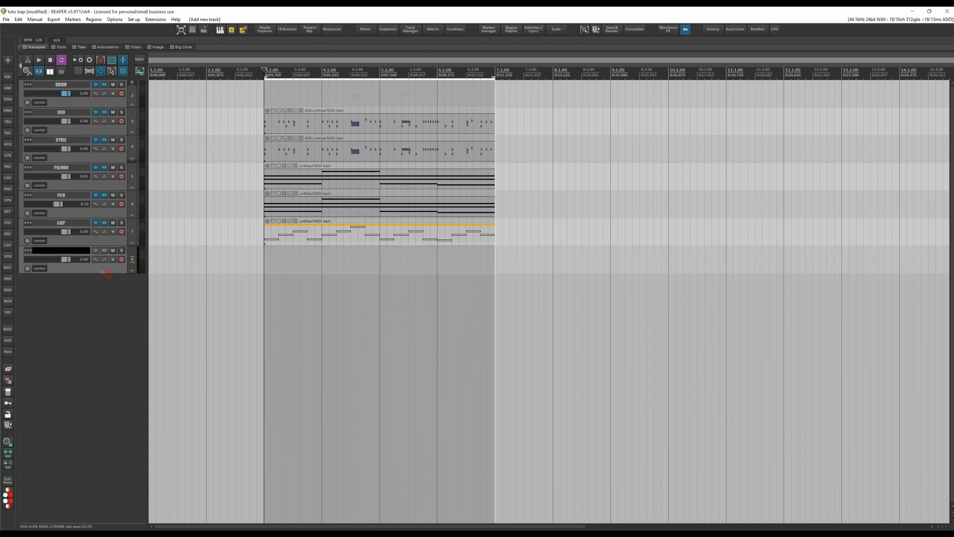
{"action": "left_click", "coordinate": [67, 251]}
{"action": "type", "text": "LE"}
{"action": "key", "text": "Return"}
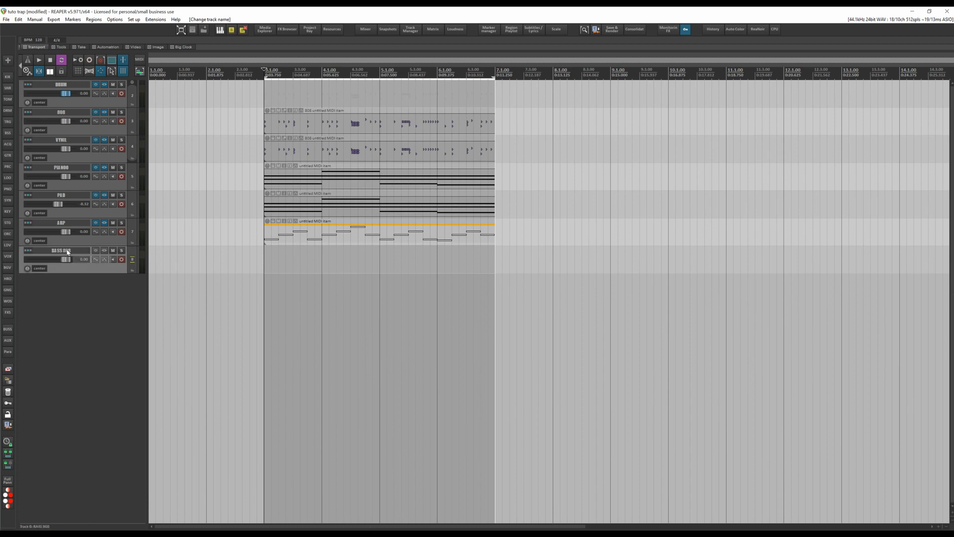
{"action": "scroll", "coordinate": [202, 255], "scroll_direction": "up", "scroll_amount": 1}
{"action": "scroll", "coordinate": [200, 258], "scroll_direction": "up", "scroll_amount": 1}
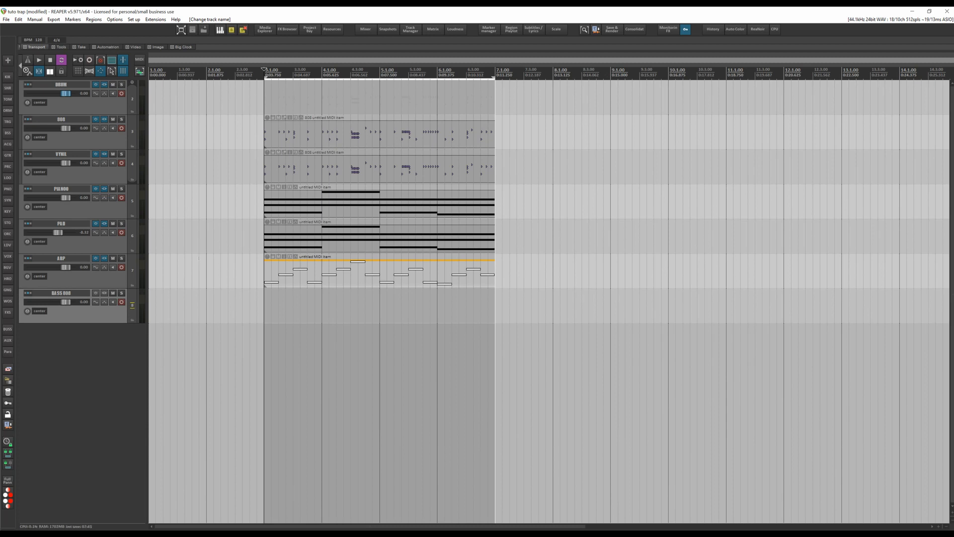
Copy the 808 MIDI item onto the BASS 808 track and delete every note except the first row-24 hit at bar 3
{"action": "left_click", "coordinate": [105, 296]}
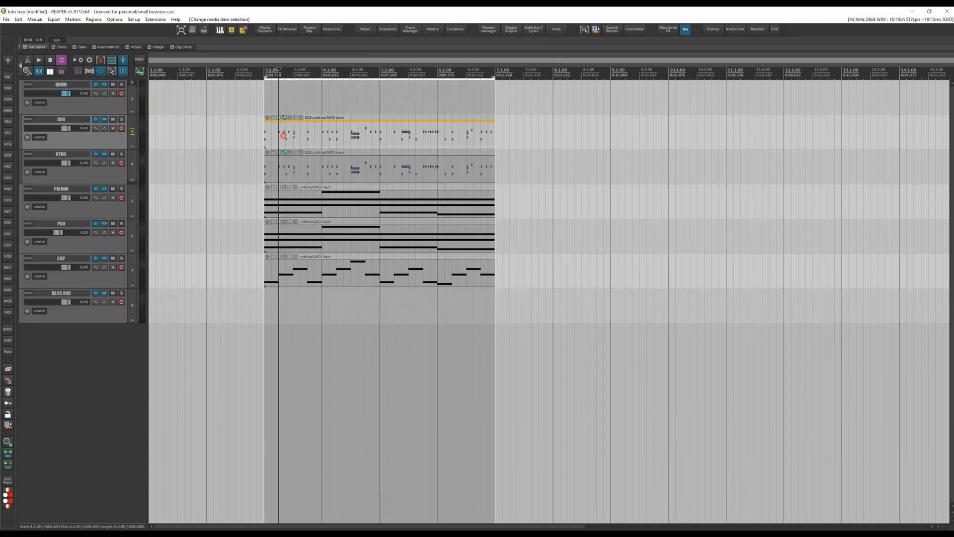
{"action": "left_click_drag", "start_coordinate": [287, 144], "coordinate": [292, 309]}
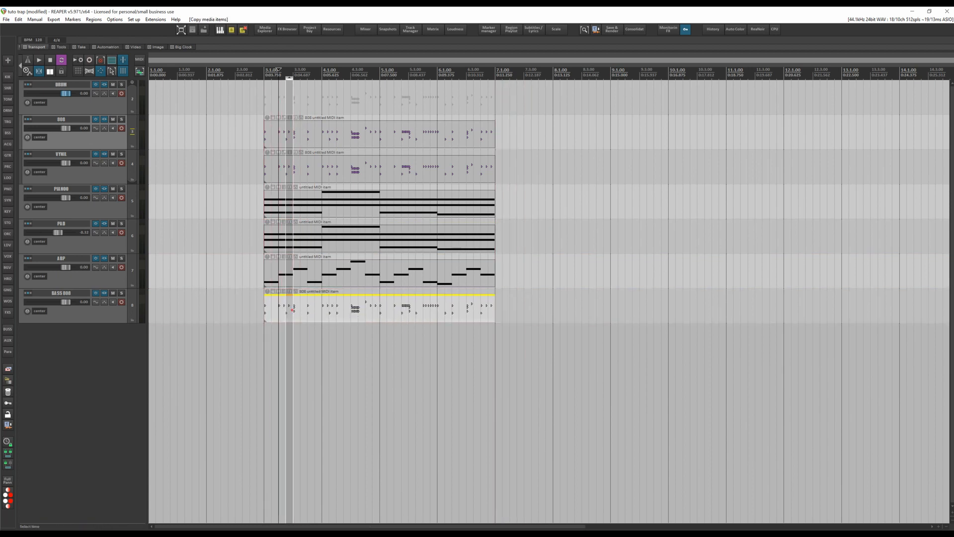
{"action": "double_click", "coordinate": [293, 309]}
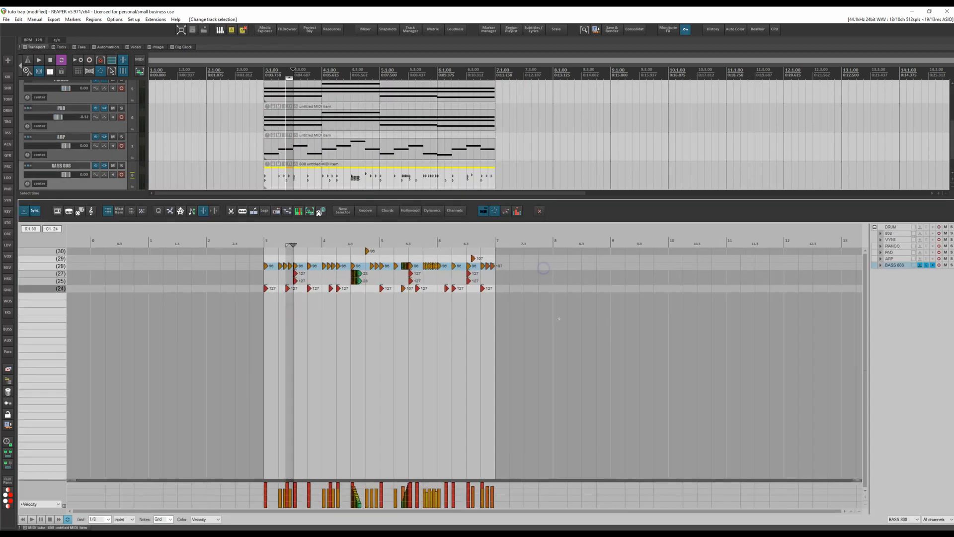
{"action": "left_click_drag", "start_coordinate": [561, 292], "coordinate": [280, 250]}
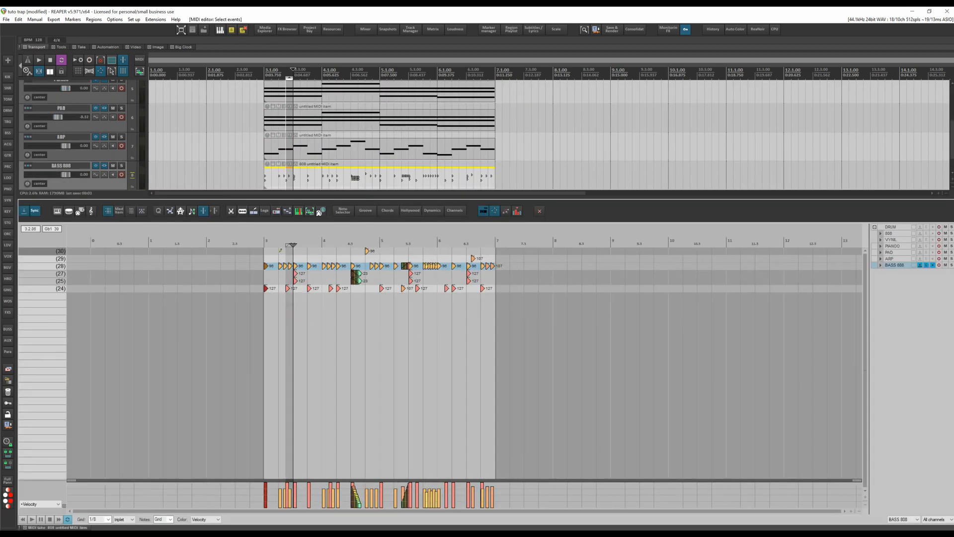
{"action": "key", "text": "Delete"}
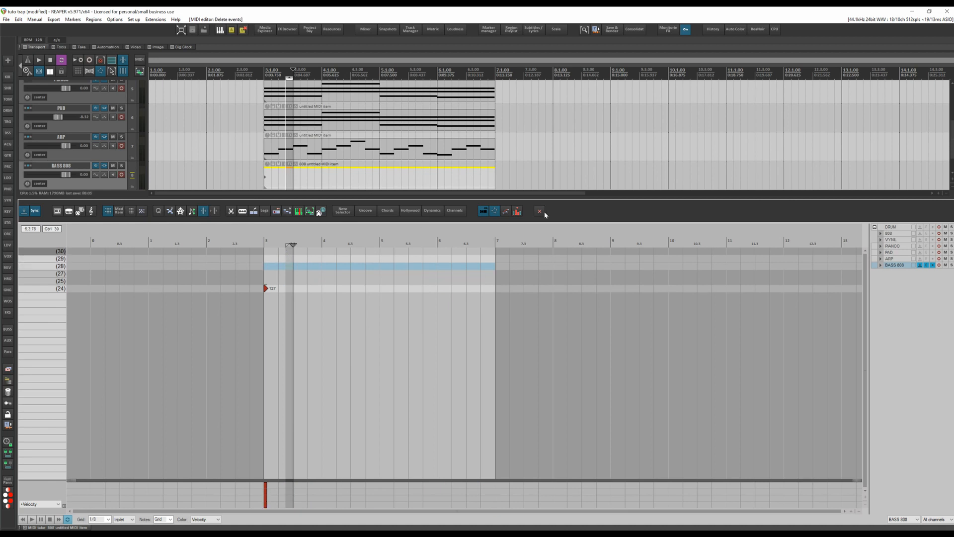
{"action": "left_click", "coordinate": [539, 211]}
Solo the BASS 808 track, then apply its track FX to the item as a new take with mono output
{"action": "left_click", "coordinate": [121, 294]}
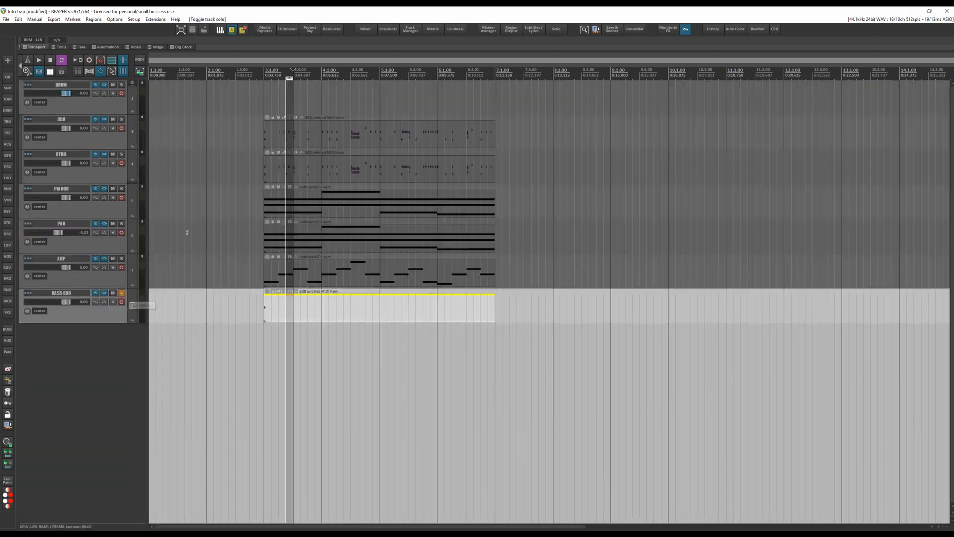
{"action": "key", "text": "space"}
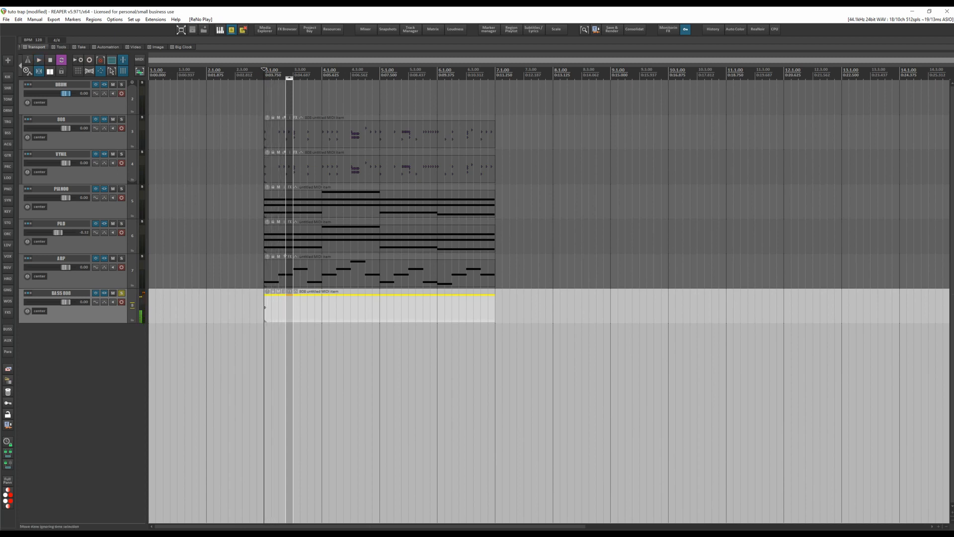
{"action": "right_click", "coordinate": [279, 308]}
{"action": "mouse_move", "coordinate": [358, 402]}
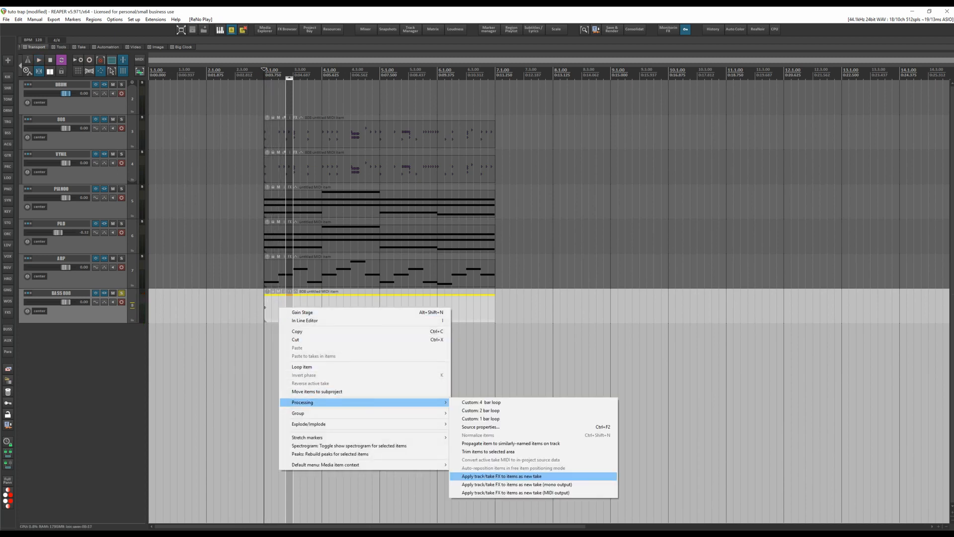
{"action": "left_click", "coordinate": [487, 483]}
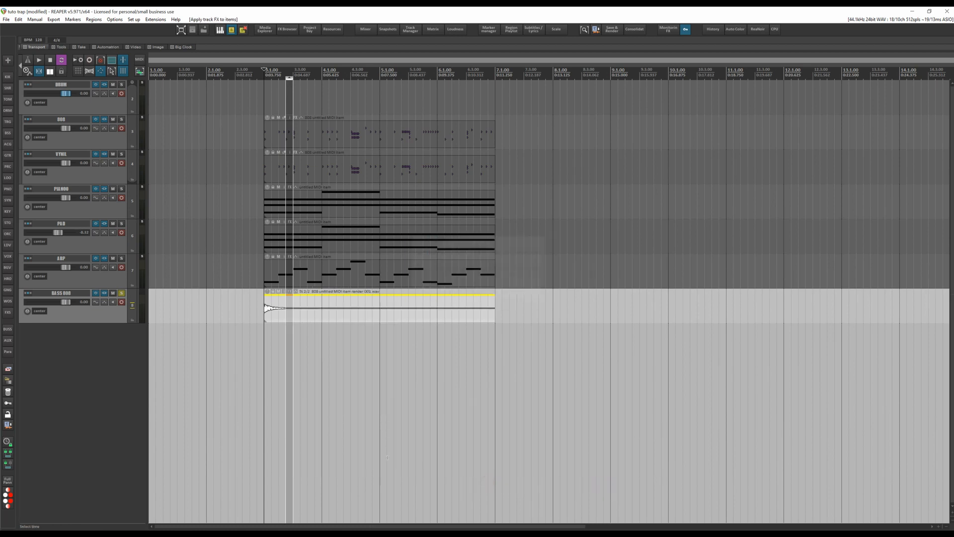
Remove all FX from the BASS 808 track and trim the rendered item to end at 3.3.00
{"action": "scroll", "coordinate": [228, 302], "scroll_direction": "up", "scroll_amount": 3}
{"action": "scroll", "coordinate": [268, 313], "scroll_direction": "up", "scroll_amount": 7}
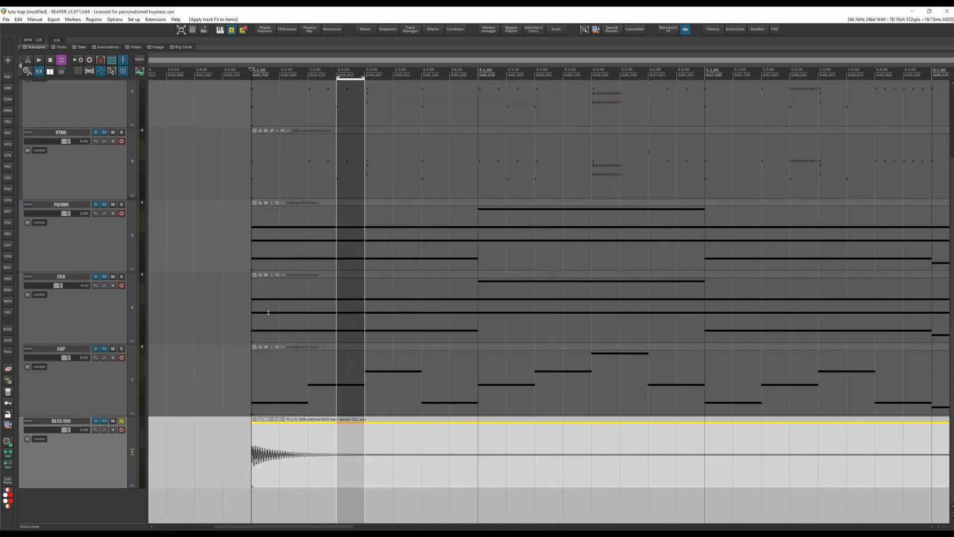
{"action": "left_click", "coordinate": [104, 421], "text": "alt"}
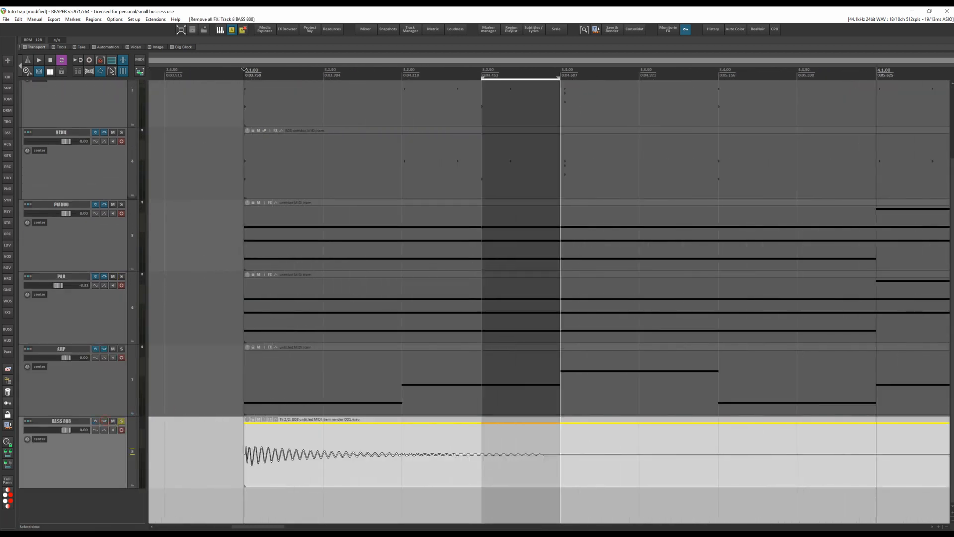
{"action": "scroll", "coordinate": [392, 456], "scroll_direction": "down", "scroll_amount": 6}
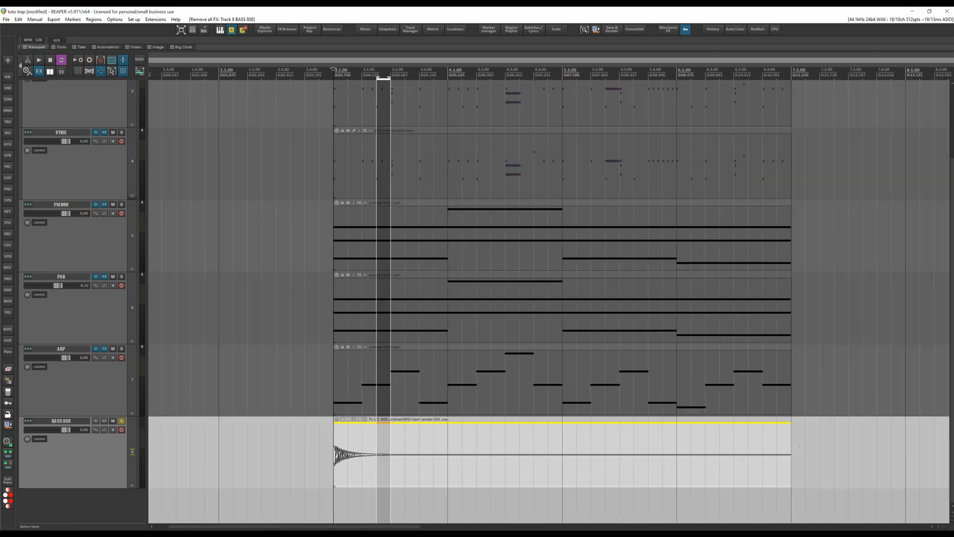
{"action": "left_click_drag", "start_coordinate": [788, 446], "coordinate": [390, 447]}
{"action": "scroll", "coordinate": [349, 444], "scroll_direction": "up", "scroll_amount": 6}
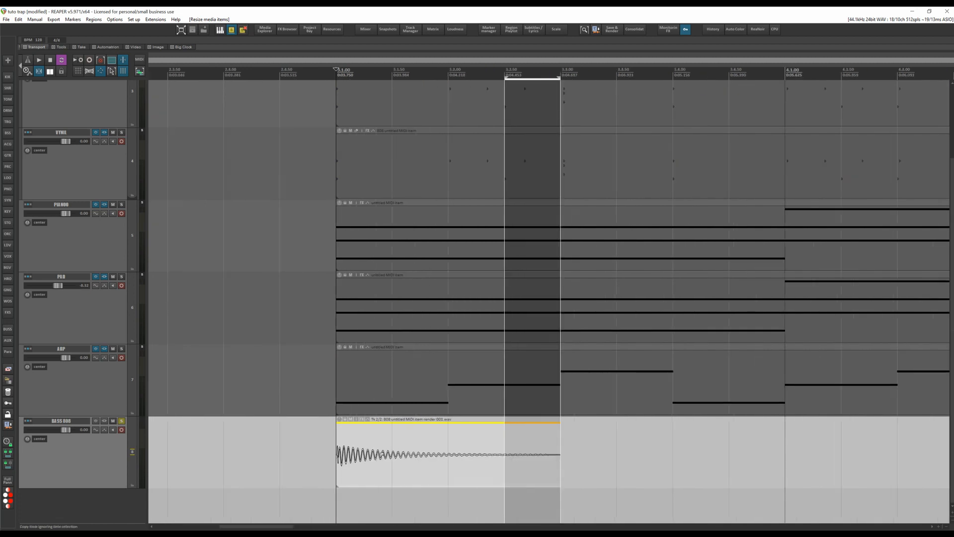
Time-stretch the bass item to end at 3.3.50, at a 0.800 playback rate, and play it
{"action": "scroll", "coordinate": [687, 445], "scroll_direction": "down", "scroll_amount": 1}
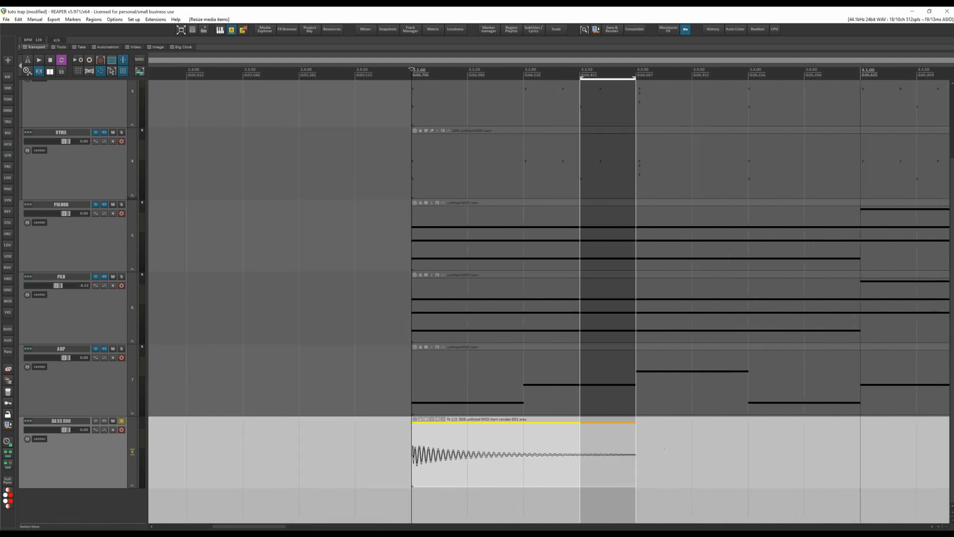
{"action": "scroll", "coordinate": [691, 450], "scroll_direction": "down", "scroll_amount": 1}
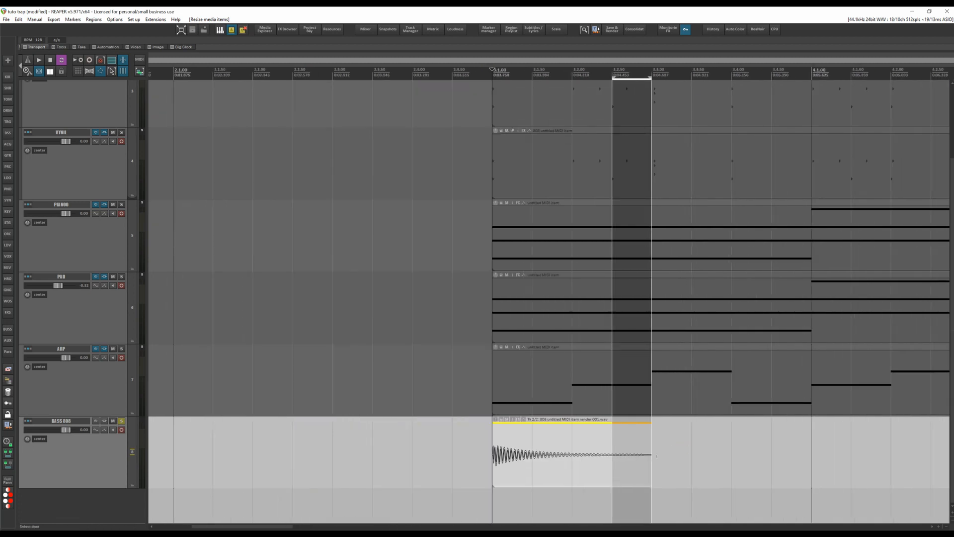
{"action": "left_click_drag", "start_coordinate": [652, 455], "coordinate": [691, 456]}
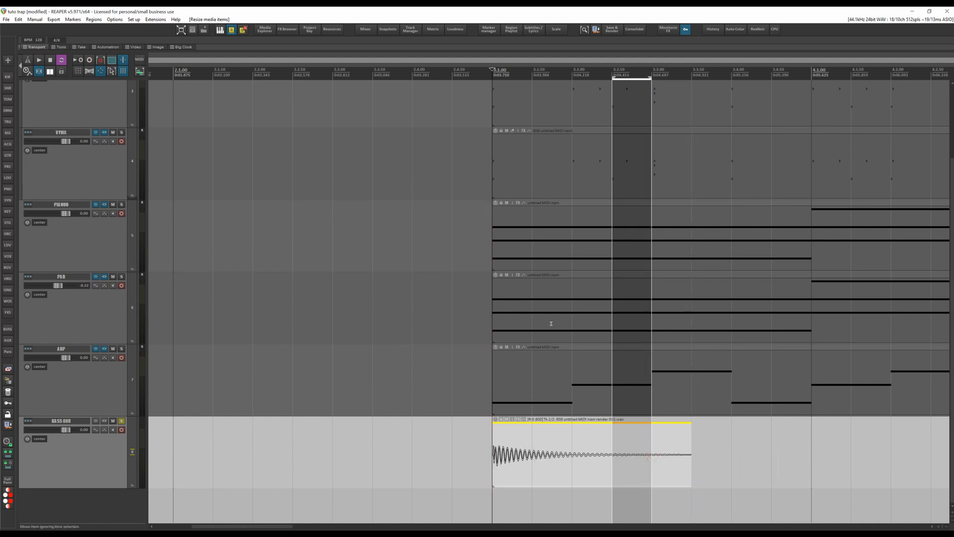
{"action": "key", "text": "space"}
Add the Bad Buss Mojo saturation plug-in to the BASS 808 track and move its window clear of the tracks
{"action": "left_click", "coordinate": [106, 421]}
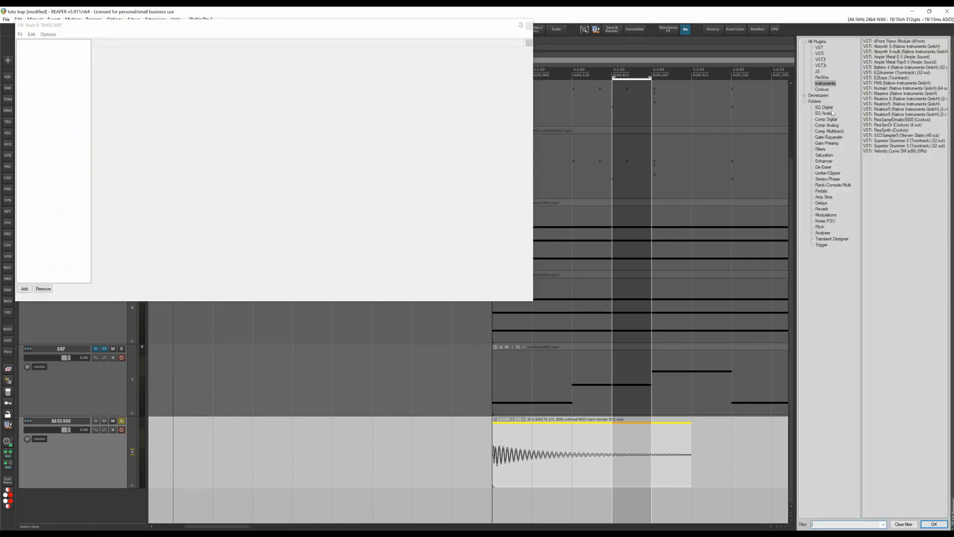
{"action": "left_click", "coordinate": [824, 155]}
{"action": "left_click_drag", "start_coordinate": [894, 42], "coordinate": [473, 73]}
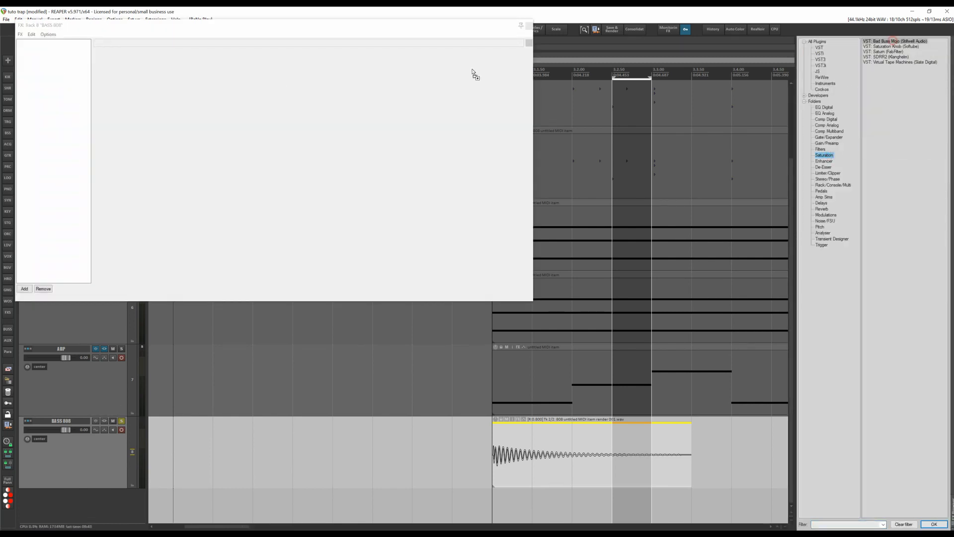
{"action": "left_click_drag", "start_coordinate": [78, 97], "coordinate": [78, 96]}
{"action": "left_click_drag", "start_coordinate": [287, 27], "coordinate": [496, 44]}
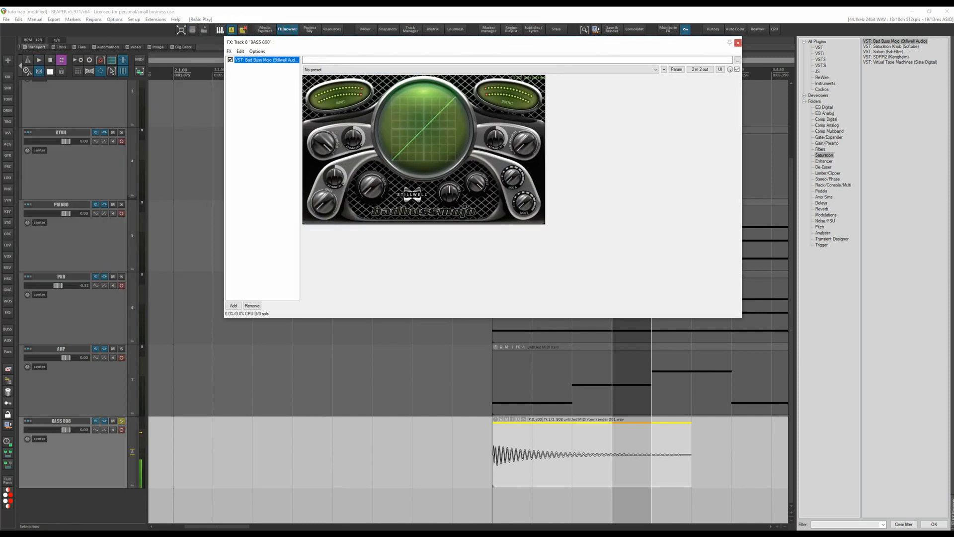
Set the time selection to the bass item and adjust Bad Buss Mojo's distortion curve while auditioning the loop
{"action": "left_click", "coordinate": [537, 431]}
{"action": "double_click", "coordinate": [537, 431]}
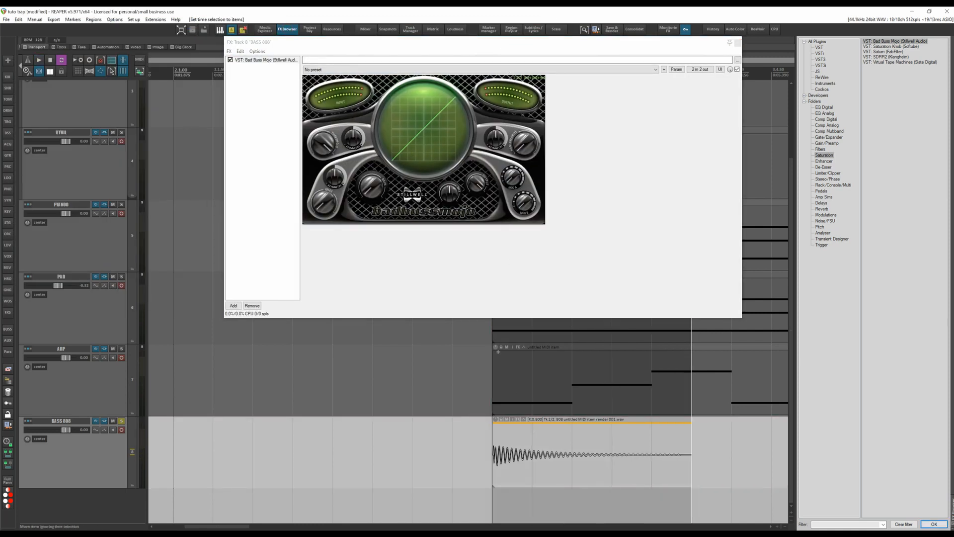
{"action": "key", "text": "space"}
{"action": "left_click", "coordinate": [527, 182]}
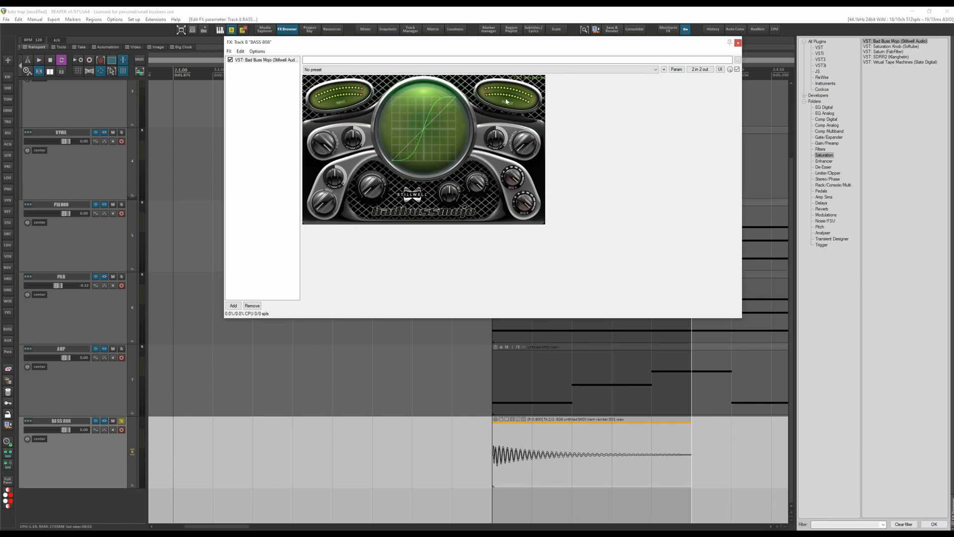
{"action": "key", "text": "space"}
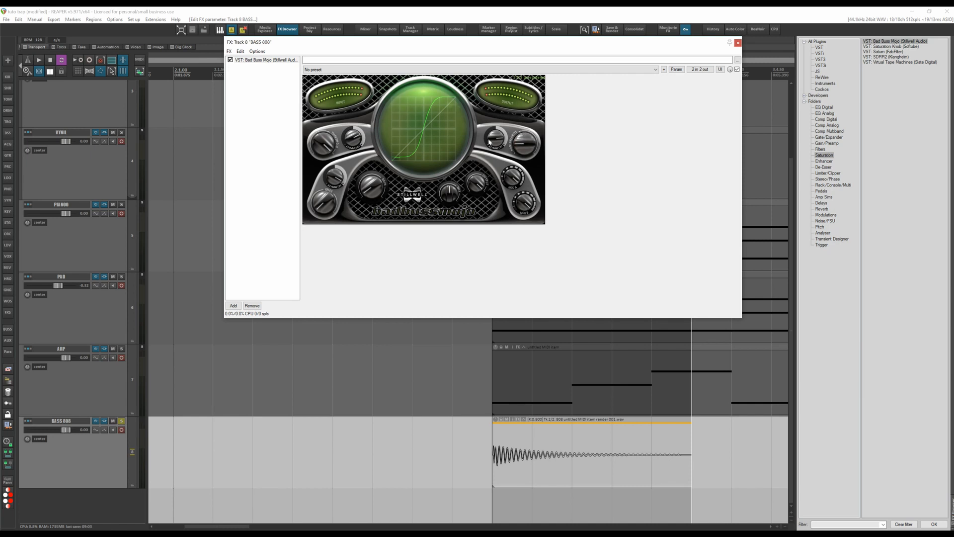
{"action": "left_click_drag", "start_coordinate": [526, 143], "coordinate": [516, 126]}
{"action": "key", "text": "space"}
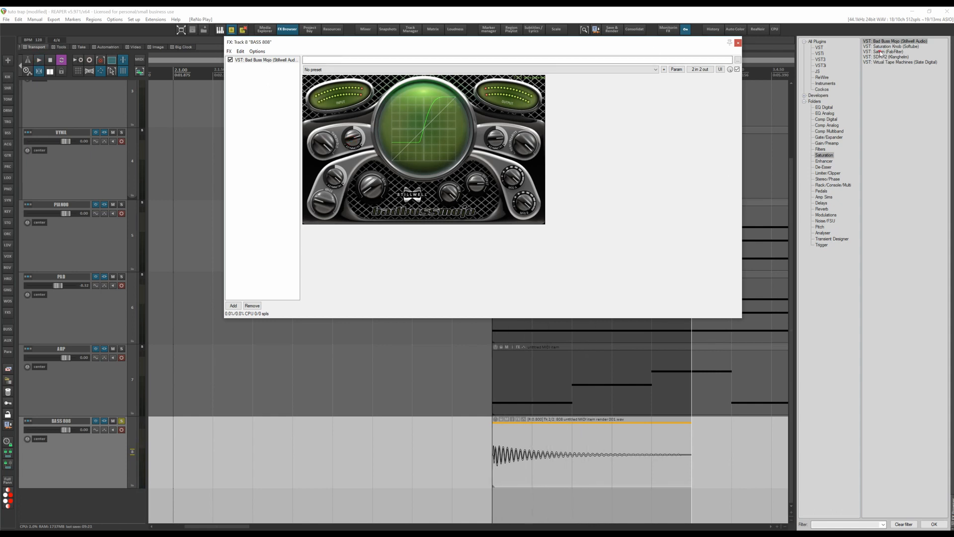
Add FabFilter Saturn after Bad Buss Mojo and raise its band 1 drive while listening to the bass
{"action": "left_click_drag", "start_coordinate": [880, 51], "coordinate": [234, 89]}
{"action": "mouse_move", "coordinate": [437, 179]}
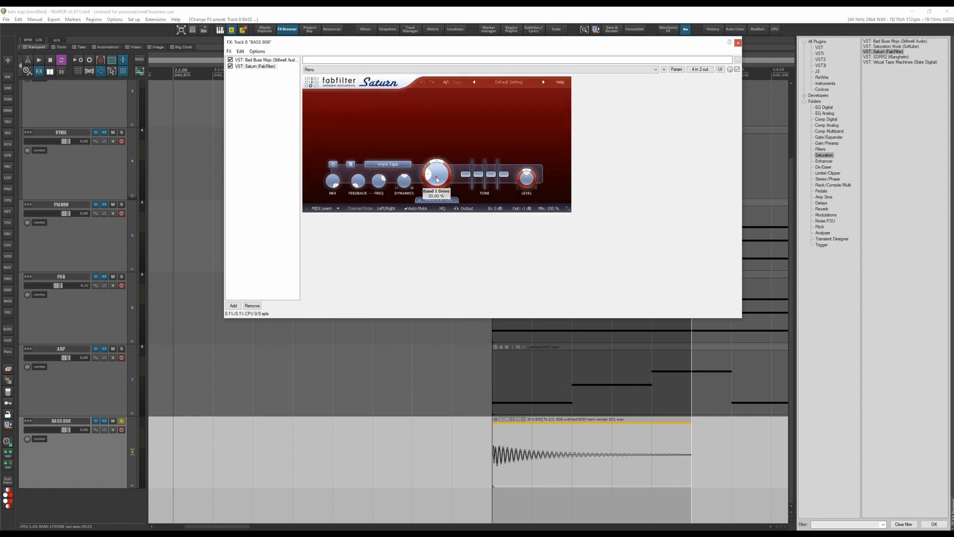
{"action": "left_click_drag", "start_coordinate": [436, 166], "coordinate": [436, 178]}
{"action": "key", "text": "space"}
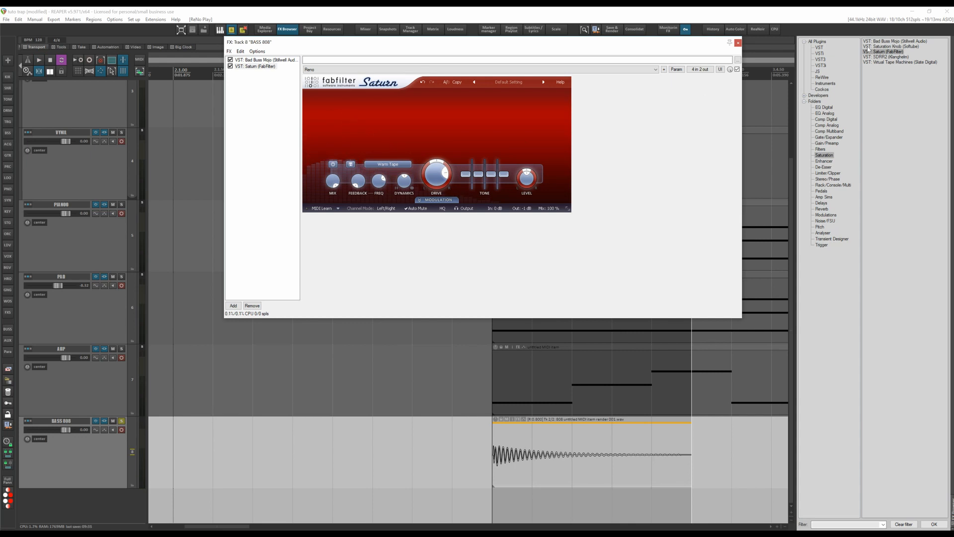
Add Softube's Saturation Knob to the end of the BASS 808 chain and close the FX chain and effects browser
{"action": "left_click_drag", "start_coordinate": [879, 47], "coordinate": [501, 79]}
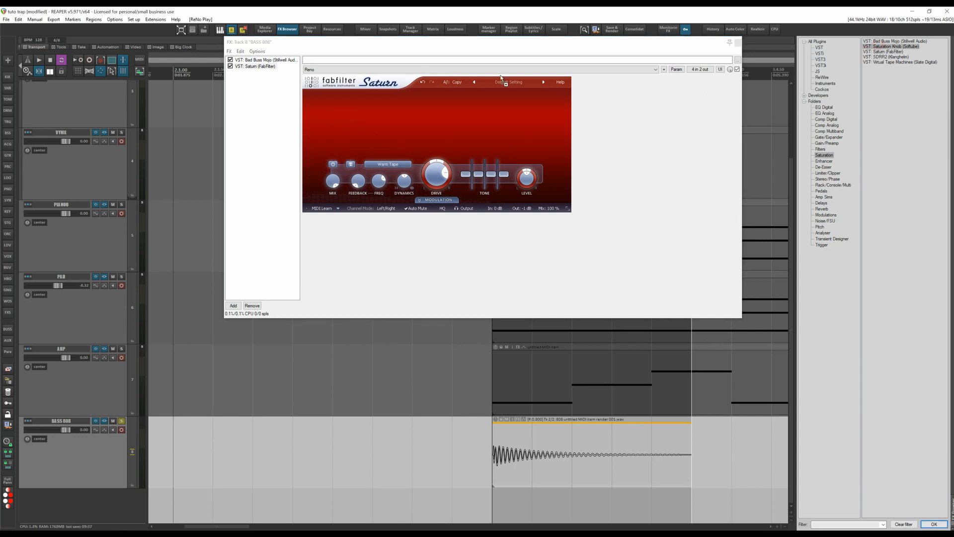
{"action": "left_click_drag", "start_coordinate": [259, 108], "coordinate": [285, 121]}
{"action": "left_click_drag", "start_coordinate": [332, 151], "coordinate": [334, 153]}
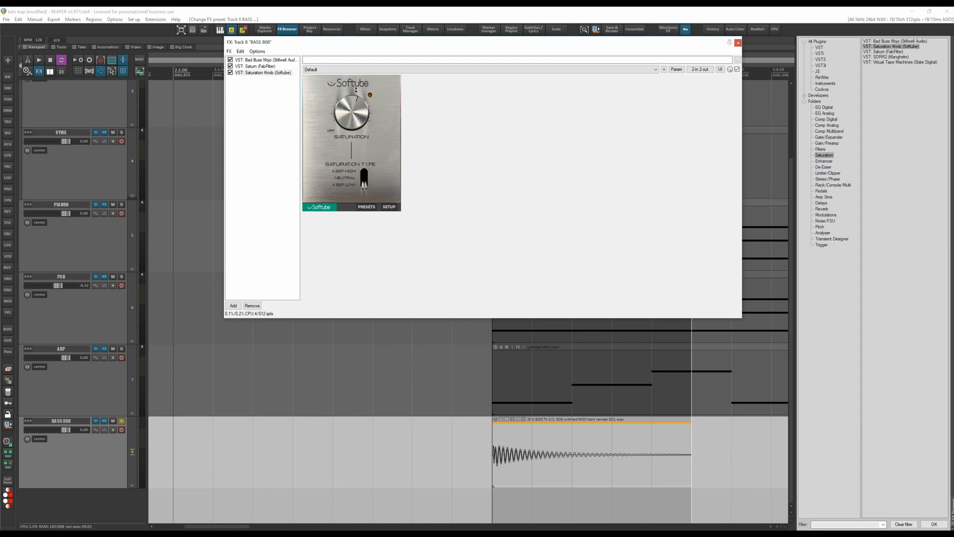
{"action": "key", "text": "space"}
{"action": "left_click", "coordinate": [739, 43]}
{"action": "left_click", "coordinate": [287, 28]}
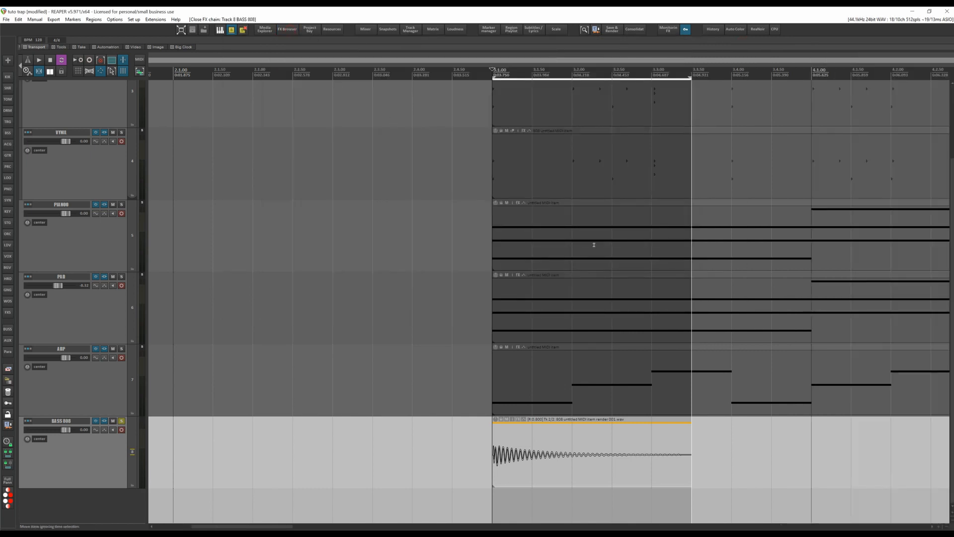
Apply the saturation chain to the bass item as a new take with mono output and play the result
{"action": "key", "text": "space"}
{"action": "key", "text": "space"}
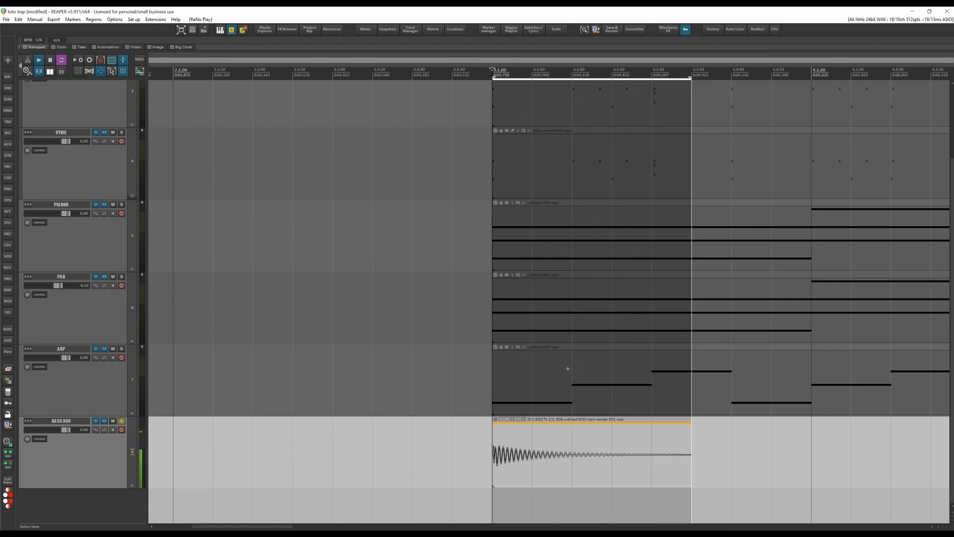
{"action": "left_click", "coordinate": [558, 433]}
{"action": "right_click", "coordinate": [558, 433]}
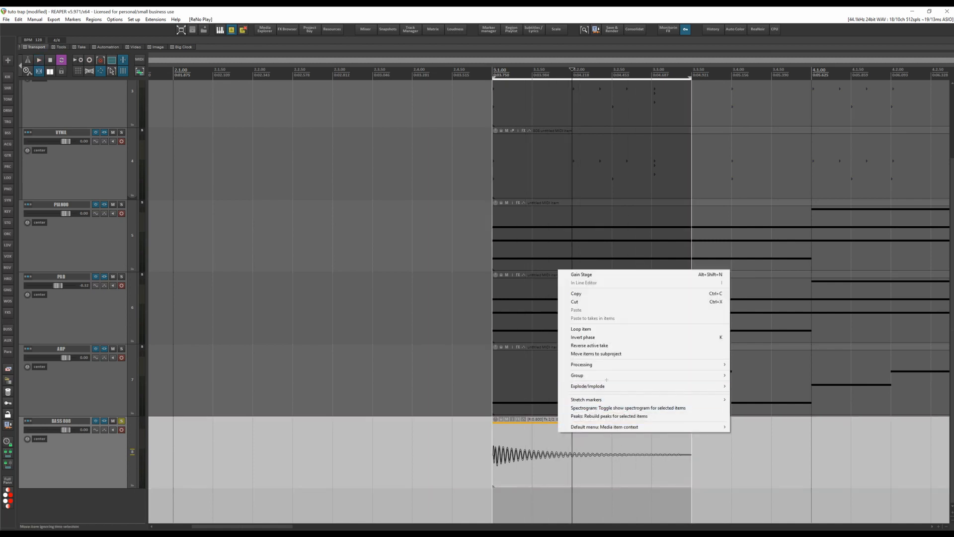
{"action": "mouse_move", "coordinate": [646, 364]}
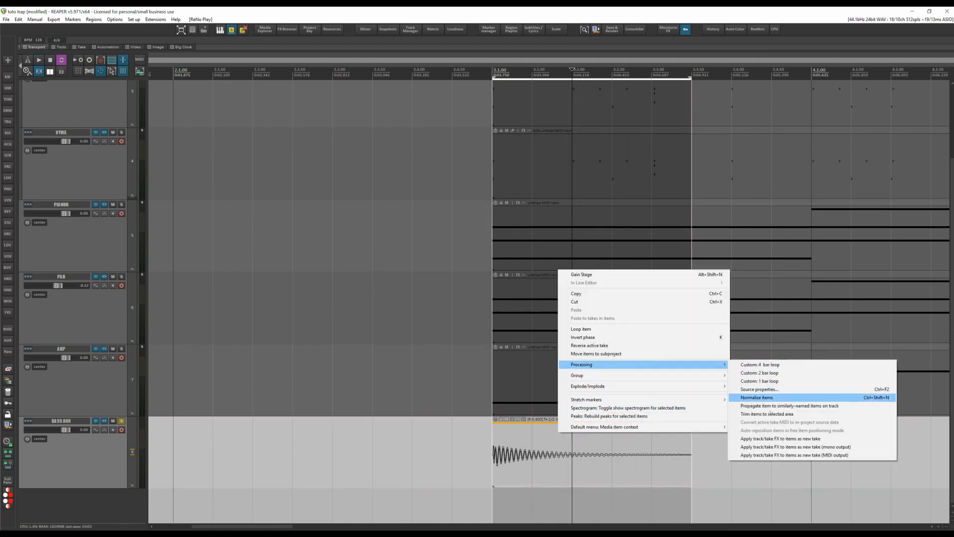
{"action": "left_click", "coordinate": [825, 447]}
{"action": "scroll", "coordinate": [547, 299], "scroll_direction": "right", "scroll_amount": 2}
{"action": "key", "text": "space"}
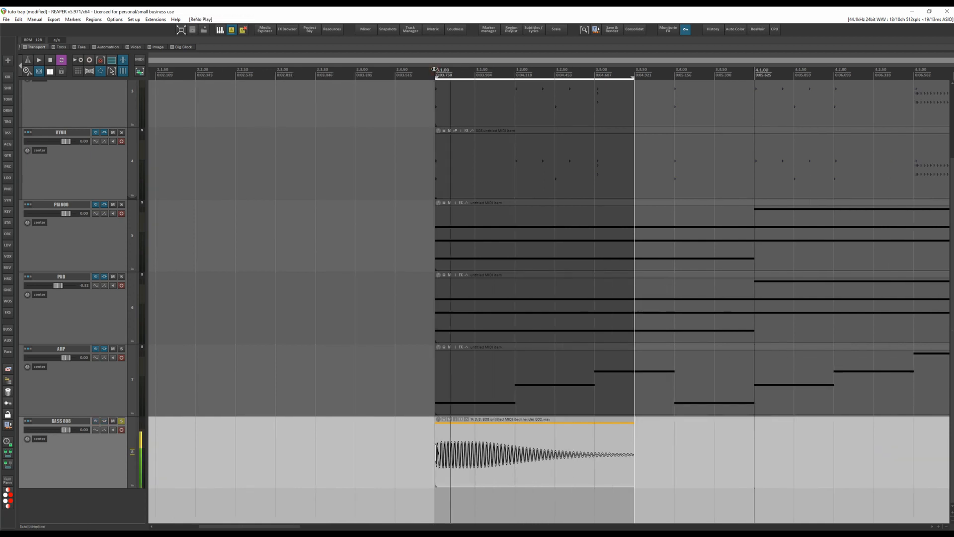
Add the ReaComp compressor to the BASS 808 track and move its window clear of the track controls
{"action": "right_click", "coordinate": [104, 430]}
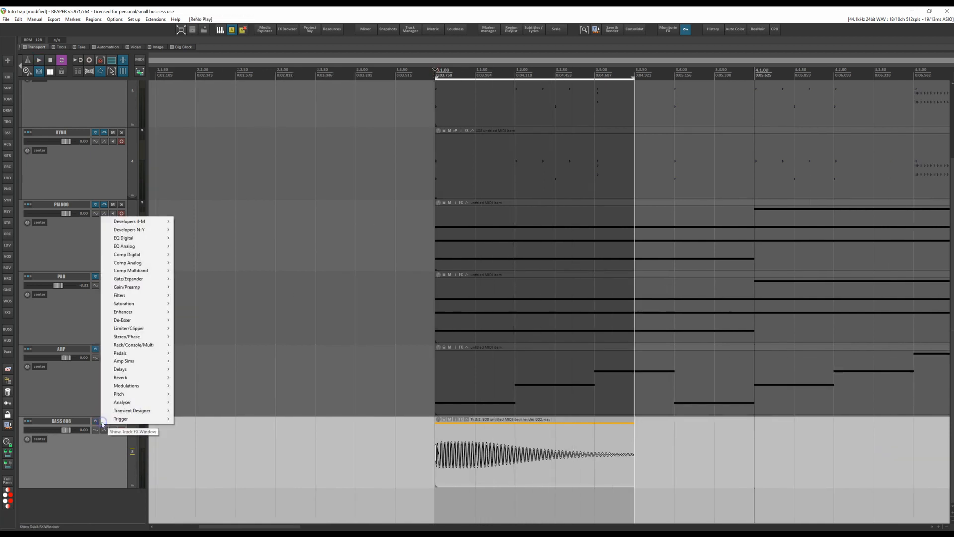
{"action": "mouse_move", "coordinate": [149, 263]}
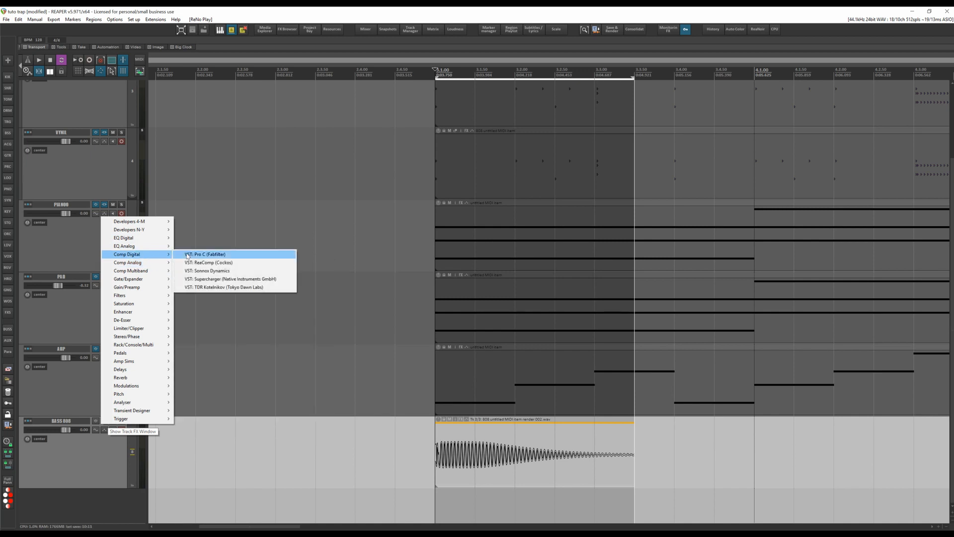
{"action": "left_click", "coordinate": [209, 262]}
{"action": "left_click_drag", "start_coordinate": [88, 21], "coordinate": [375, 97]}
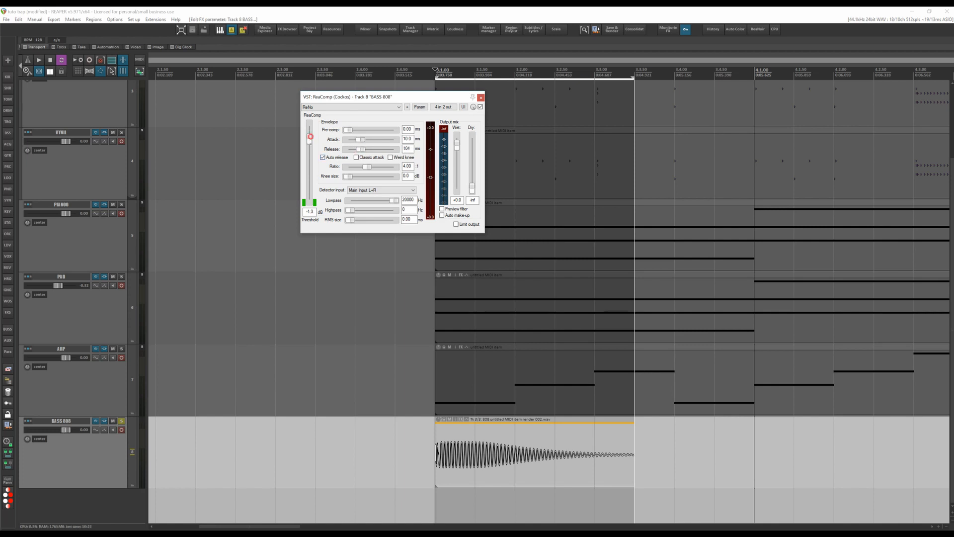
Set ReaComp's threshold to -25.9 dB, release to 46 ms and wet level to -7.6 with auto make-up, auditioning the bass before closing it
{"action": "left_click_drag", "start_coordinate": [310, 136], "coordinate": [309, 173]}
{"action": "left_click_drag", "start_coordinate": [458, 149], "coordinate": [458, 150]}
{"action": "key", "text": "space"}
{"action": "key", "text": "space"}
{"action": "left_click_drag", "start_coordinate": [367, 149], "coordinate": [357, 150]}
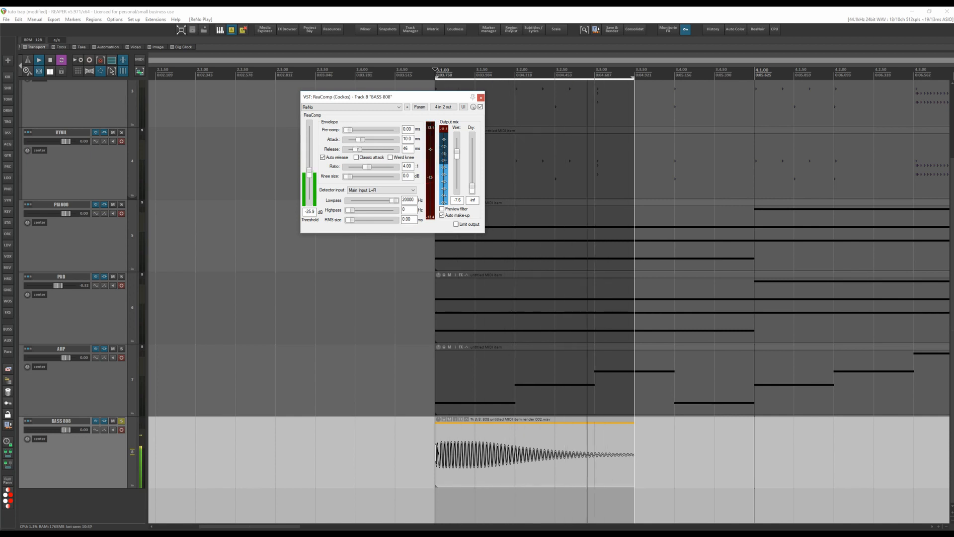
{"action": "key", "text": "space"}
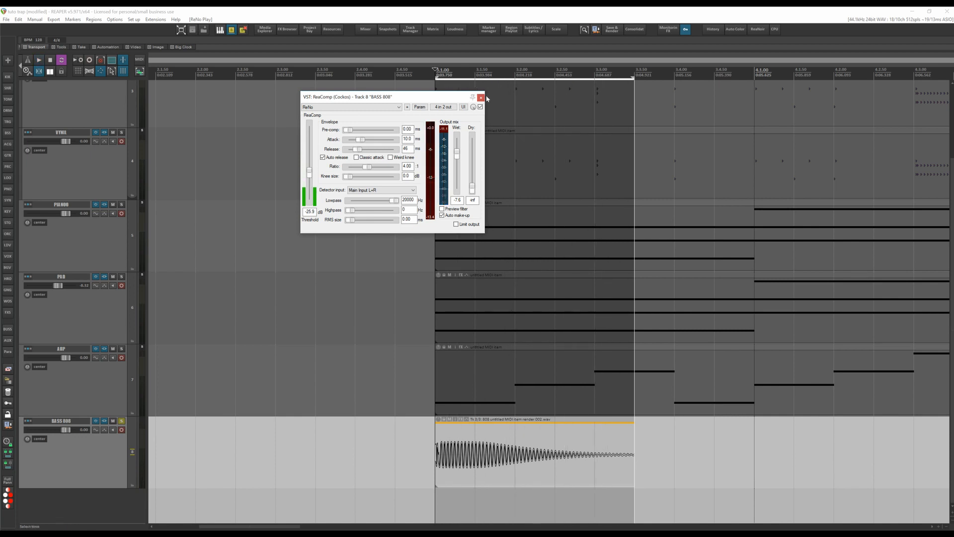
{"action": "left_click", "coordinate": [481, 97]}
Apply the track effects to the bass item as a new take with mono output
{"action": "right_click", "coordinate": [476, 421]}
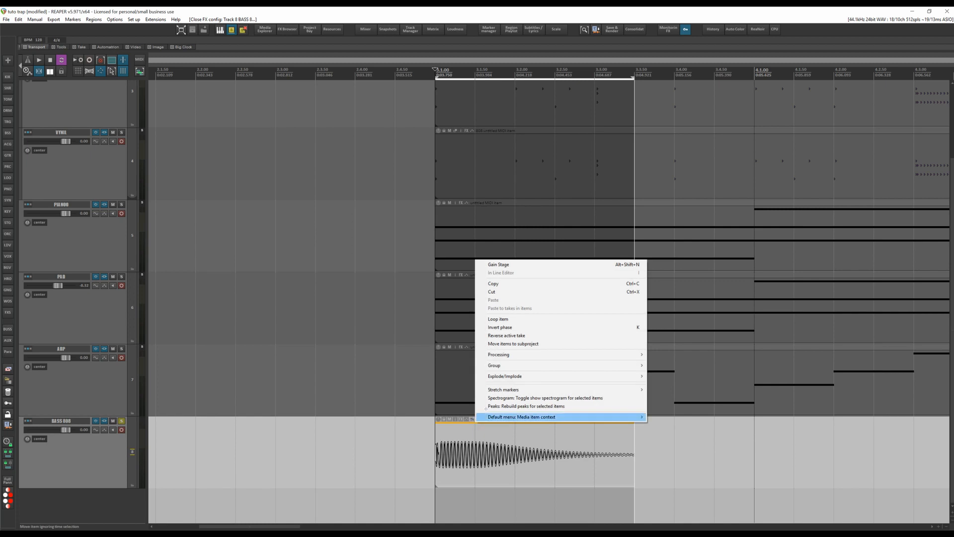
{"action": "mouse_move", "coordinate": [522, 376]}
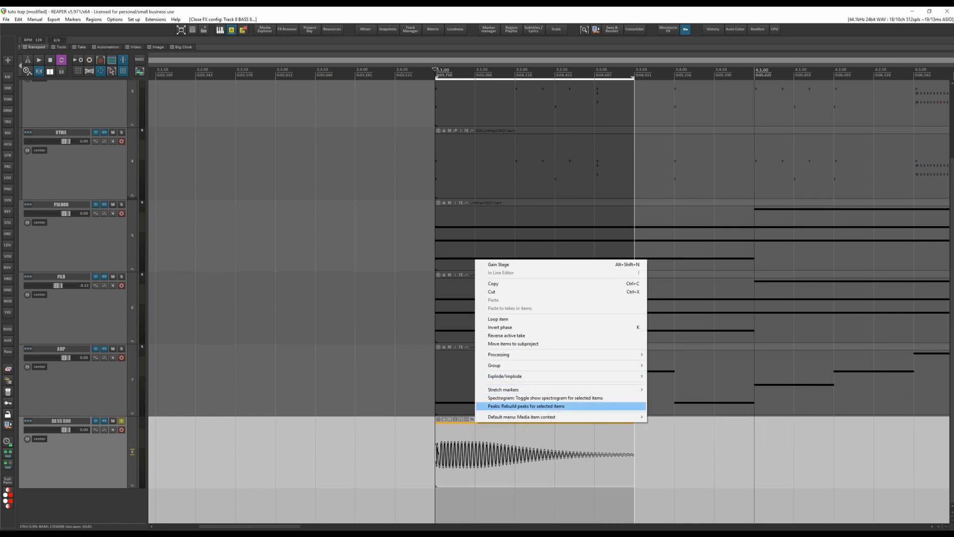
{"action": "left_click", "coordinate": [501, 453]}
{"action": "right_click", "coordinate": [502, 446]}
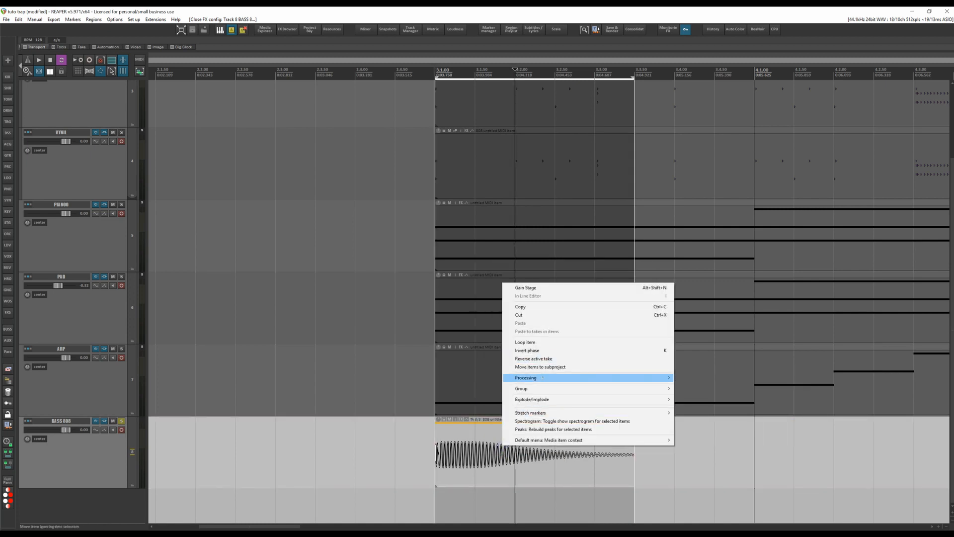
{"action": "mouse_move", "coordinate": [546, 378]}
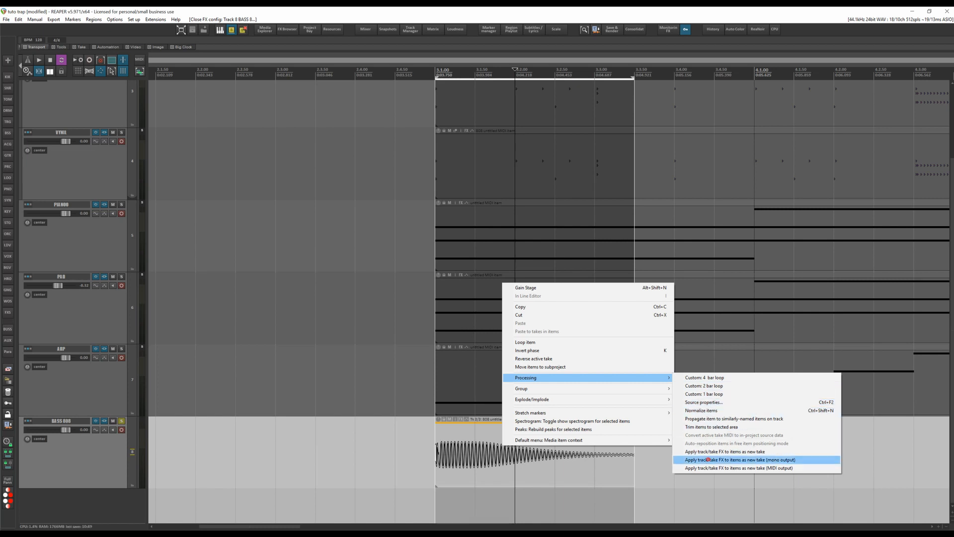
{"action": "left_click", "coordinate": [720, 460]}
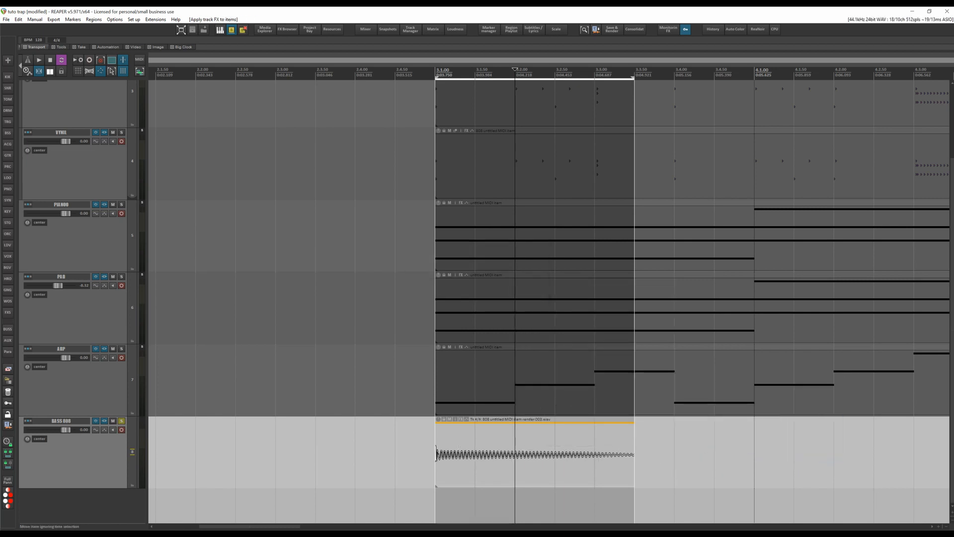
Raise the rendered bass item's volume by about 12.5 dB, check its waveform and play it
{"action": "key", "text": "shift+Up"}
{"action": "key", "text": "shift+Up"}
{"action": "key", "text": "shift+Up"}
{"action": "key", "text": "shift+Up"}
{"action": "key", "text": "shift+Up"}
{"action": "key", "text": "shift+Up"}
{"action": "key", "text": "shift+Up"}
{"action": "key", "text": "shift+Up"}
{"action": "key", "text": "shift+Up"}
{"action": "key", "text": "shift+Up"}
{"action": "key", "text": "shift+Up"}
{"action": "key", "text": "shift+Up"}
{"action": "key", "text": "shift+Up"}
{"action": "key", "text": "shift+Up"}
{"action": "key", "text": "shift+Up"}
{"action": "key", "text": "shift+Up"}
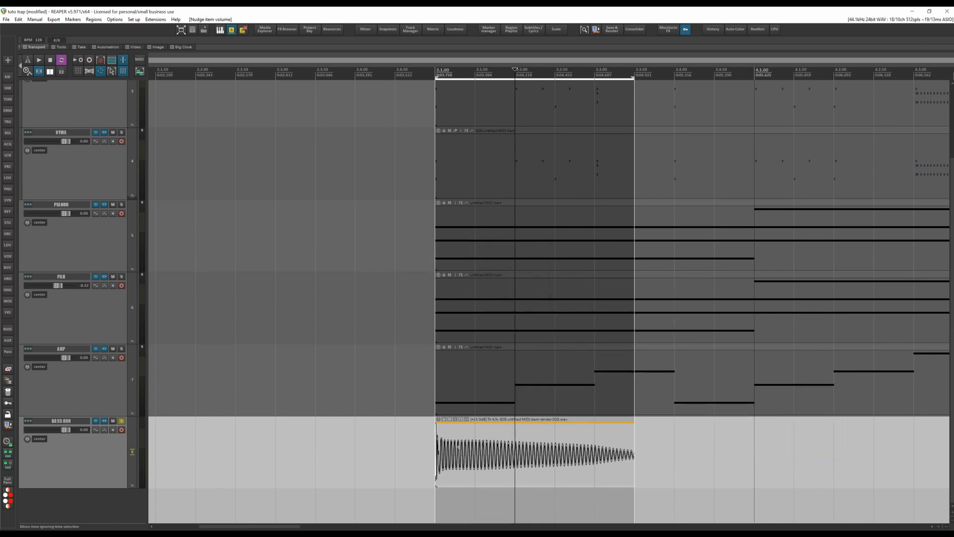
{"action": "scroll", "coordinate": [458, 447], "scroll_direction": "up", "scroll_amount": 6}
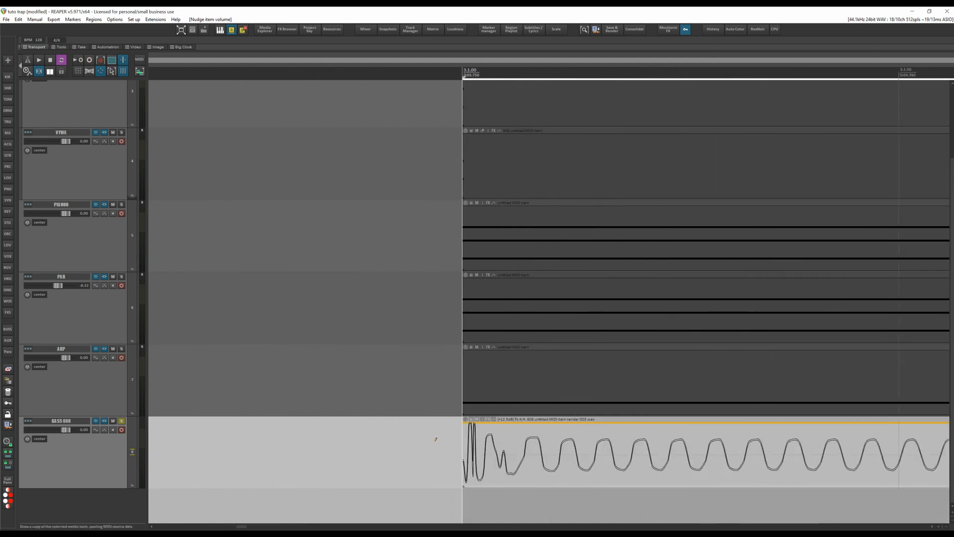
{"action": "scroll", "coordinate": [466, 453], "scroll_direction": "down", "scroll_amount": 5}
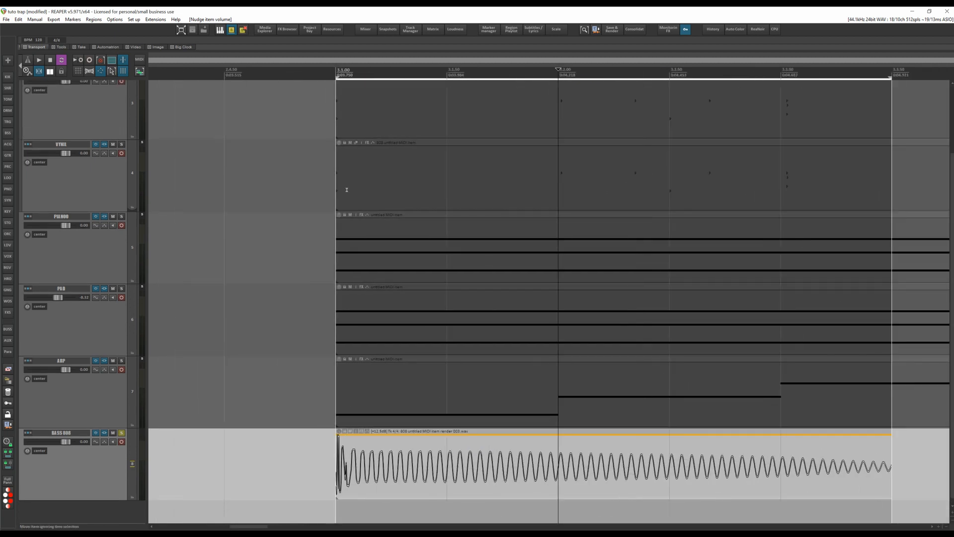
{"action": "key", "text": "space"}
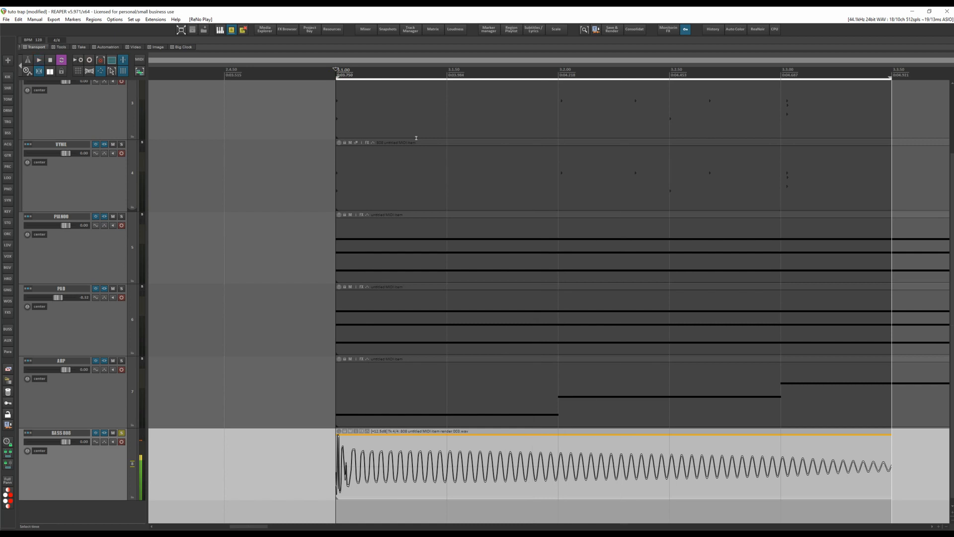
{"action": "key", "text": "space"}
Trim the transient off the bass item's start, add a short fade-in, move it back to 3.1.00 and play it
{"action": "scroll", "coordinate": [350, 462], "scroll_direction": "up", "scroll_amount": 4}
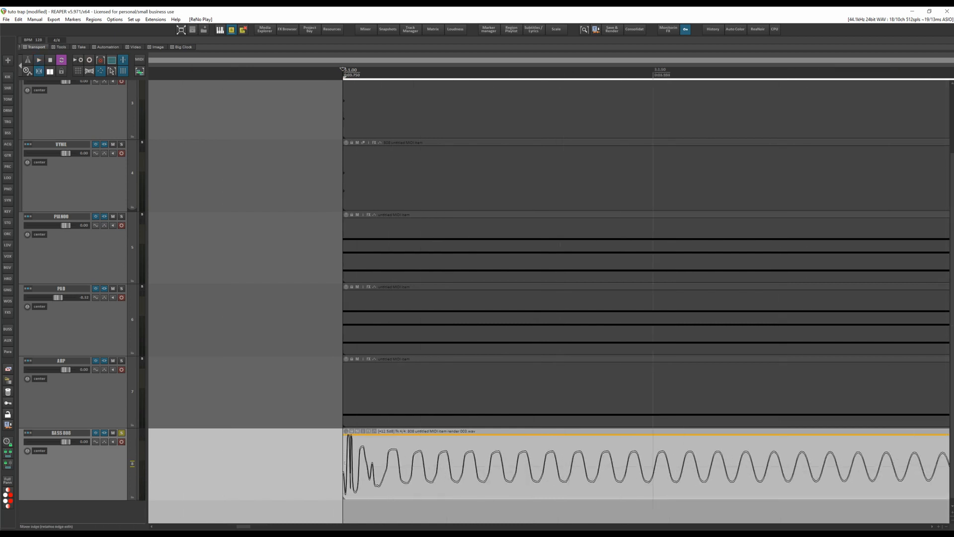
{"action": "left_click_drag", "start_coordinate": [344, 462], "coordinate": [399, 439]}
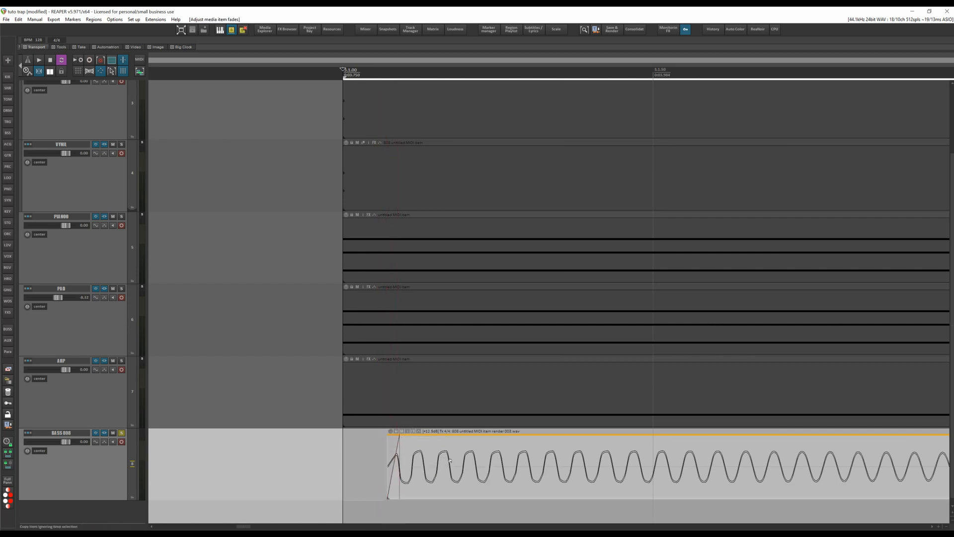
{"action": "scroll", "coordinate": [452, 450], "scroll_direction": "down", "scroll_amount": 4}
{"action": "left_click_drag", "start_coordinate": [485, 456], "coordinate": [476, 453]}
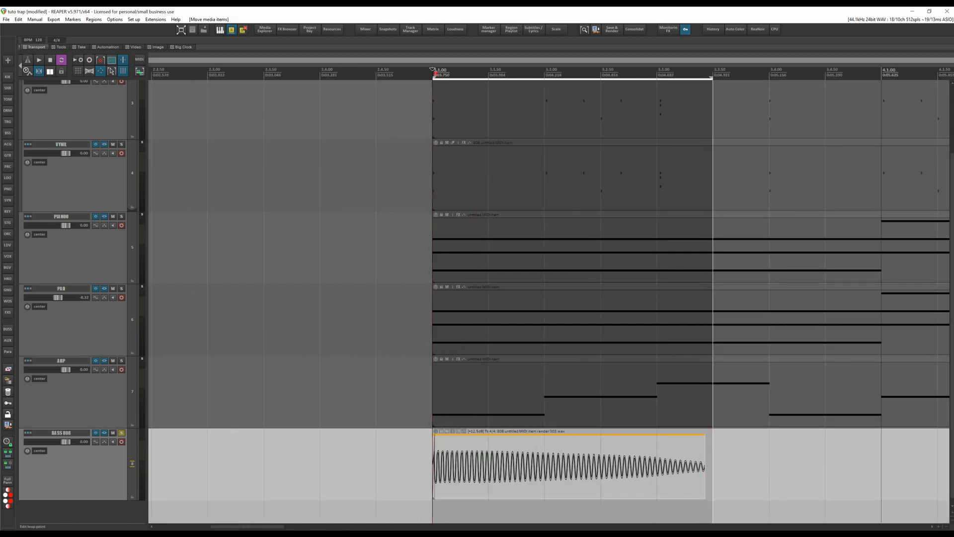
{"action": "key", "text": "space"}
{"action": "key", "text": "space"}
Time-stretch the bass item so it ends at 4.1.00, and extend the looped time selection to match while auditioning
{"action": "left_click_drag", "start_coordinate": [703, 456], "coordinate": [875, 454]}
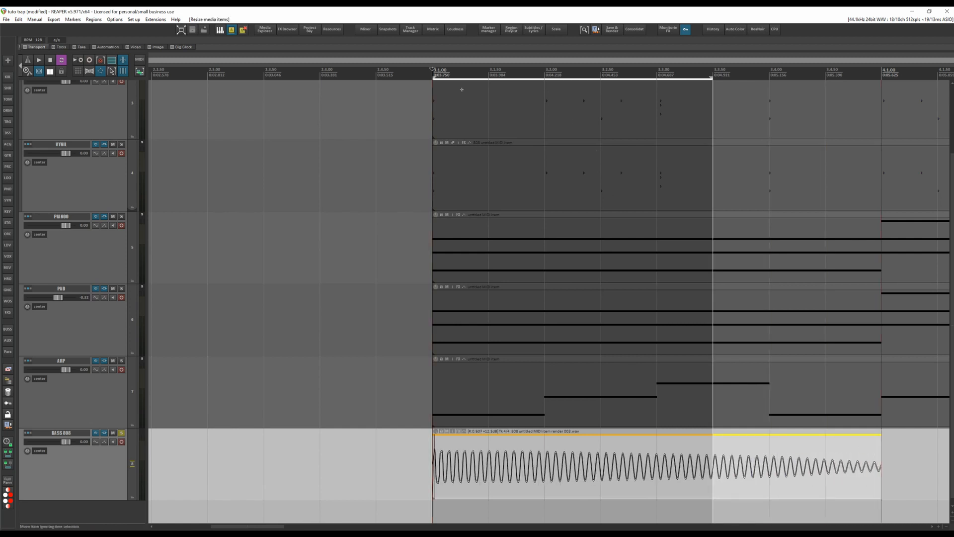
{"action": "key", "text": "space"}
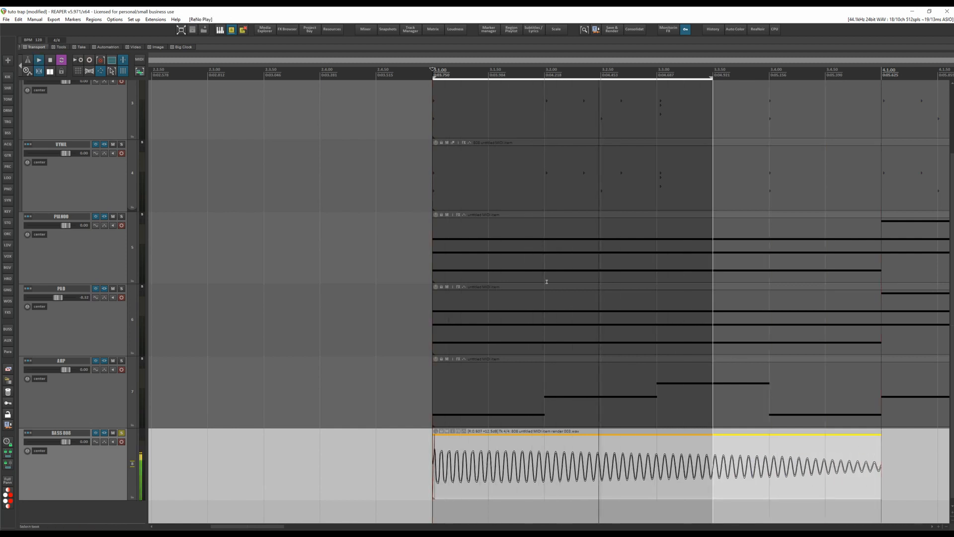
{"action": "scroll", "coordinate": [467, 463], "scroll_direction": "down", "scroll_amount": 2}
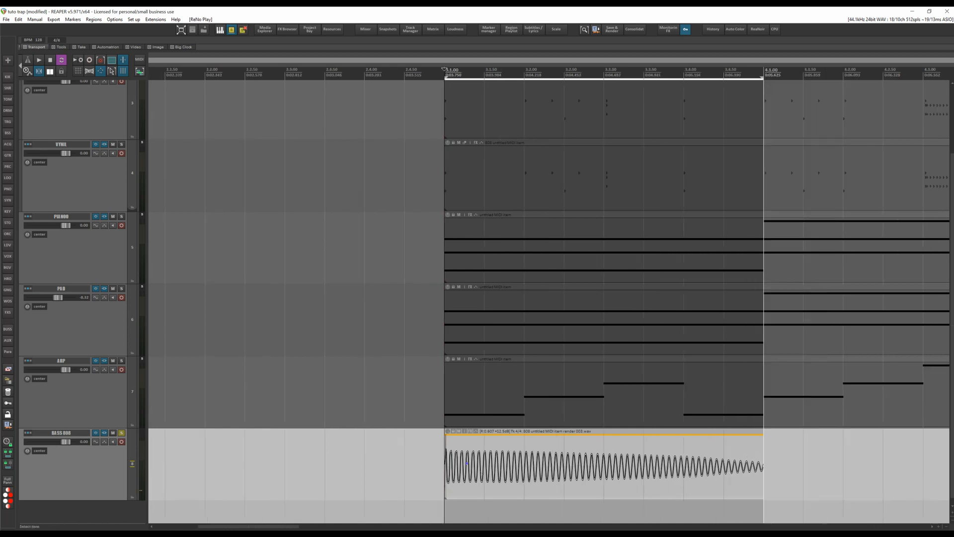
{"action": "scroll", "coordinate": [386, 433], "scroll_direction": "right", "scroll_amount": 3}
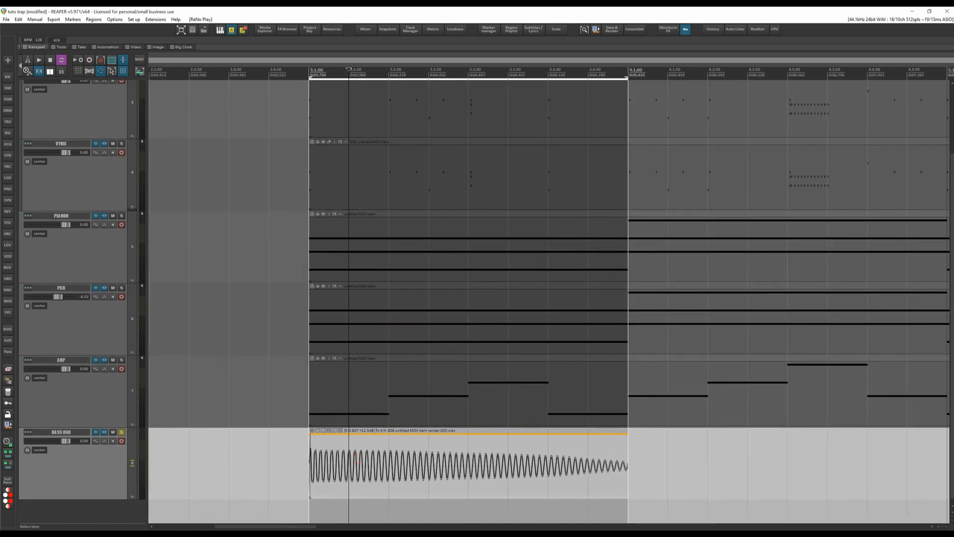
Remove all effects from the BASS 808 track and add Melodyne to the bass item
{"action": "left_click", "coordinate": [104, 433], "text": "alt"}
{"action": "left_click", "coordinate": [62, 46]}
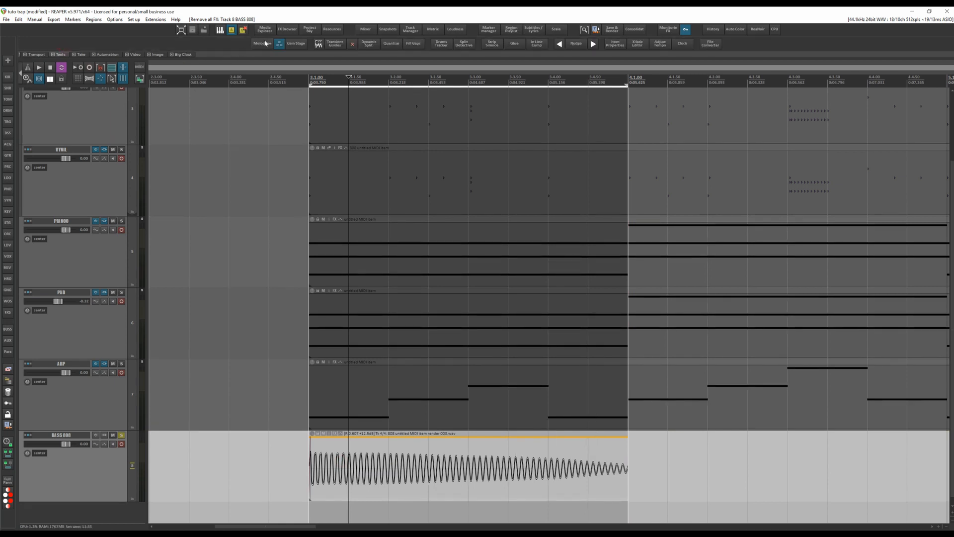
{"action": "left_click", "coordinate": [352, 429]}
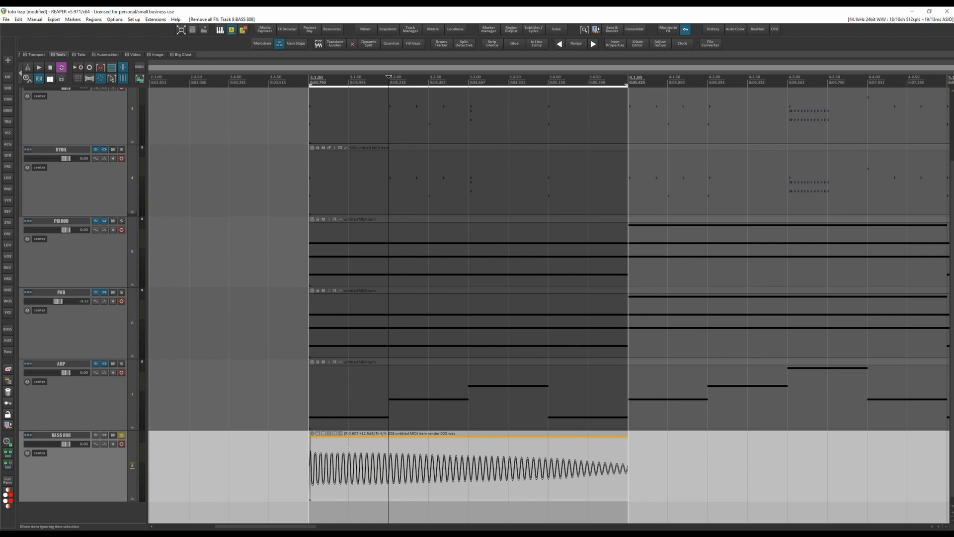
{"action": "left_click", "coordinate": [328, 434]}
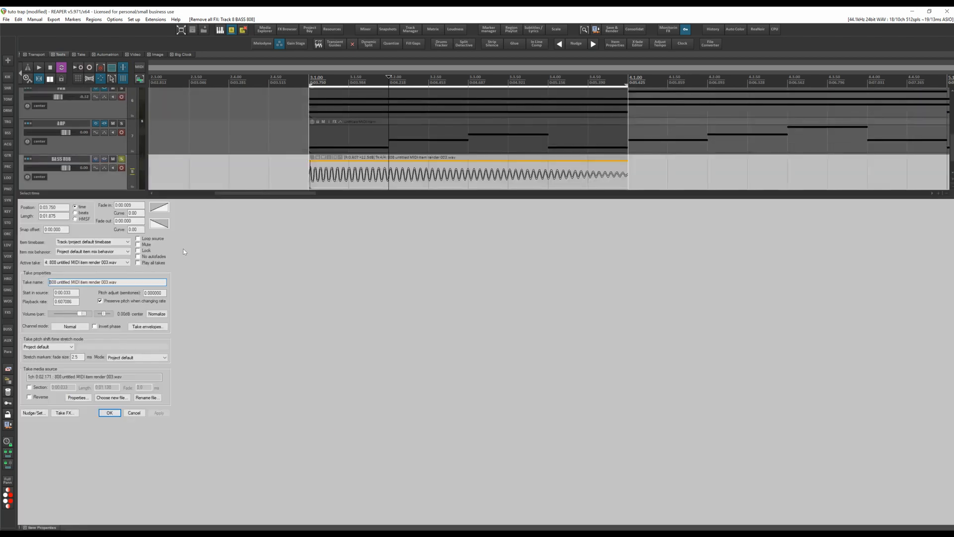
{"action": "left_click", "coordinate": [110, 412]}
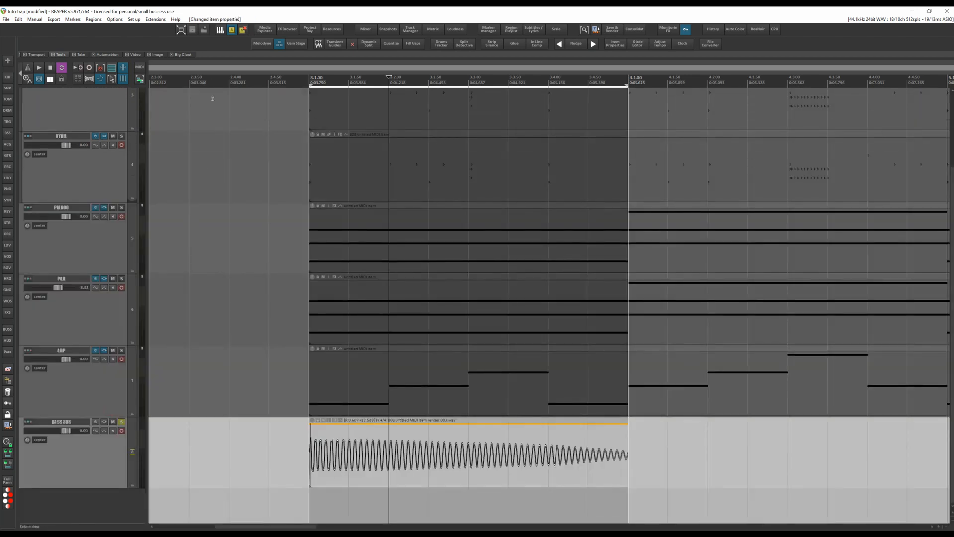
{"action": "left_click", "coordinate": [255, 44]}
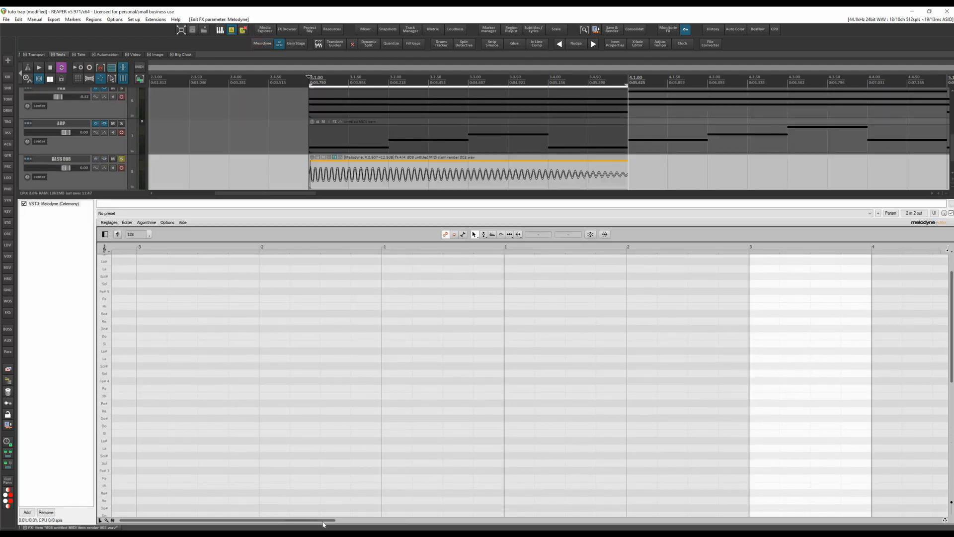
Locate the bass note in Melodyne's editor and select it with the pitch tool
{"action": "left_click_drag", "start_coordinate": [323, 522], "coordinate": [440, 524]}
{"action": "scroll", "coordinate": [367, 435], "scroll_direction": "down", "scroll_amount": 7}
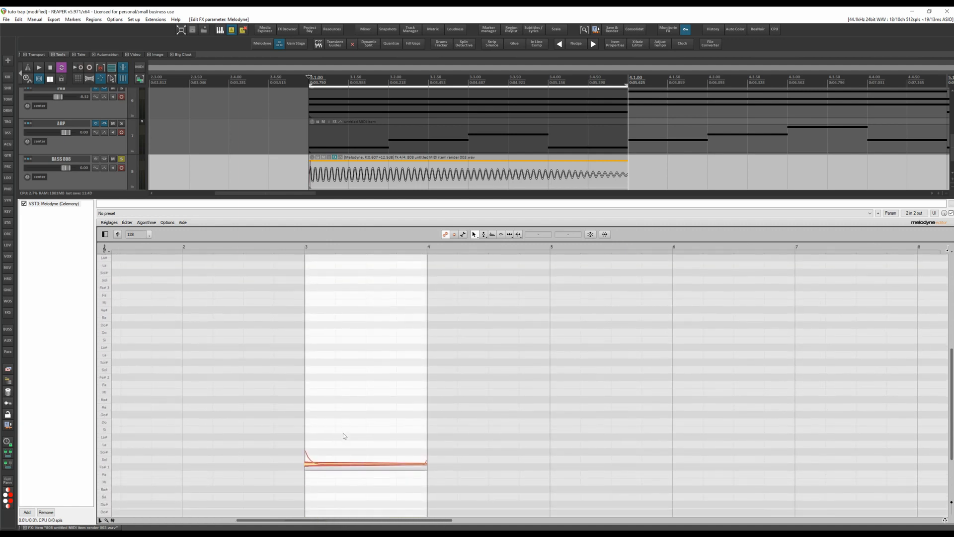
{"action": "scroll", "coordinate": [343, 436], "scroll_direction": "down", "scroll_amount": 2}
{"action": "scroll", "coordinate": [323, 393], "scroll_direction": "up", "scroll_amount": 5}
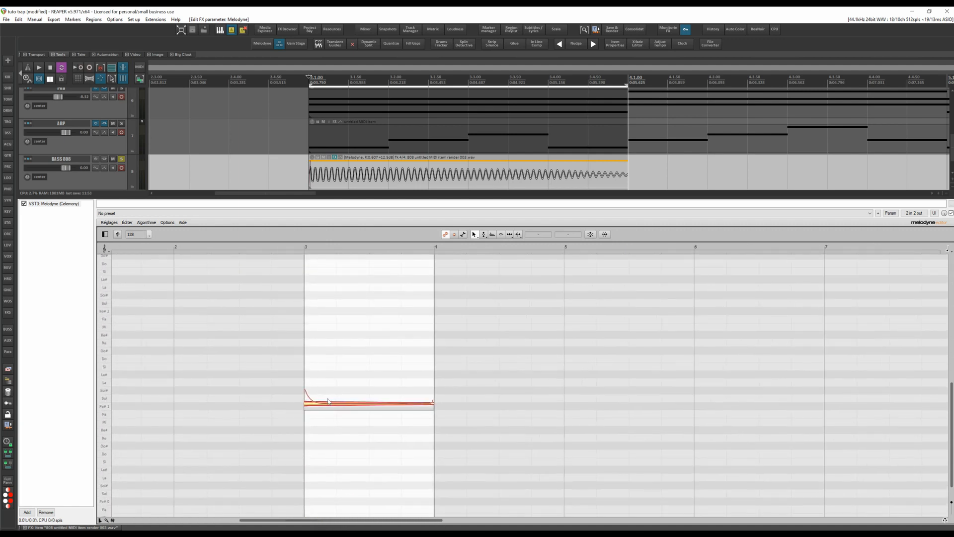
{"action": "right_click", "coordinate": [312, 406]}
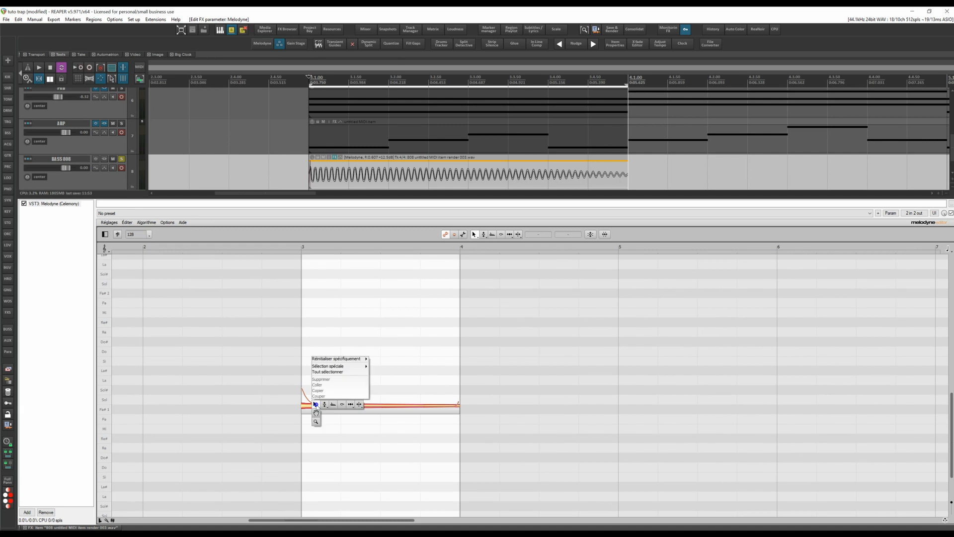
{"action": "left_click", "coordinate": [326, 404]}
{"action": "left_click", "coordinate": [326, 406]}
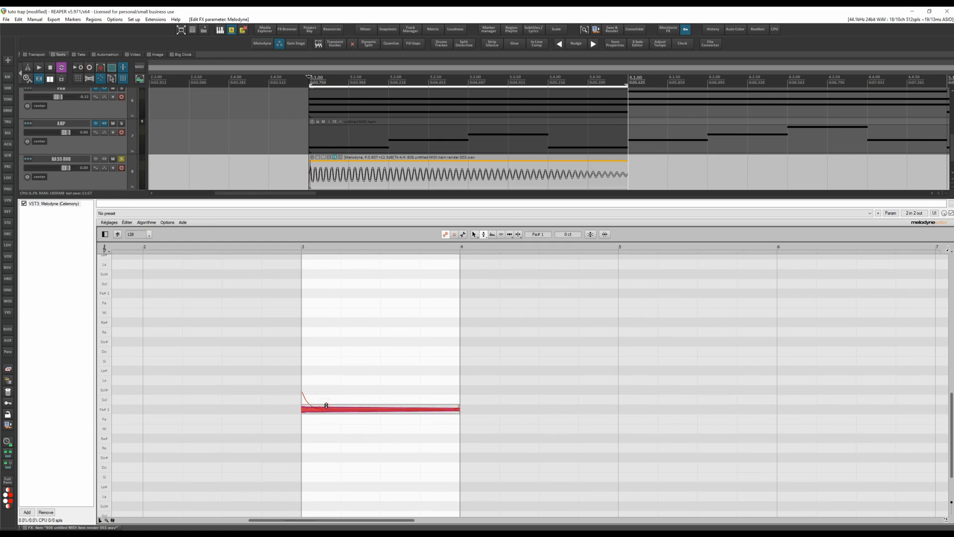
Set the selected bass note's pitch curve variation to 30.0 % in Melodyne and play the result
{"action": "right_click", "coordinate": [318, 402]}
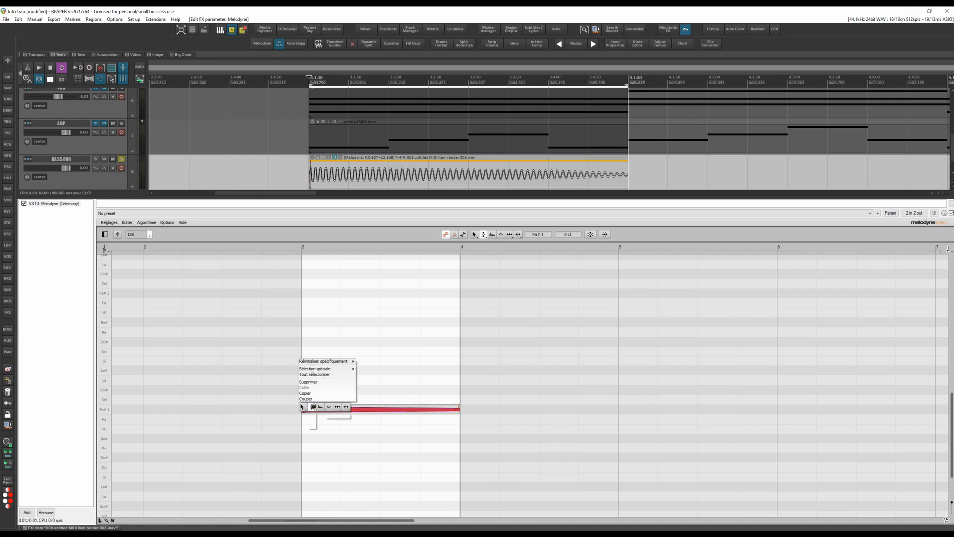
{"action": "left_click", "coordinate": [302, 406]}
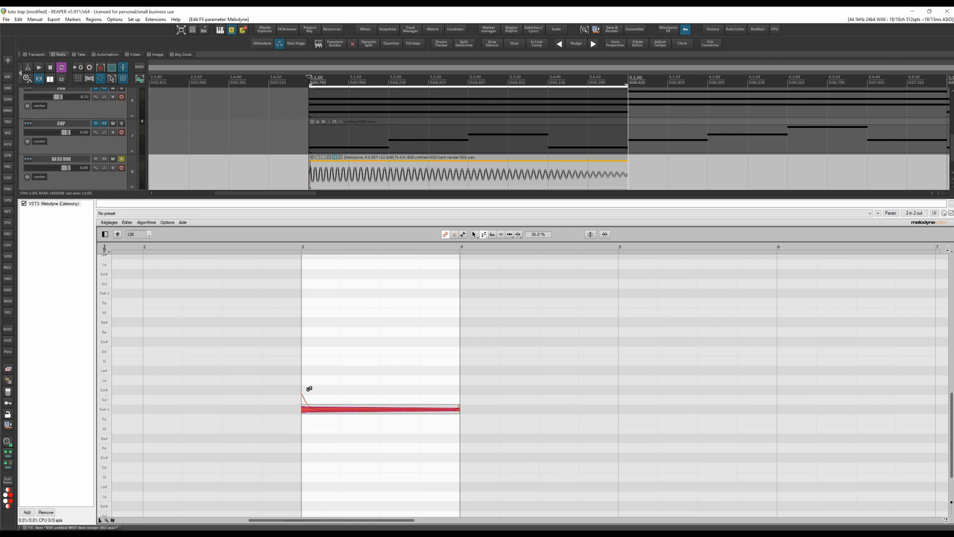
{"action": "key", "text": "space"}
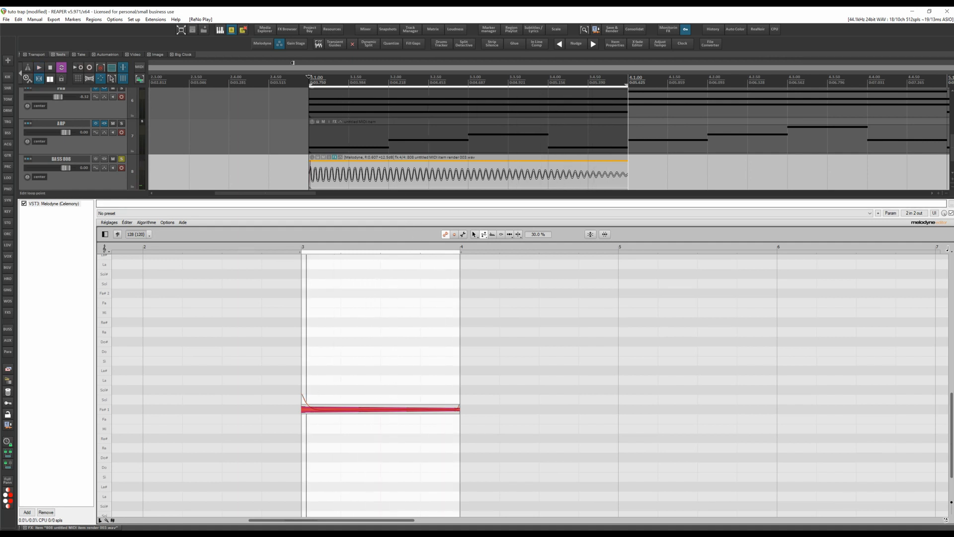
Apply the bass item's effects as a new mono take, reset the item volume, and close the item's Melodyne effect chain
{"action": "right_click", "coordinate": [331, 174]}
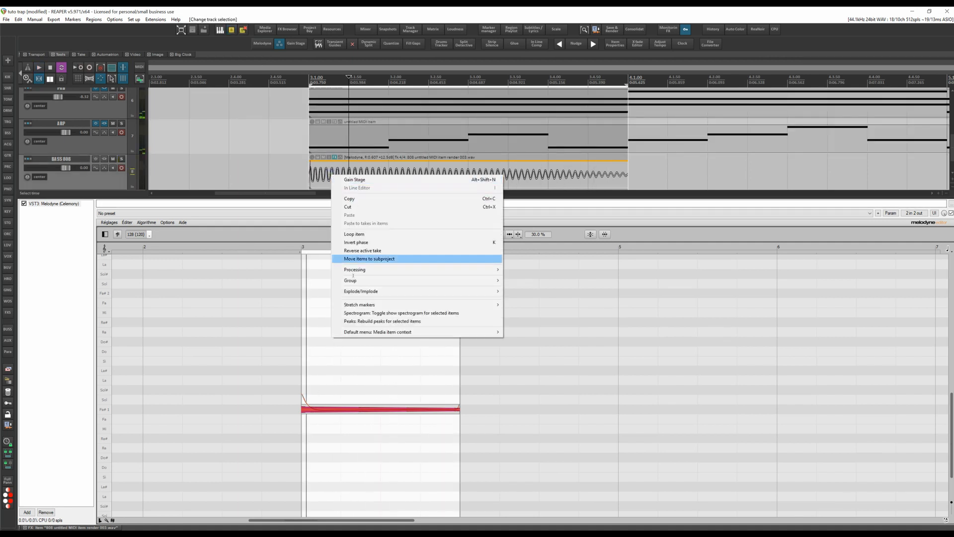
{"action": "mouse_move", "coordinate": [358, 269]}
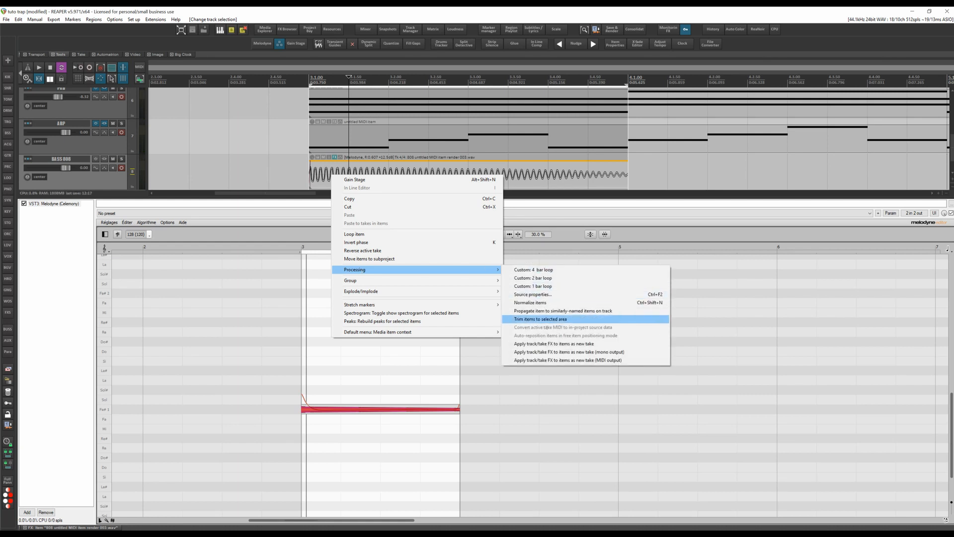
{"action": "left_click", "coordinate": [554, 352]}
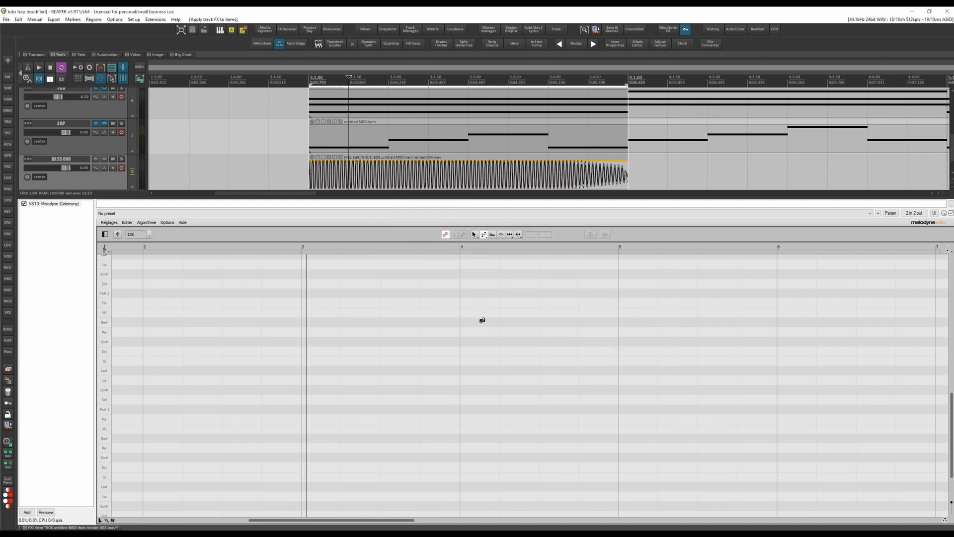
{"action": "double_click", "coordinate": [322, 161]}
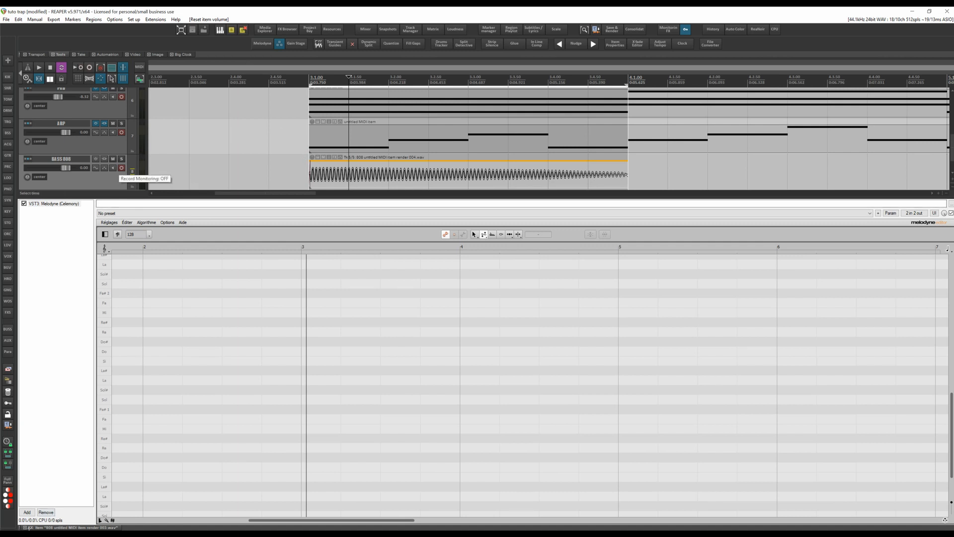
{"action": "left_click", "coordinate": [25, 528]}
{"action": "scroll", "coordinate": [322, 237], "scroll_direction": "down", "scroll_amount": 2}
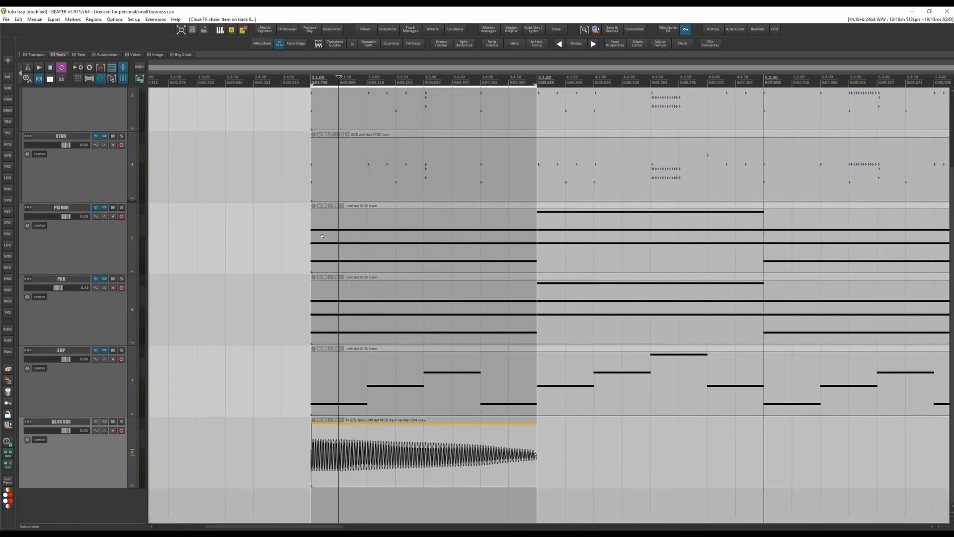
Rename the bass item's active take FA# in its item properties
{"action": "left_click", "coordinate": [314, 78]}
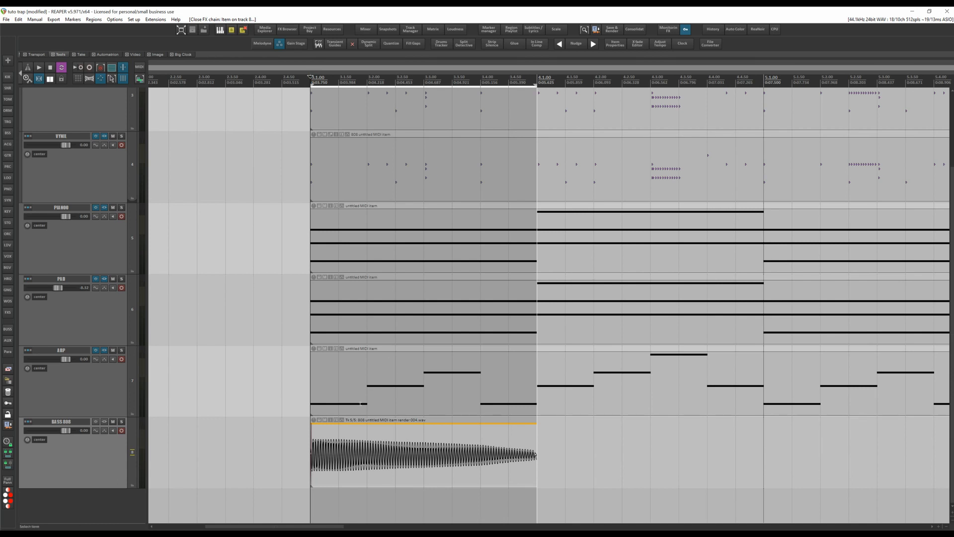
{"action": "key", "text": "F2"}
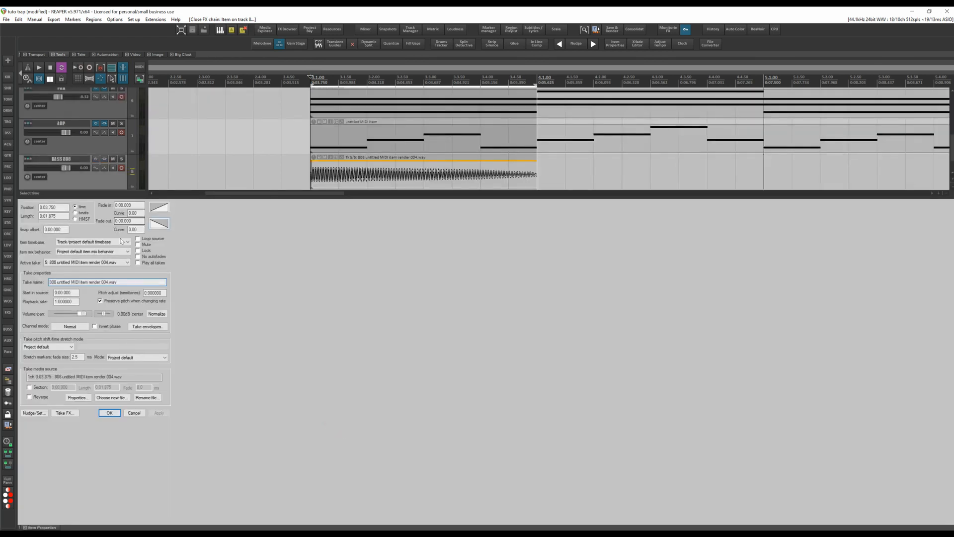
{"action": "double_click", "coordinate": [120, 282]}
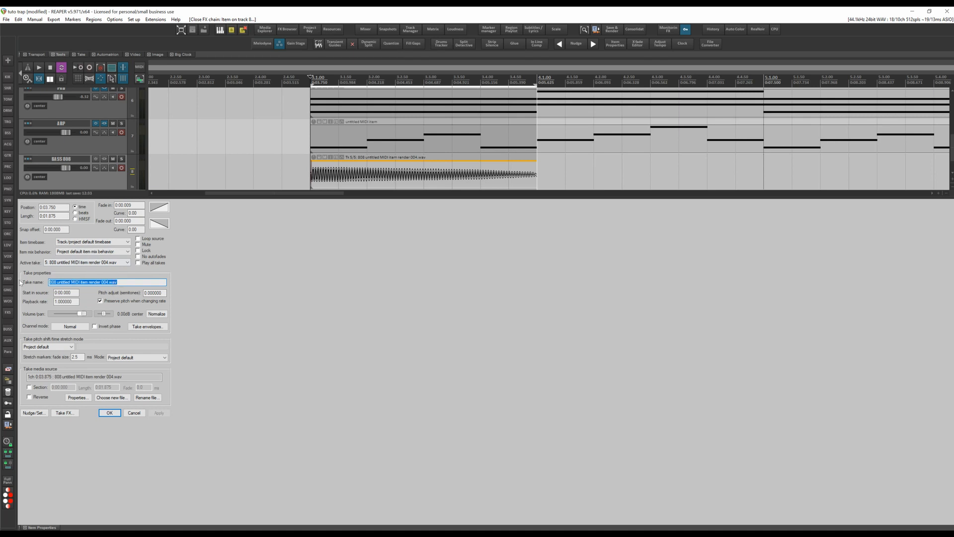
{"action": "type", "text": "FA#"}
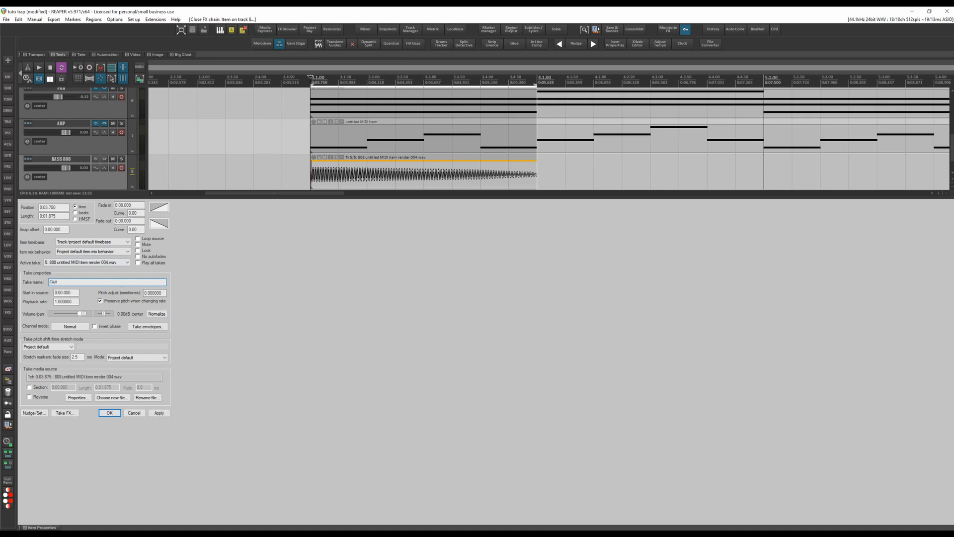
{"action": "key", "text": "Return"}
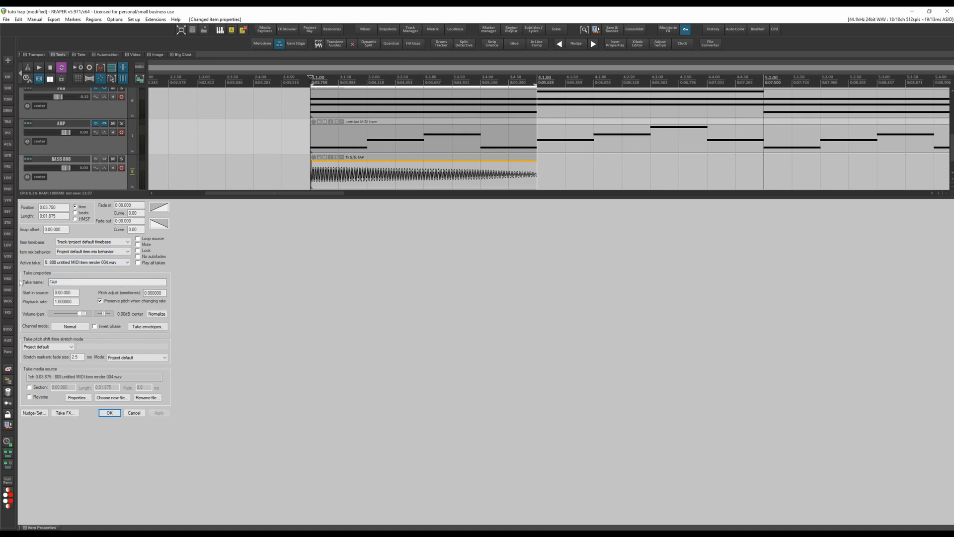
{"action": "left_click", "coordinate": [109, 413]}
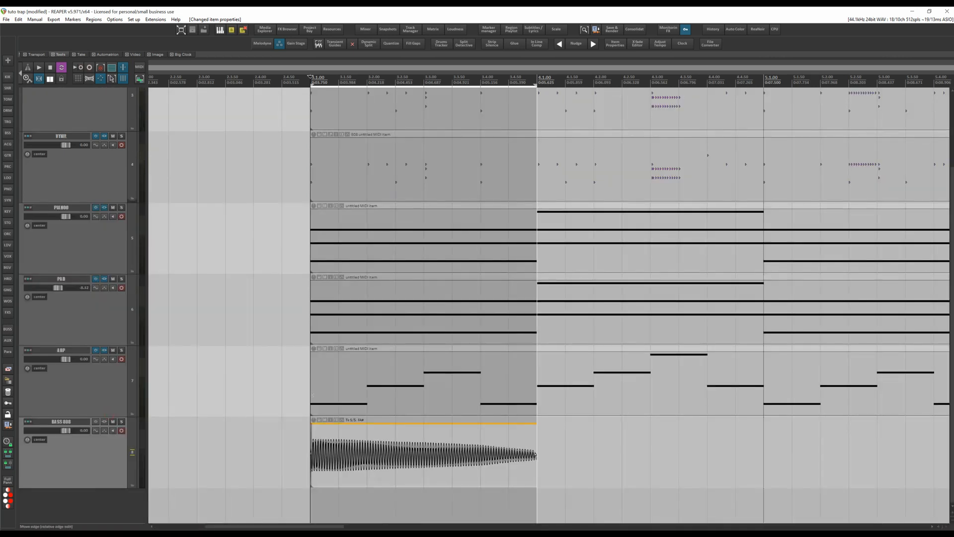
Transpose the bass item by -2 semitones and play it together with the other tracks
{"action": "scroll", "coordinate": [395, 195], "scroll_direction": "down", "scroll_amount": 2}
{"action": "scroll", "coordinate": [380, 191], "scroll_direction": "up", "scroll_amount": 3}
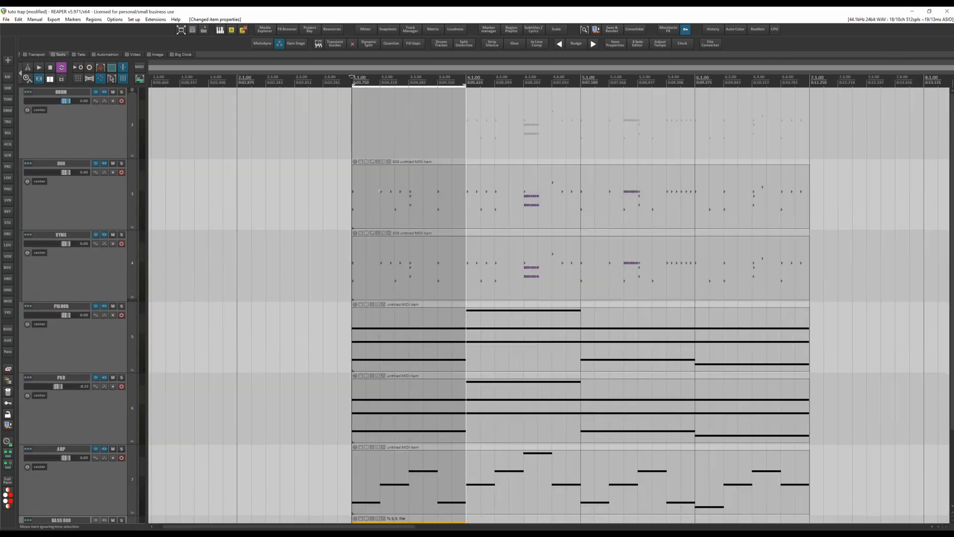
{"action": "scroll", "coordinate": [369, 176], "scroll_direction": "down", "scroll_amount": 2}
{"action": "left_click", "coordinate": [382, 454]}
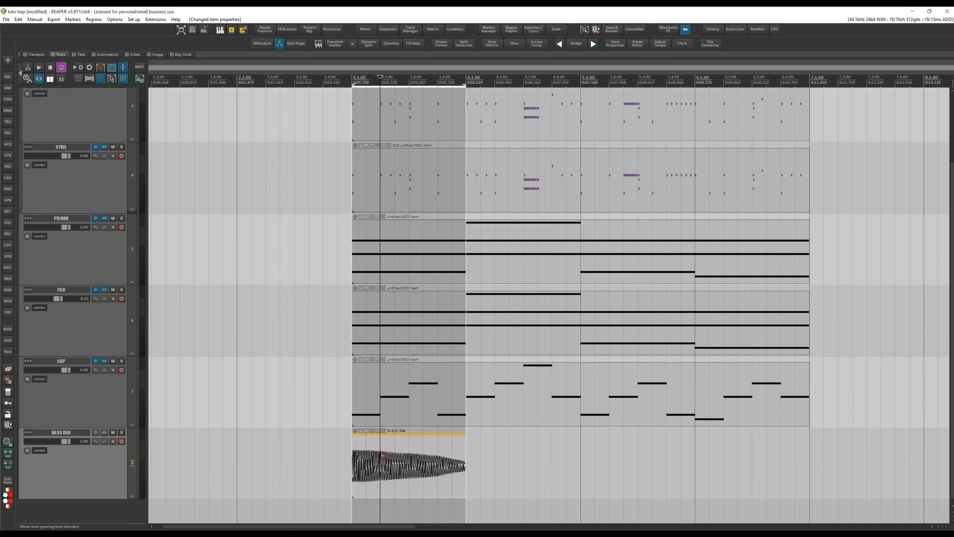
{"action": "mouse_move", "coordinate": [380, 445]}
{"action": "left_mouse_down"}
{"action": "mouse_move", "coordinate": [382, 460]}
{"action": "mouse_move", "coordinate": [381, 439]}
{"action": "left_mouse_up"}
{"action": "key", "text": "space"}
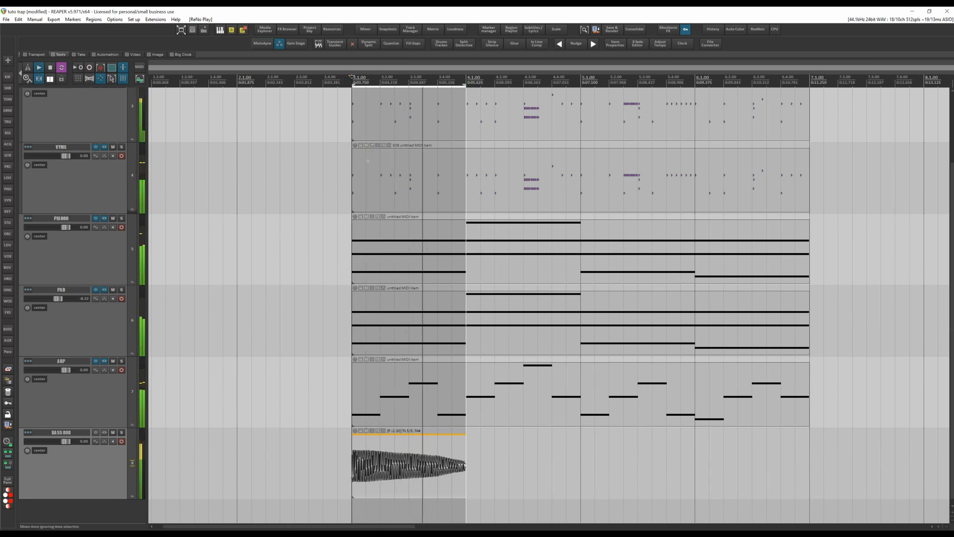
{"action": "key", "text": "space"}
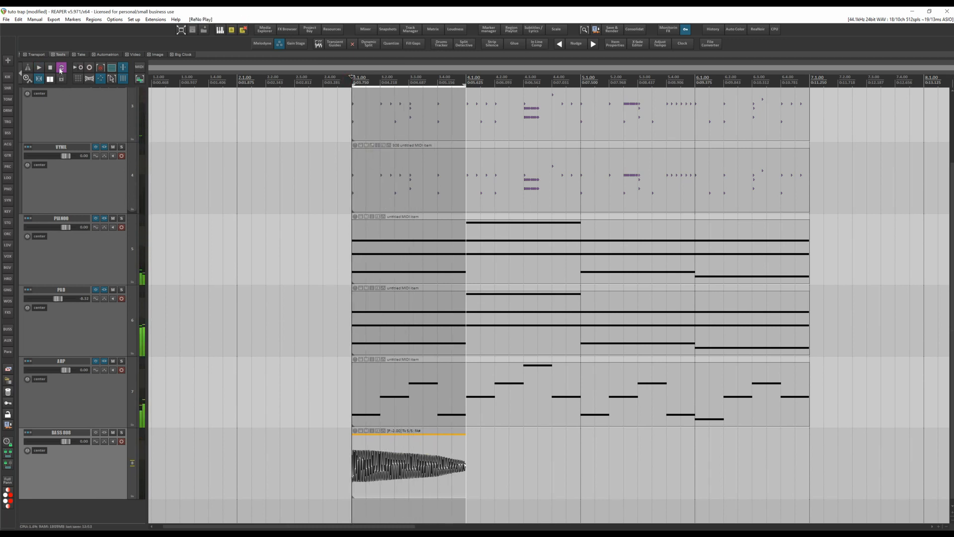
With repeat off, extend the time selection to 7.1.00 and copy the bass item to 4.1.00 and 5.1.00
{"action": "left_click_drag", "start_coordinate": [372, 78], "coordinate": [810, 82]}
{"action": "key", "text": "space"}
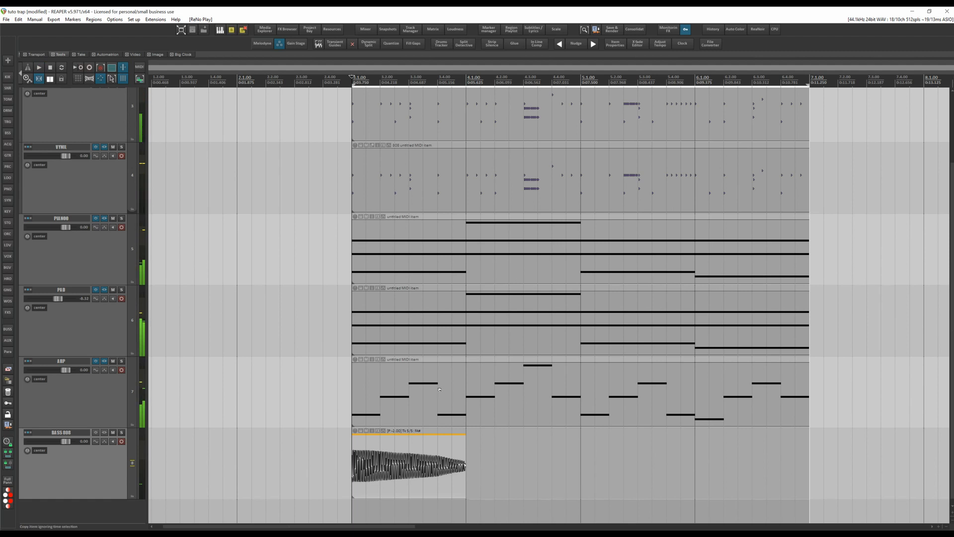
{"action": "scroll", "coordinate": [434, 455], "scroll_direction": "up", "scroll_amount": 1}
{"action": "scroll", "coordinate": [432, 457], "scroll_direction": "down", "scroll_amount": 1}
{"action": "left_click", "coordinate": [390, 458]}
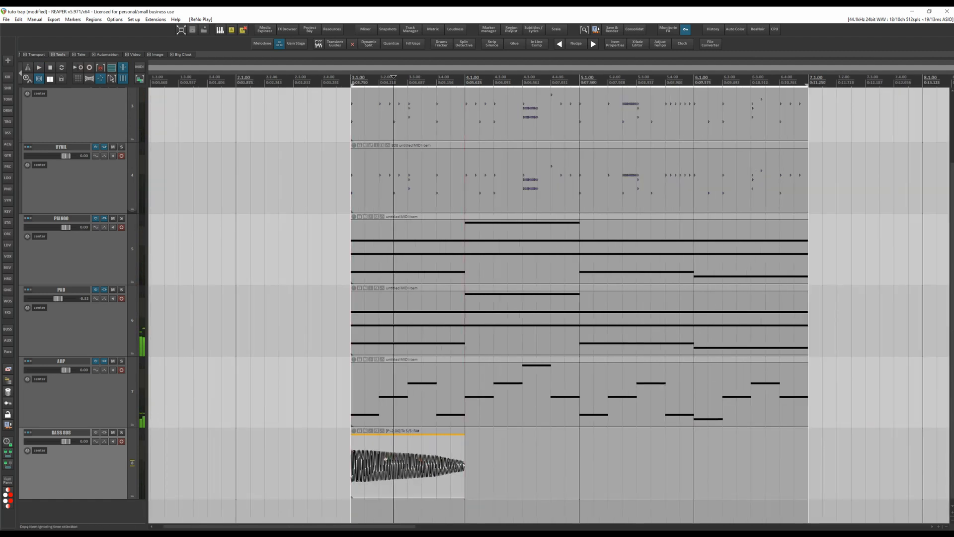
{"action": "left_click_drag", "start_coordinate": [386, 458], "coordinate": [616, 455], "text": "ctrl"}
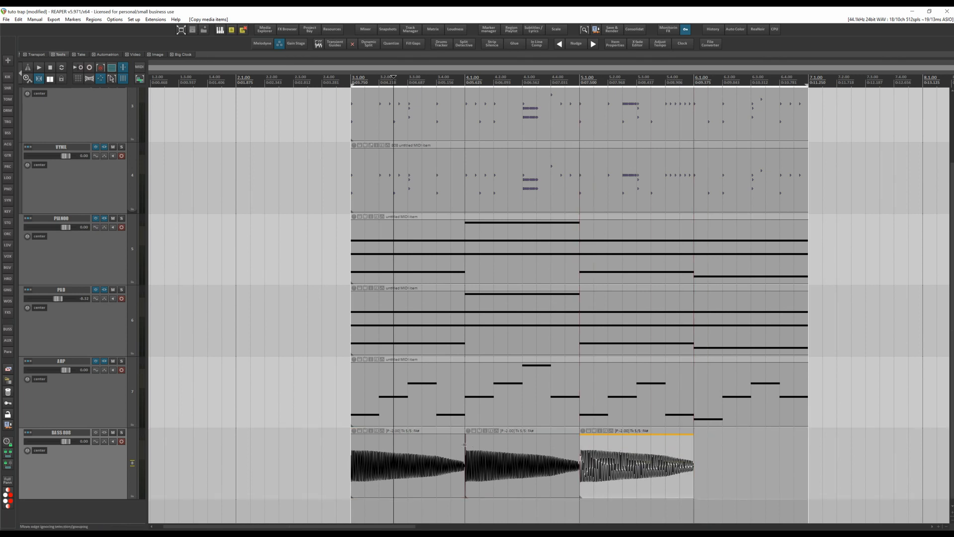
Insert a note at 4.1.00 between the E3 and Ab3 rows in the piano MIDI item, and close the MIDI editor
{"action": "scroll", "coordinate": [450, 443], "scroll_direction": "up", "scroll_amount": 2}
{"action": "double_click", "coordinate": [504, 255]}
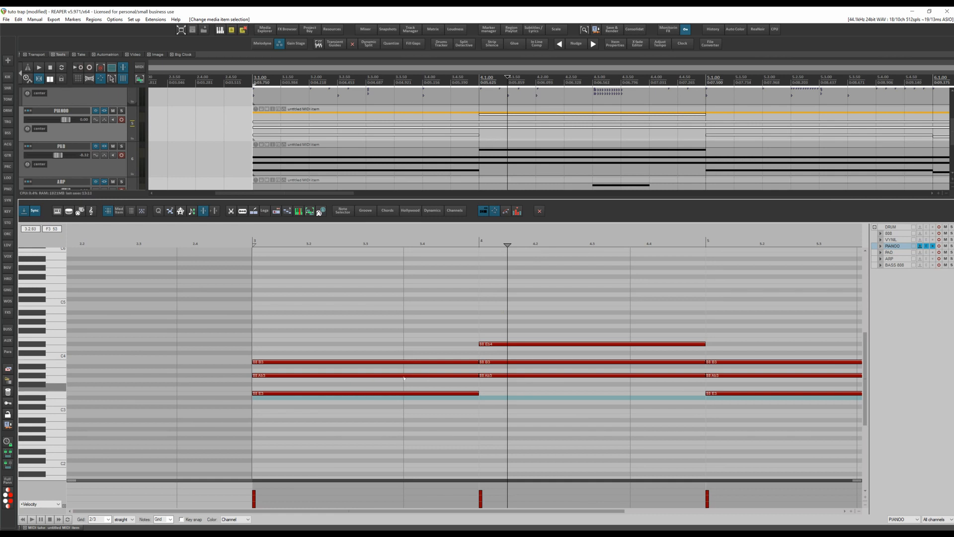
{"action": "left_click", "coordinate": [481, 383]}
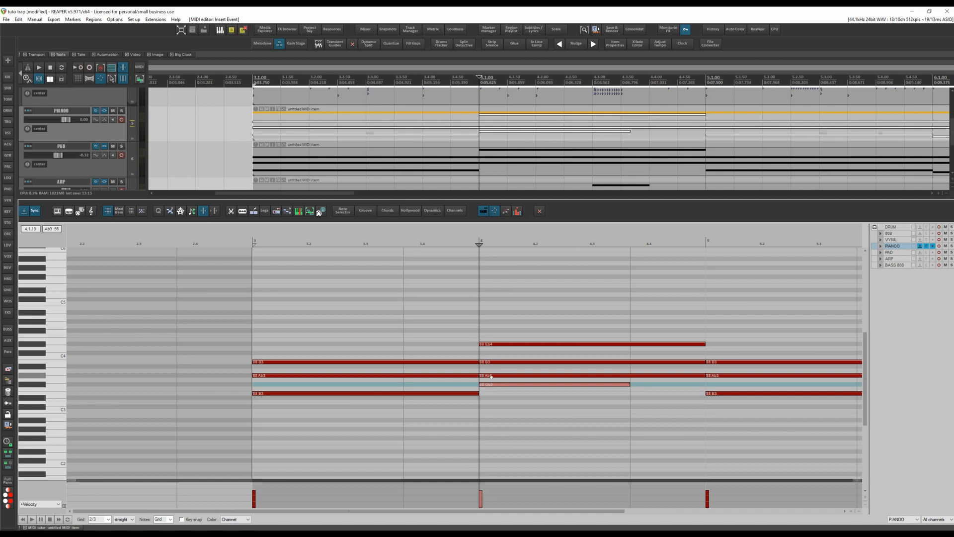
{"action": "left_click", "coordinate": [538, 212]}
Set the pitch of the bass item at 4.1.00 to +2 semitones and play the arrangement
{"action": "scroll", "coordinate": [467, 348], "scroll_direction": "down", "scroll_amount": 4}
{"action": "left_click", "coordinate": [430, 444]}
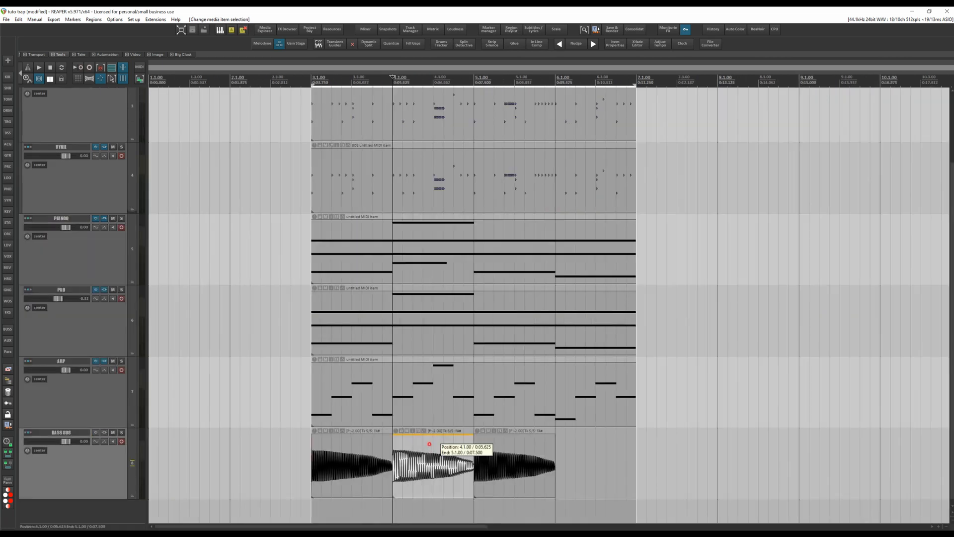
{"action": "left_click_drag", "start_coordinate": [407, 443], "coordinate": [396, 382]}
{"action": "key", "text": "space"}
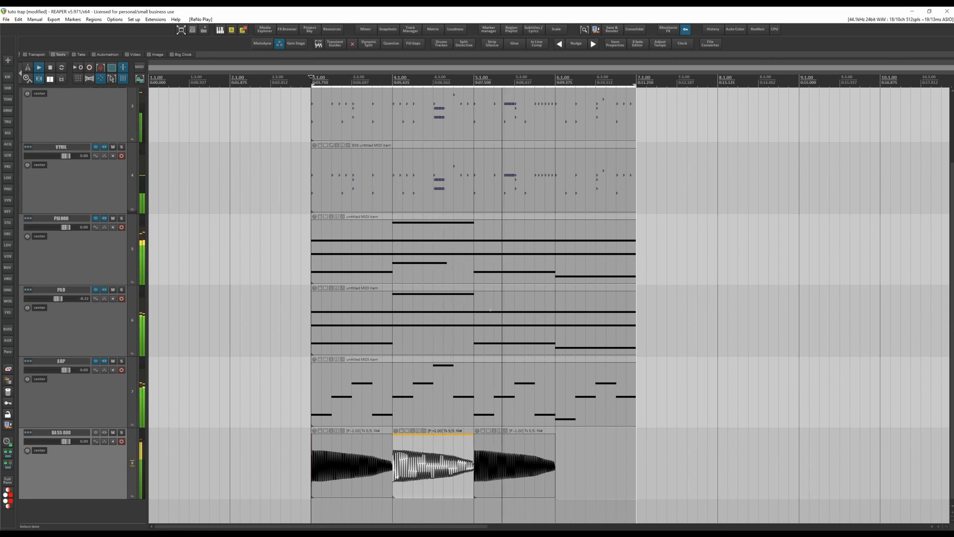
Copy the bass item from 5.1.00 to 6.1.00, set the copy's pitch to -3 semitones, and play the result
{"action": "left_click", "coordinate": [515, 459]}
{"action": "scroll", "coordinate": [515, 458], "scroll_direction": "up", "scroll_amount": 2}
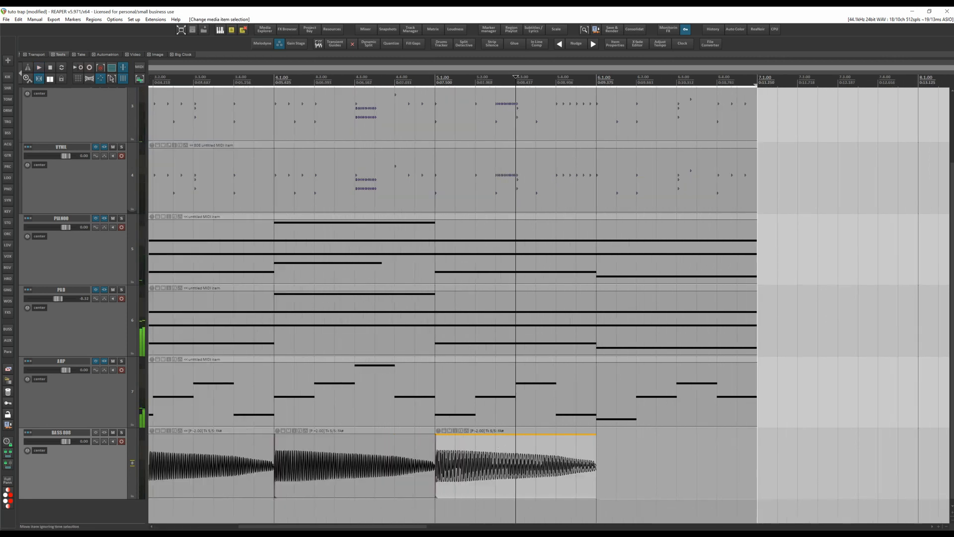
{"action": "scroll", "coordinate": [470, 451], "scroll_direction": "down", "scroll_amount": 2}
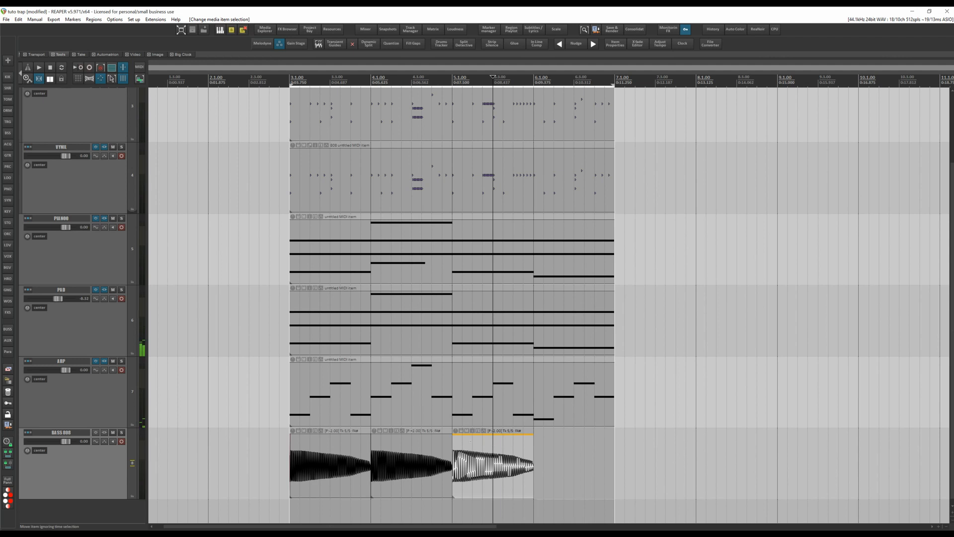
{"action": "left_click_drag", "start_coordinate": [470, 441], "coordinate": [554, 449]}
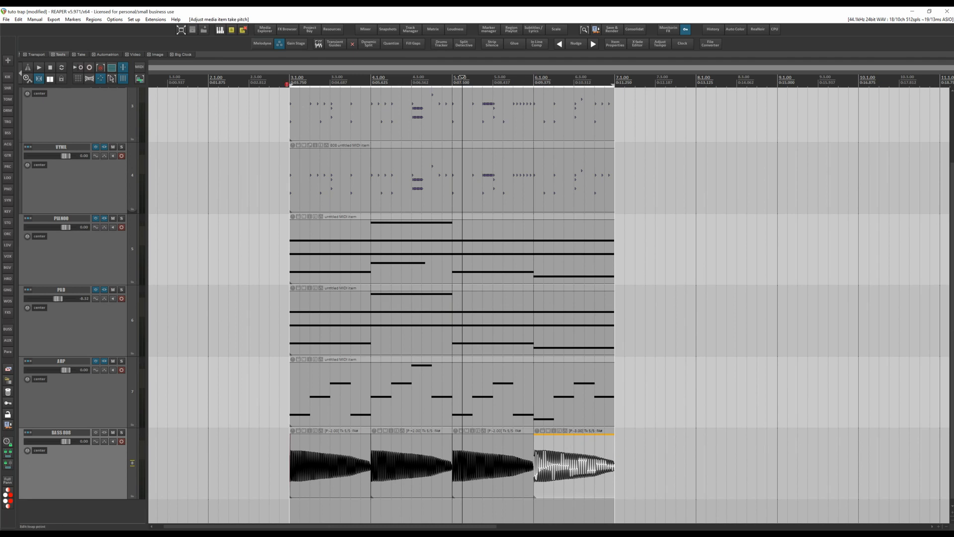
{"action": "key", "text": "space"}
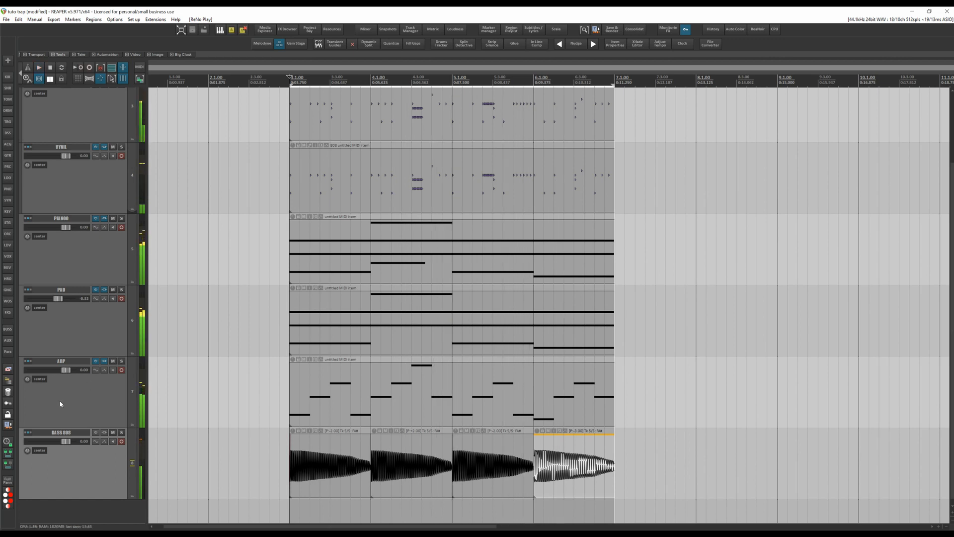
Solo the BASS 808 track and examine its frequency spectrum in SPAN from the monitoring effects during playback
{"action": "left_click", "coordinate": [122, 432]}
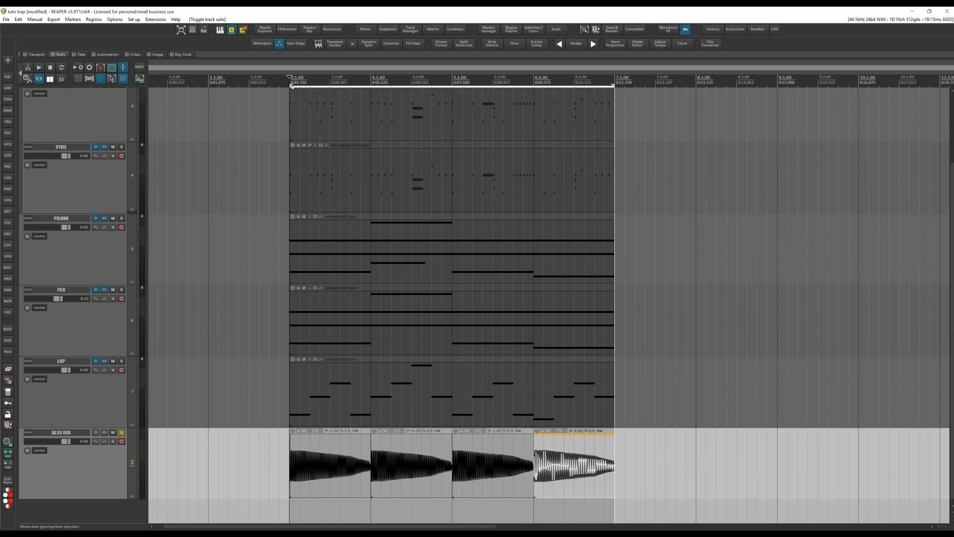
{"action": "key", "text": "space"}
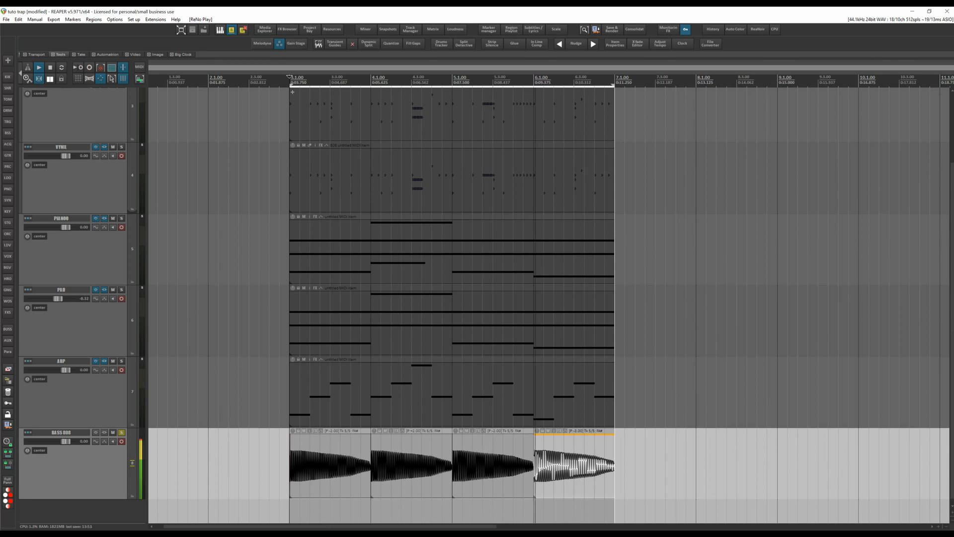
{"action": "left_click", "coordinate": [667, 31]}
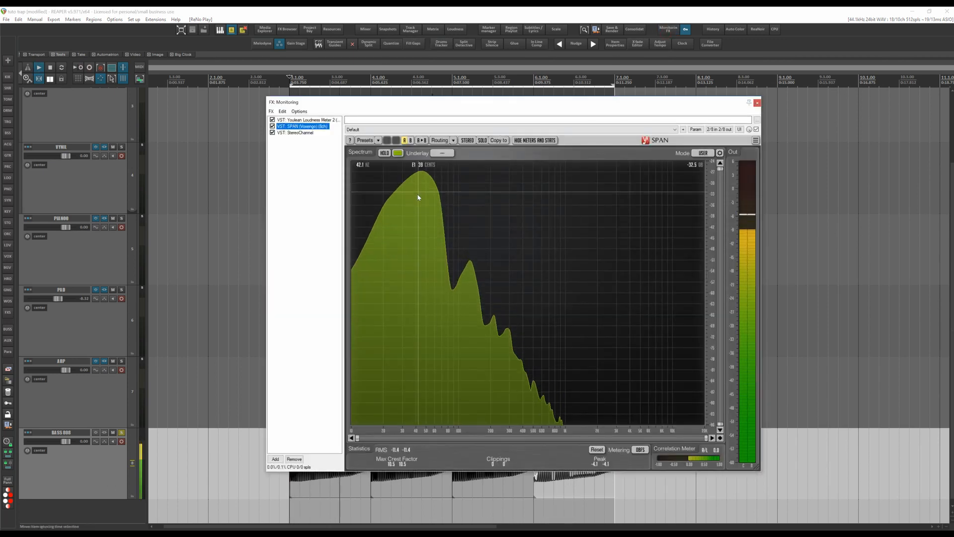
{"action": "left_click", "coordinate": [757, 103]}
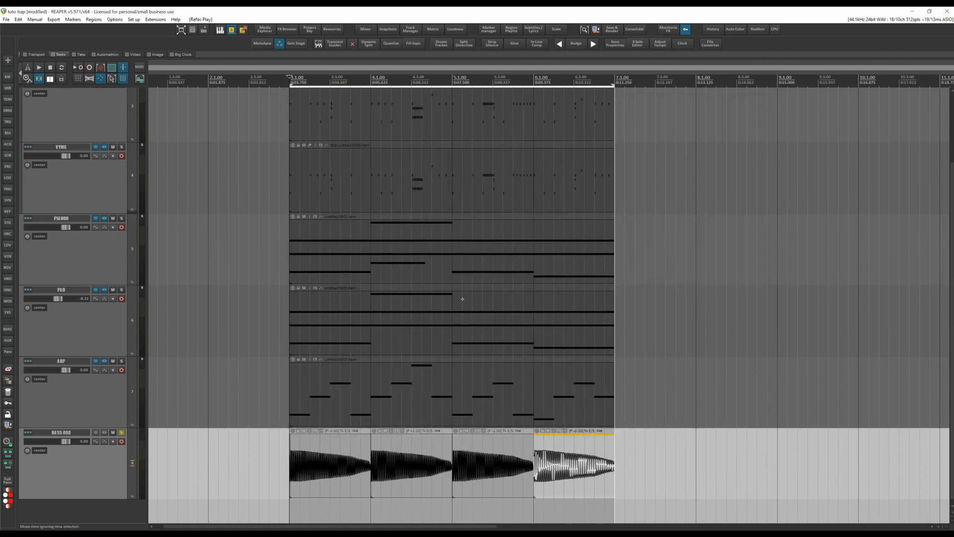
Add the HyBrit (LePou plugins) amp simulator to the BASS 808 track and audition the soloed bass through it
{"action": "right_click", "coordinate": [107, 433]}
{"action": "mouse_move", "coordinate": [137, 301]}
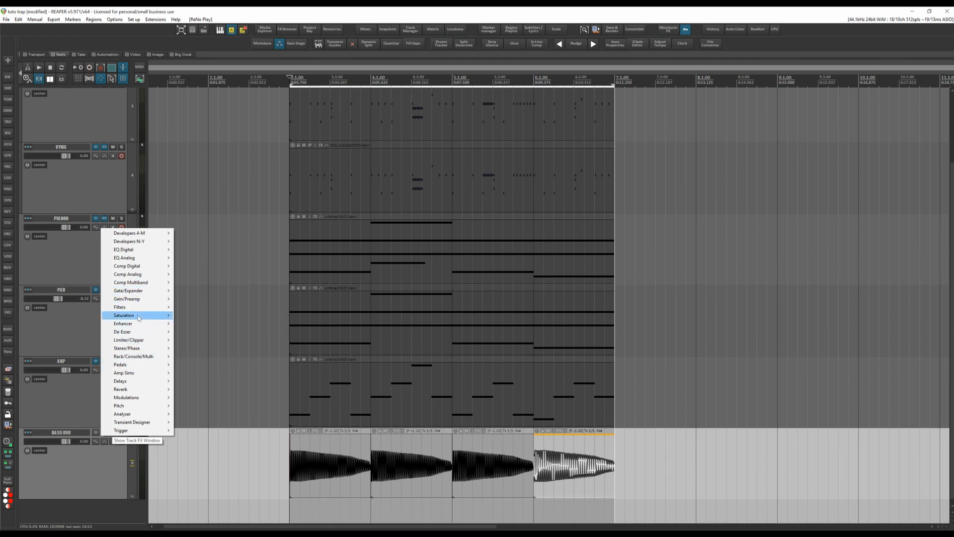
{"action": "mouse_move", "coordinate": [136, 373]}
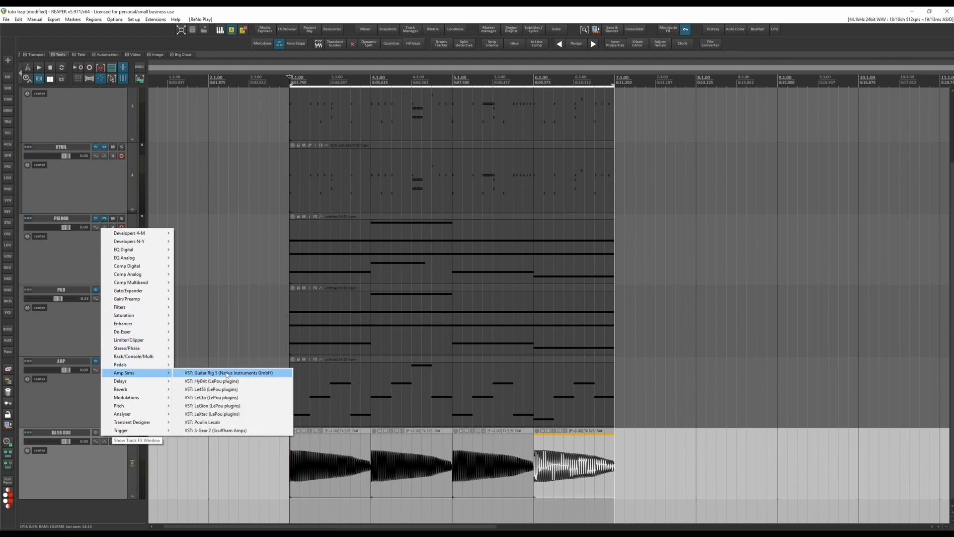
{"action": "left_click", "coordinate": [211, 381]}
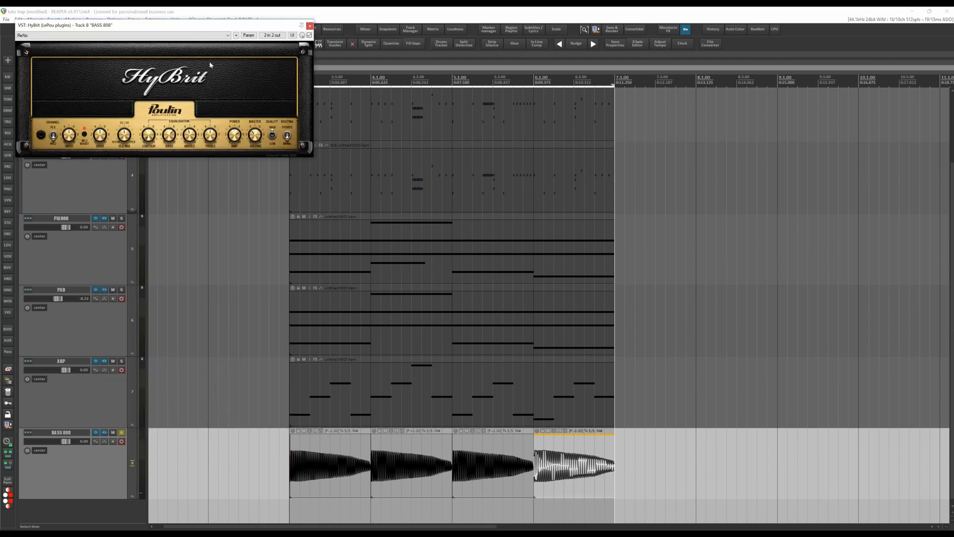
{"action": "left_click_drag", "start_coordinate": [232, 25], "coordinate": [491, 81]}
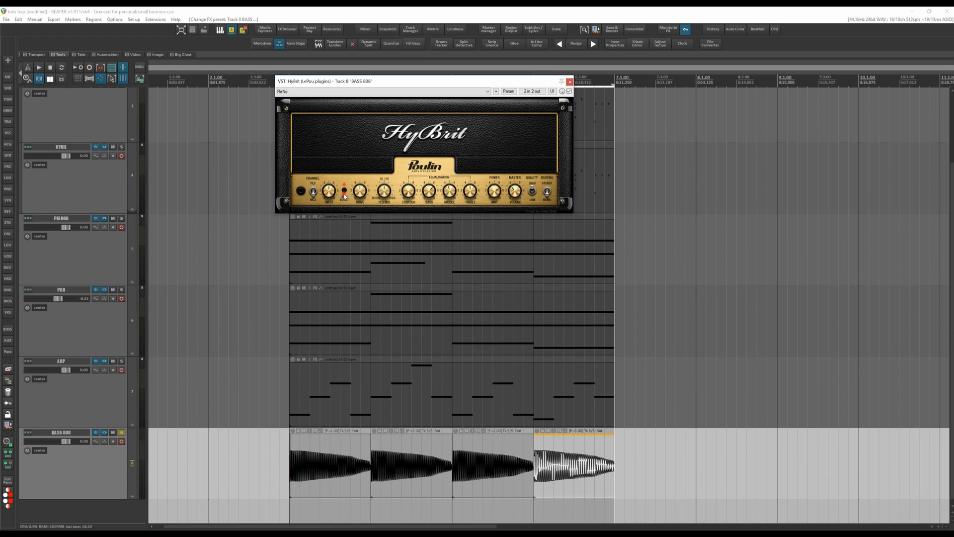
{"action": "key", "text": "space"}
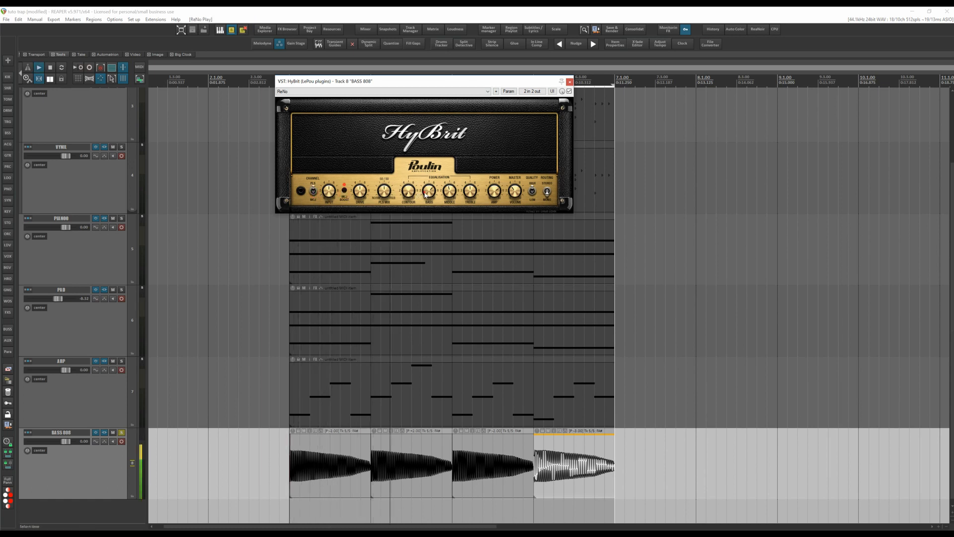
Adjust the HyBrit equalisation on the BASS 808 track and close the plugin window
{"action": "left_click_drag", "start_coordinate": [449, 192], "coordinate": [469, 192]}
{"action": "left_click", "coordinate": [570, 83]}
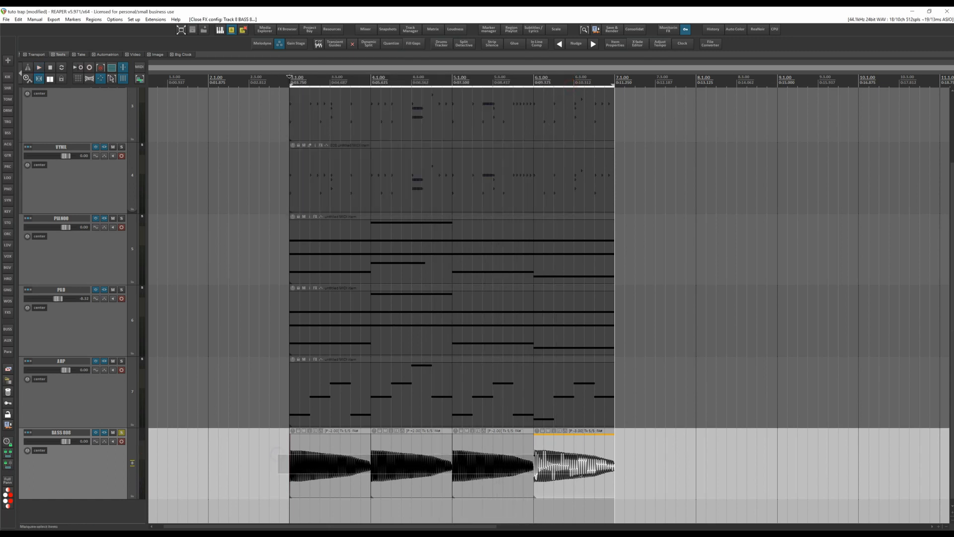
Add short fade-ins to the BASS 808 items to smooth the transitions between the notes
{"action": "left_click", "coordinate": [423, 454]}
{"action": "scroll", "coordinate": [442, 454], "scroll_direction": "up", "scroll_amount": 6}
{"action": "scroll", "coordinate": [441, 454], "scroll_direction": "up", "scroll_amount": 2}
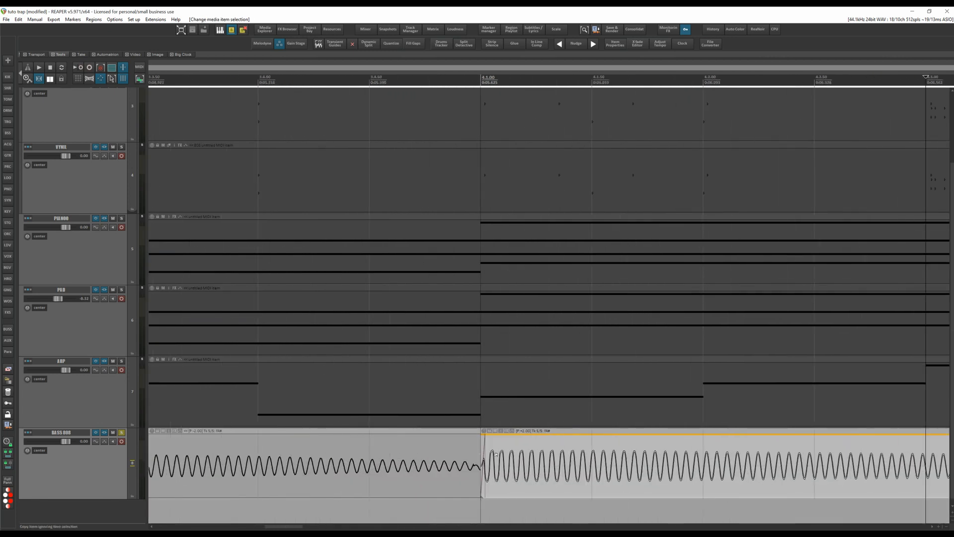
{"action": "left_click_drag", "start_coordinate": [488, 438], "coordinate": [500, 438]}
{"action": "scroll", "coordinate": [462, 462], "scroll_direction": "down", "scroll_amount": 10}
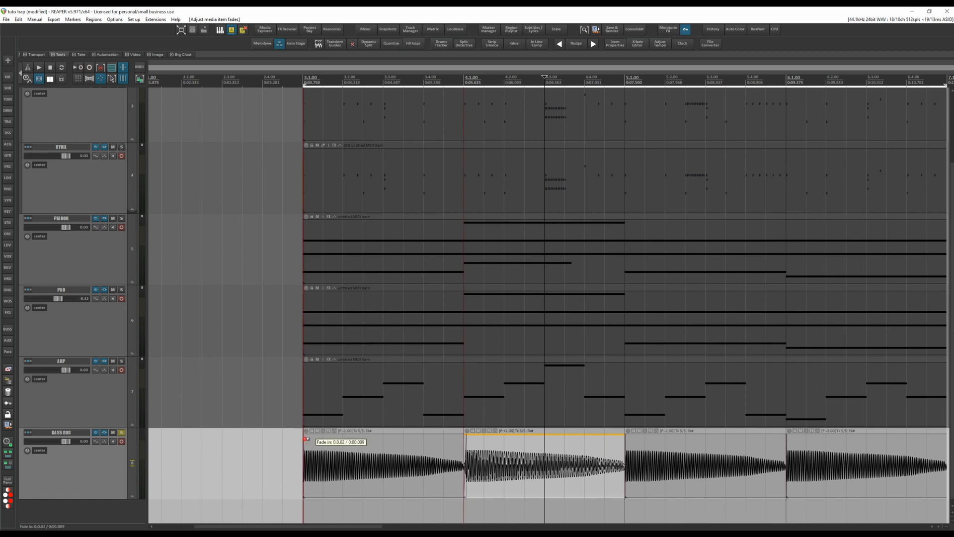
{"action": "left_click_drag", "start_coordinate": [705, 457], "coordinate": [518, 459]}
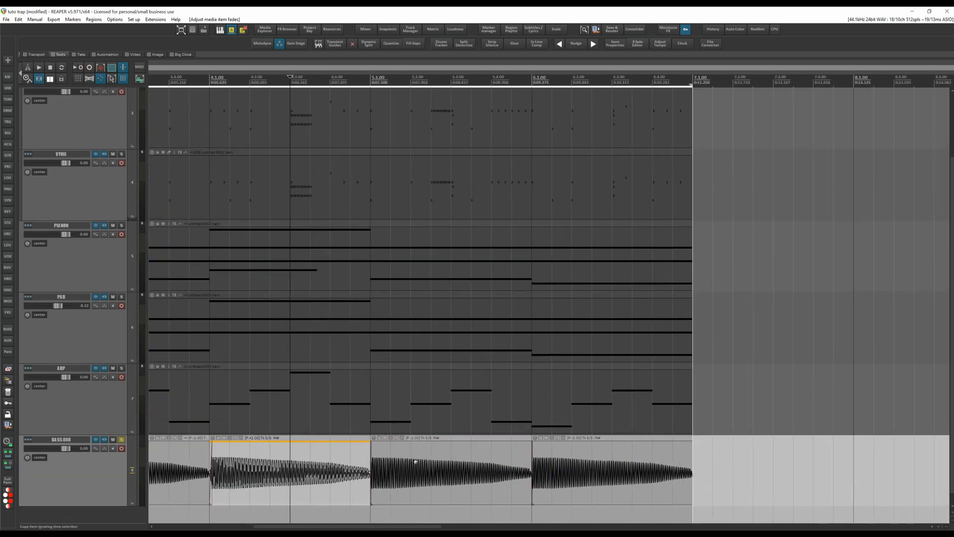
{"action": "scroll", "coordinate": [415, 461], "scroll_direction": "up", "scroll_amount": 5}
{"action": "left_click_drag", "start_coordinate": [351, 447], "coordinate": [354, 447]}
{"action": "left_click_drag", "start_coordinate": [823, 451], "coordinate": [544, 448]}
{"action": "scroll", "coordinate": [465, 420], "scroll_direction": "down", "scroll_amount": 12}
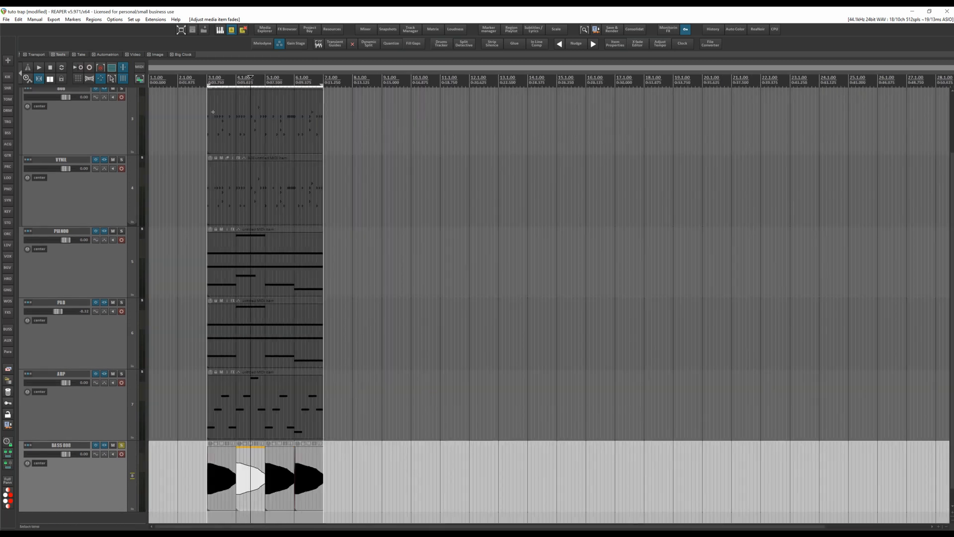
Unsolo the BASS 808 track and play the bass together with the full arrangement
{"action": "key", "text": "space"}
{"action": "left_click", "coordinate": [122, 446]}
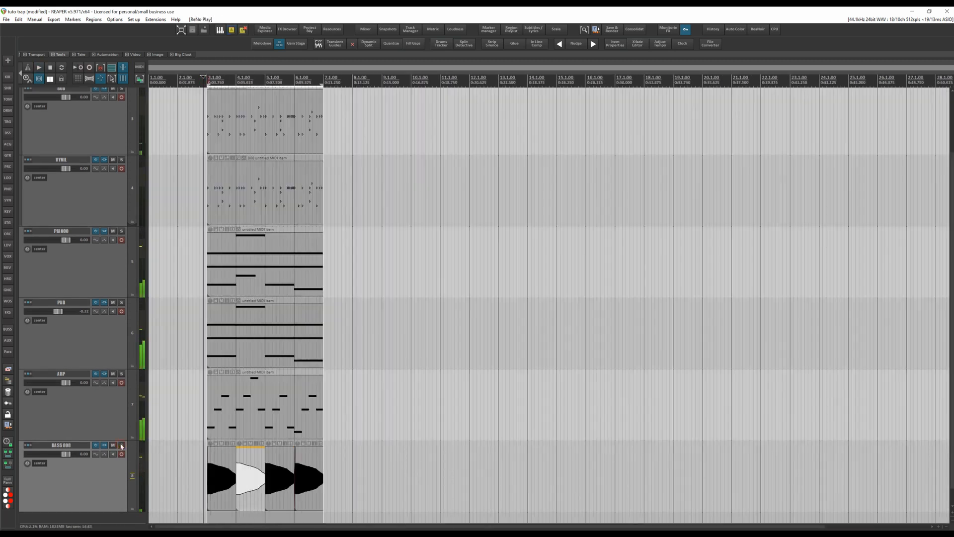
{"action": "scroll", "coordinate": [186, 435], "scroll_direction": "up", "scroll_amount": 5}
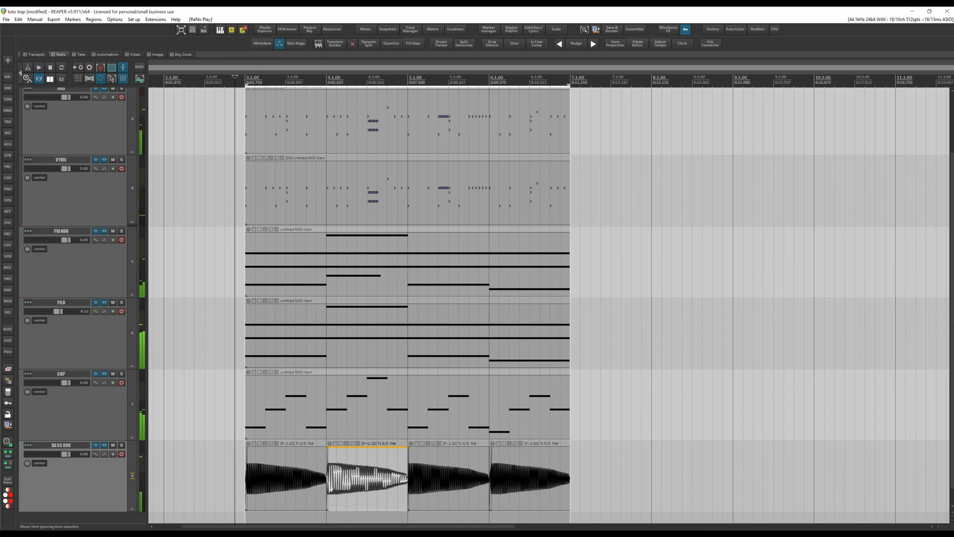
Time-compress the bass item at 3.1.00 to about half a bar
{"action": "scroll", "coordinate": [339, 468], "scroll_direction": "up", "scroll_amount": 3}
{"action": "left_click_drag", "start_coordinate": [340, 468], "coordinate": [516, 404]}
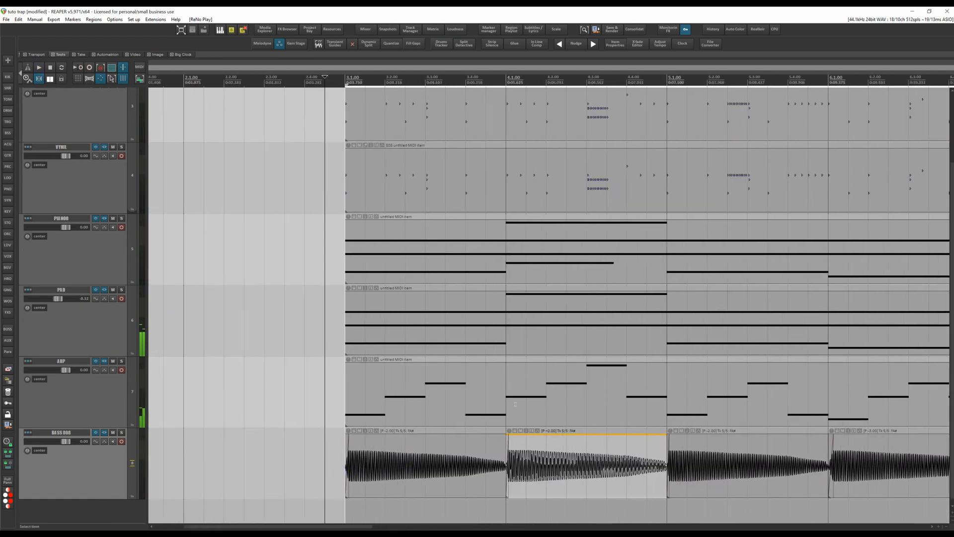
{"action": "left_click", "coordinate": [491, 445]}
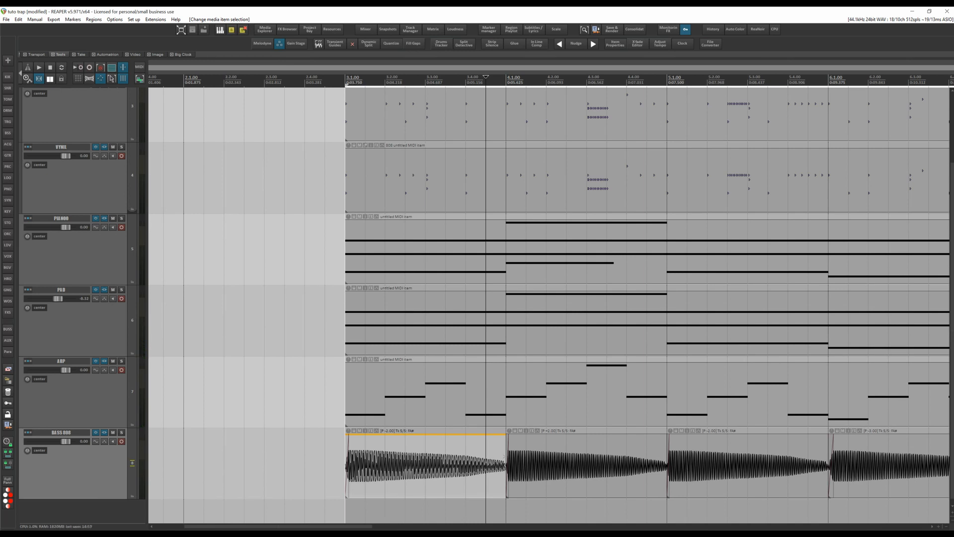
{"action": "scroll", "coordinate": [510, 470], "scroll_direction": "down", "scroll_amount": 2}
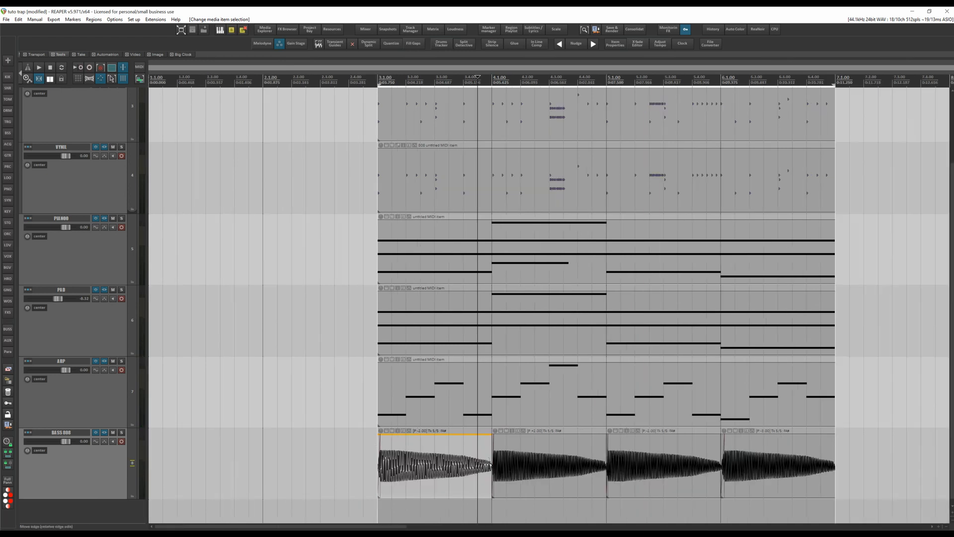
{"action": "left_click_drag", "start_coordinate": [492, 450], "coordinate": [455, 463]}
Time-compress the bass item at 4.1.00 to about half a bar
{"action": "scroll", "coordinate": [439, 448], "scroll_direction": "up", "scroll_amount": 5}
{"action": "scroll", "coordinate": [437, 463], "scroll_direction": "right", "scroll_amount": 5}
{"action": "scroll", "coordinate": [418, 463], "scroll_direction": "down", "scroll_amount": 2}
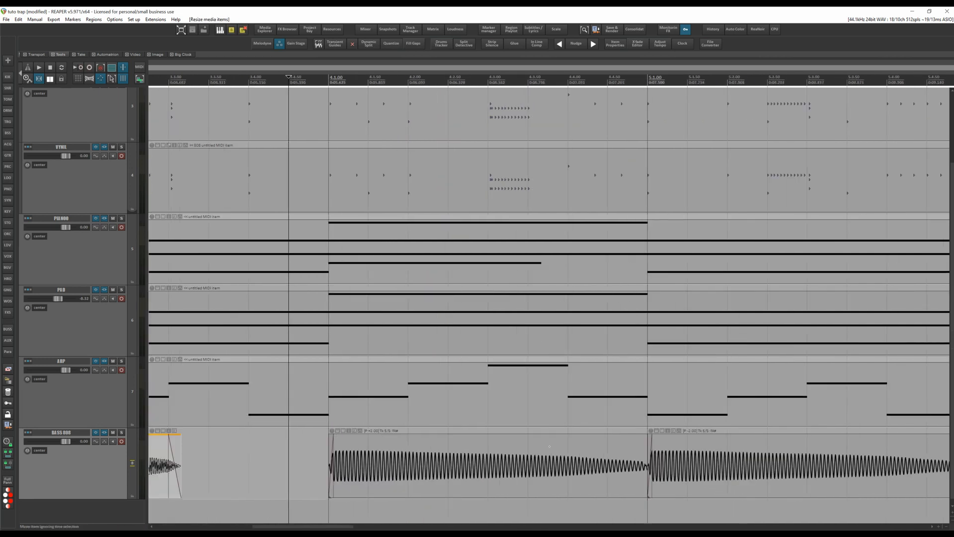
{"action": "left_click", "coordinate": [554, 446]}
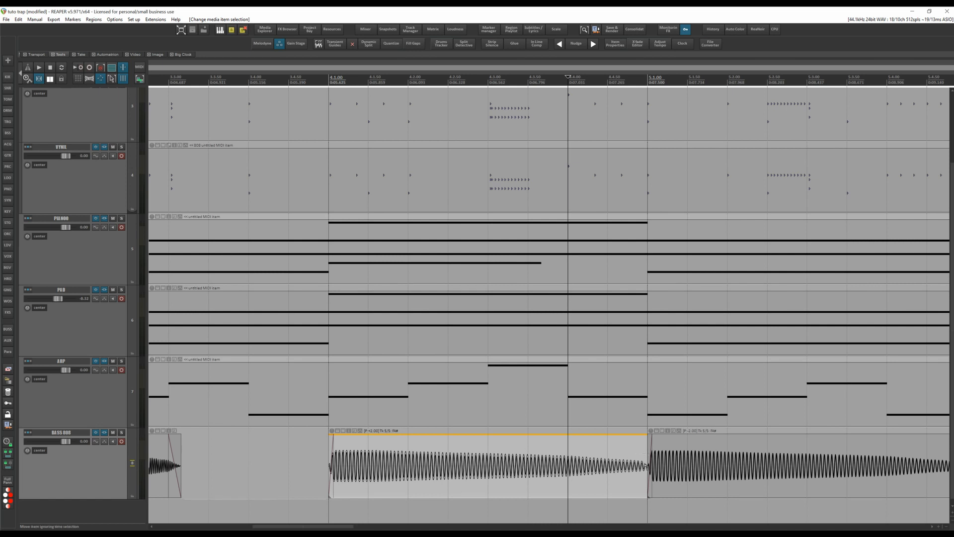
{"action": "left_click_drag", "start_coordinate": [646, 454], "coordinate": [497, 460]}
{"action": "scroll", "coordinate": [731, 467], "scroll_direction": "down", "scroll_amount": 2}
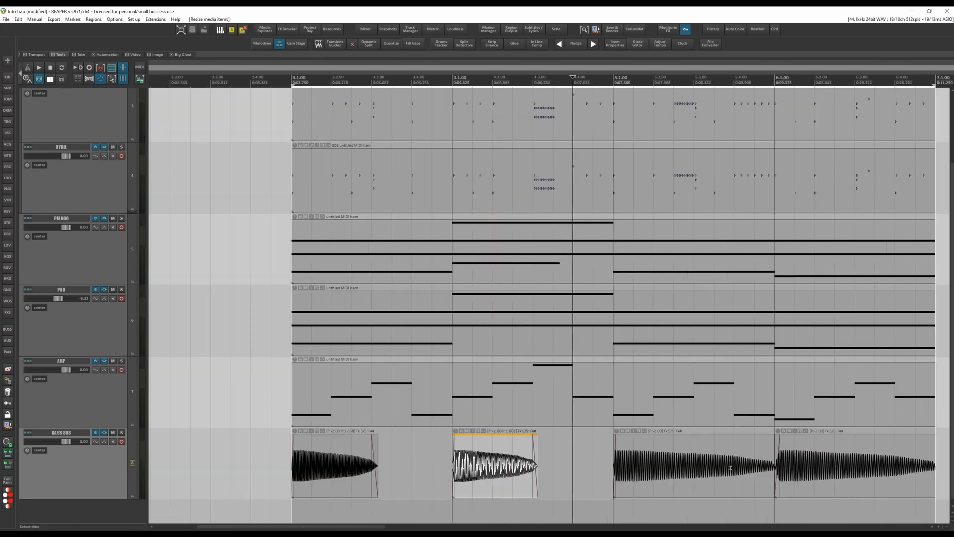
Time-compress the bass items at 5.1.00 and 6.1.00 to about half a bar each, with short fade-outs
{"action": "left_click", "coordinate": [731, 467]}
{"action": "scroll", "coordinate": [731, 467], "scroll_direction": "right", "scroll_amount": 3}
{"action": "left_click_drag", "start_coordinate": [679, 473], "coordinate": [599, 472]}
{"action": "left_click_drag", "start_coordinate": [597, 441], "coordinate": [599, 463]}
{"action": "left_click", "coordinate": [835, 460]}
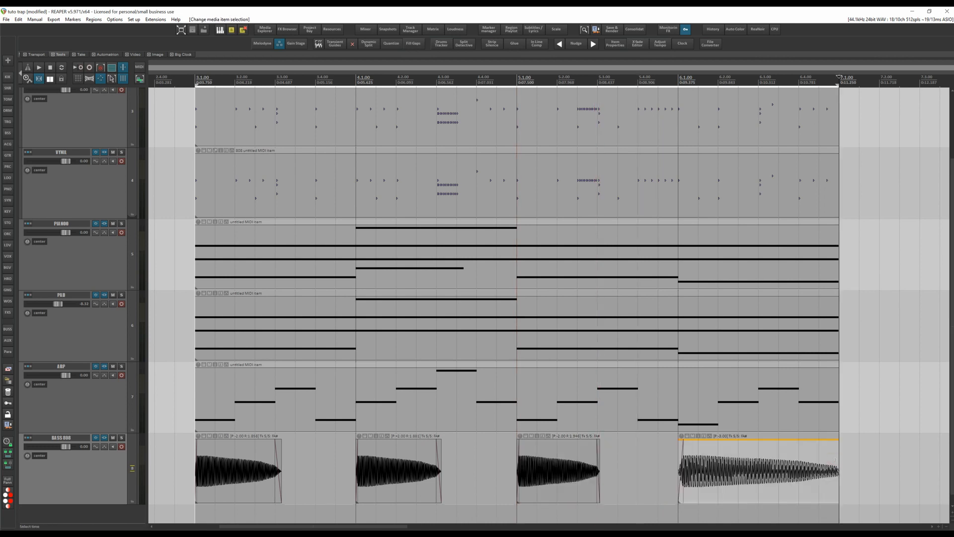
{"action": "left_click_drag", "start_coordinate": [838, 463], "coordinate": [754, 441]}
{"action": "scroll", "coordinate": [425, 343], "scroll_direction": "down", "scroll_amount": 2}
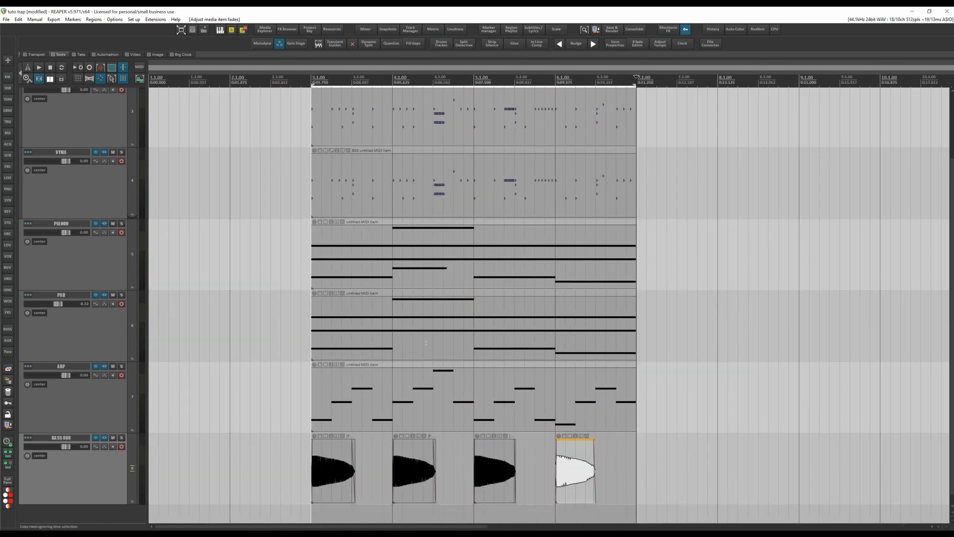
Play the arrangement from just before 3.1.00 to check the shortened bass notes
{"action": "left_click", "coordinate": [301, 75]}
{"action": "key", "text": "space"}
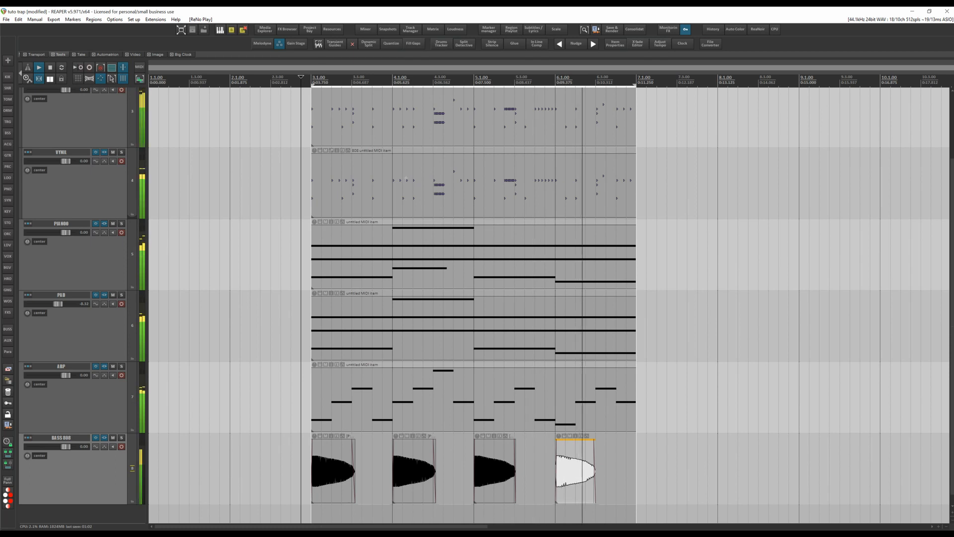
{"action": "scroll", "coordinate": [401, 382], "scroll_direction": "up", "scroll_amount": 6}
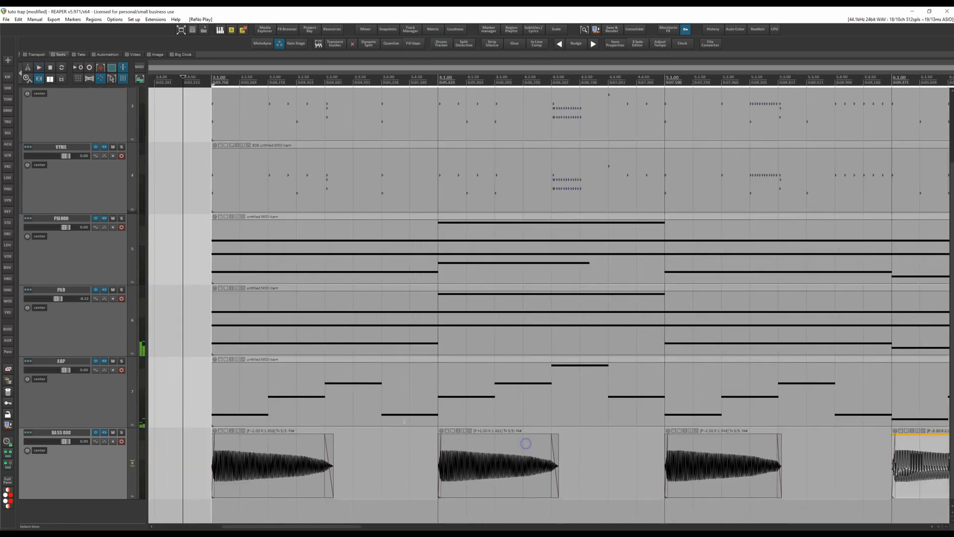
Copy the bass item from 3.1.00 to 3.4.00 and time-stretch the copy to one beat, ending at 4.1.00
{"action": "scroll", "coordinate": [404, 420], "scroll_direction": "down", "scroll_amount": 2}
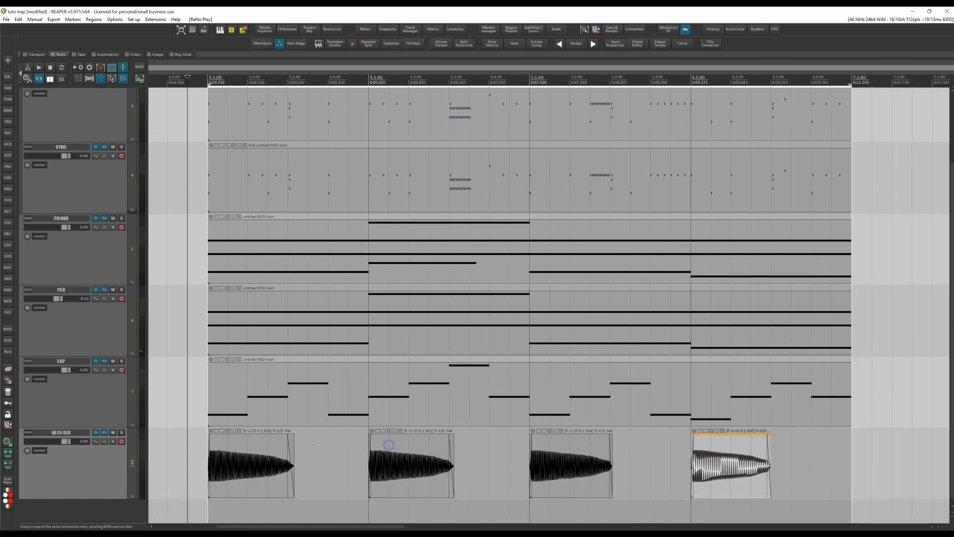
{"action": "left_click", "coordinate": [217, 452]}
{"action": "left_click_drag", "start_coordinate": [217, 451], "coordinate": [356, 452]}
{"action": "scroll", "coordinate": [355, 461], "scroll_direction": "up", "scroll_amount": 2}
{"action": "scroll", "coordinate": [356, 453], "scroll_direction": "up", "scroll_amount": 3}
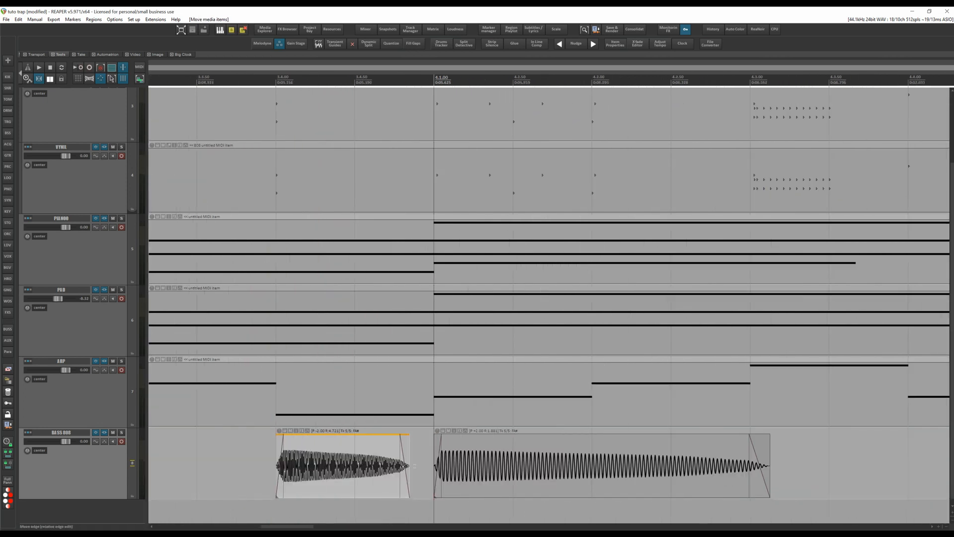
{"action": "left_click_drag", "start_coordinate": [411, 465], "coordinate": [434, 465]}
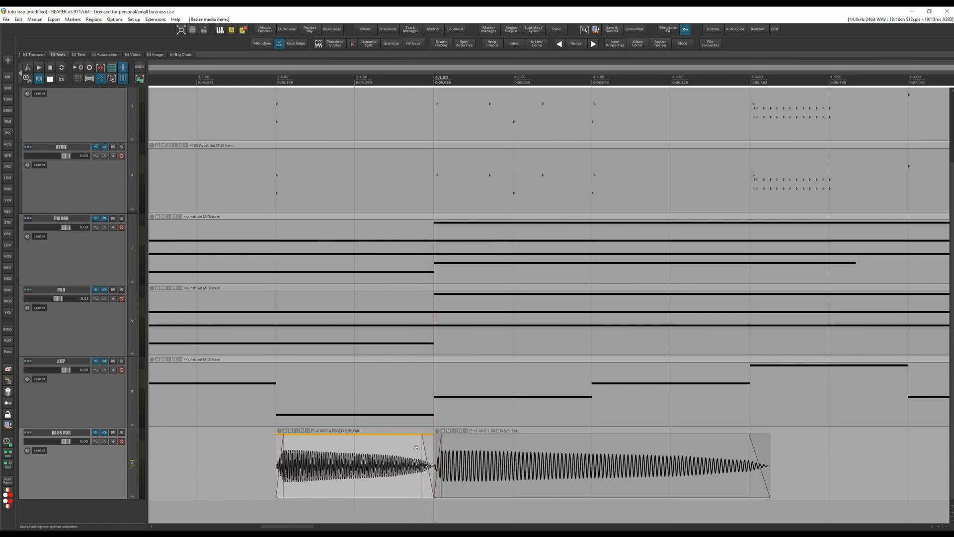
Set the pitch of the short bass item at 3.4.00 to +6 semitones and play the arrangement
{"action": "scroll", "coordinate": [434, 466], "scroll_direction": "down", "scroll_amount": 3}
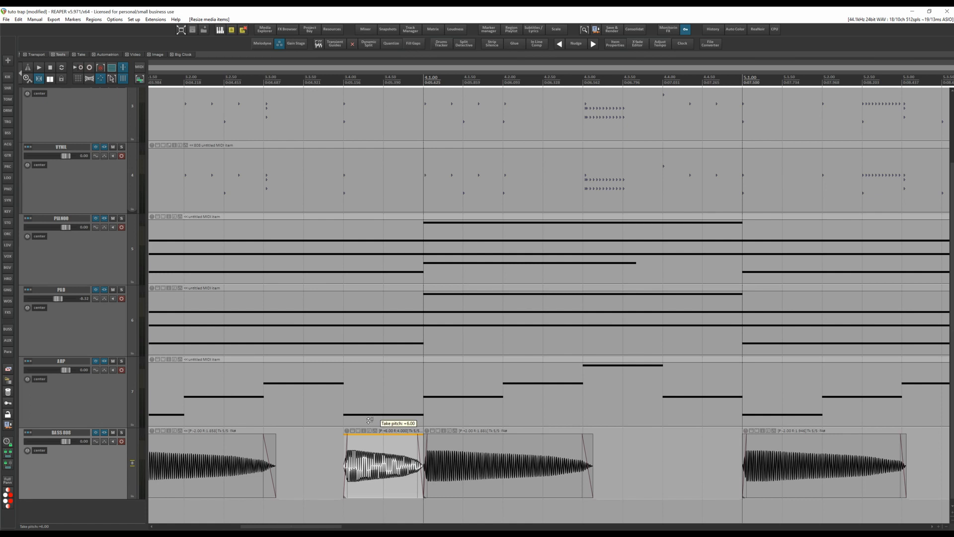
{"action": "scroll", "coordinate": [350, 388], "scroll_direction": "down", "scroll_amount": 4}
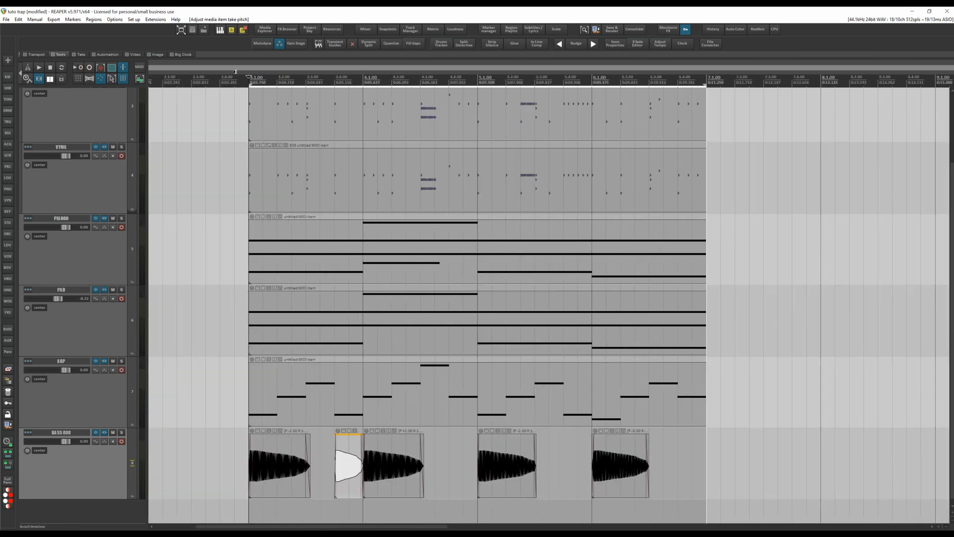
{"action": "key", "text": "space"}
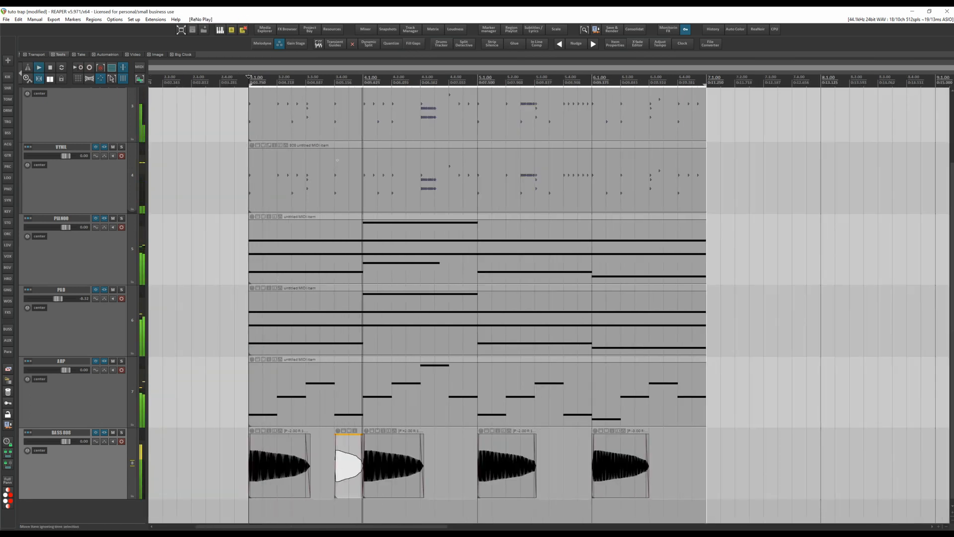
{"action": "scroll", "coordinate": [396, 451], "scroll_direction": "up", "scroll_amount": 2}
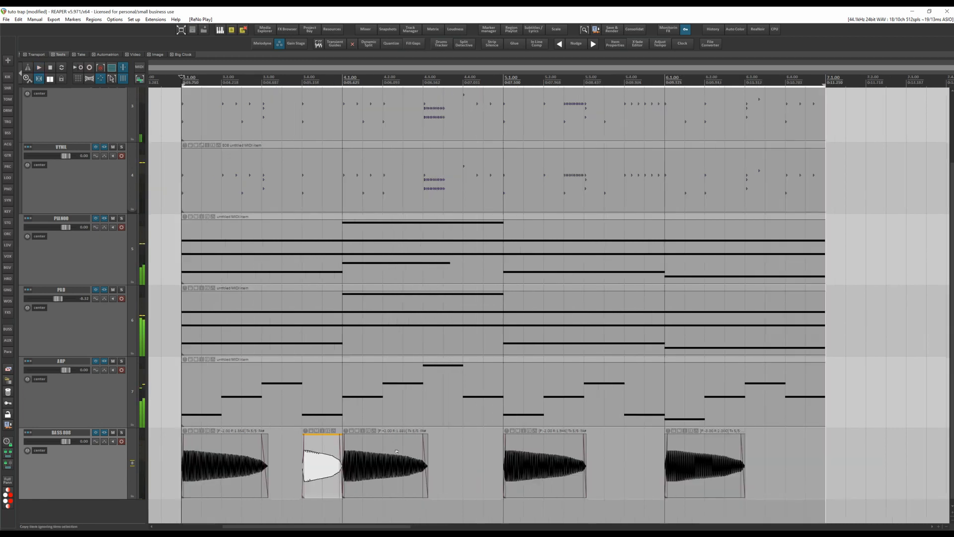
Copy the bass item from 4.1.00 to 4.4.00 and time-compress the copy to about one beat
{"action": "left_click", "coordinate": [370, 452]}
{"action": "left_click_drag", "start_coordinate": [373, 453], "coordinate": [457, 454]}
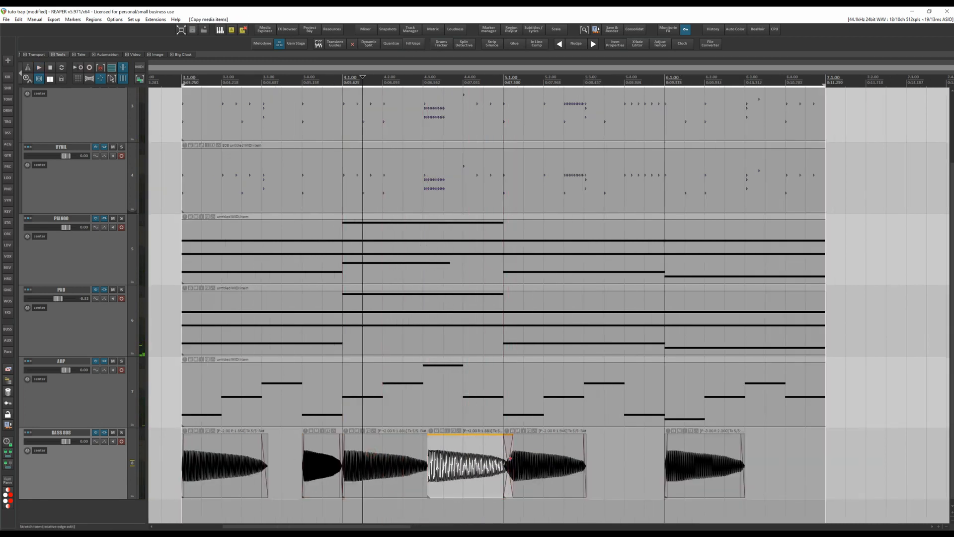
{"action": "left_click_drag", "start_coordinate": [510, 459], "coordinate": [589, 458]}
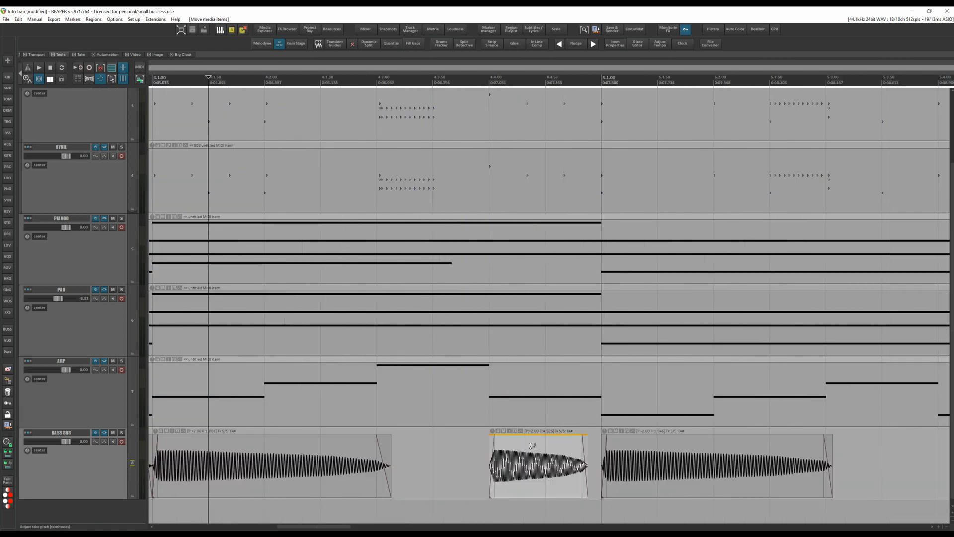
Stretch the bass item at 4.4.00 to end at 5.1.00, raise its pitch, and play the arrangement
{"action": "left_click_drag", "start_coordinate": [532, 434], "coordinate": [551, 436]}
{"action": "key", "text": "space"}
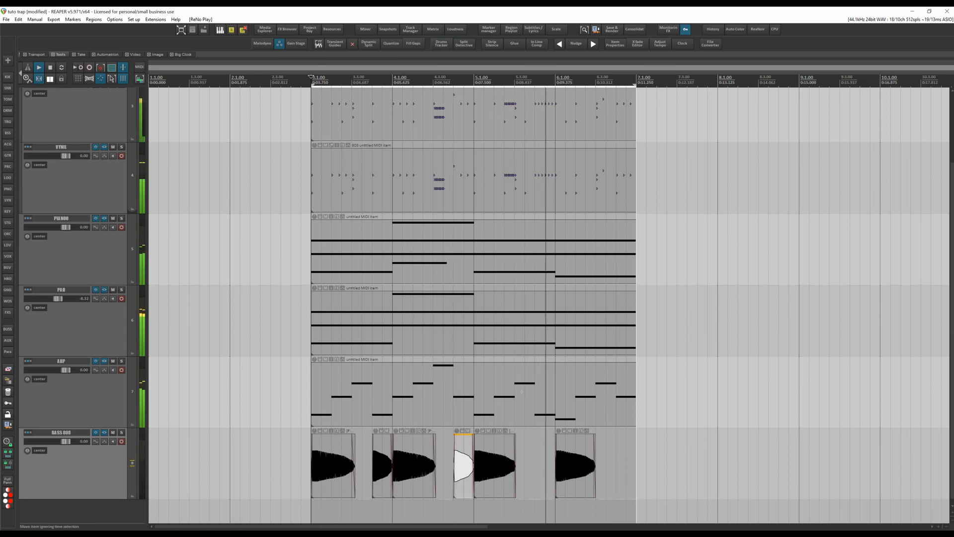
{"action": "key", "text": "space"}
Lower the pitch of the short bass item at 4.4.00 to -3 semitones and play the arrangement
{"action": "scroll", "coordinate": [492, 432], "scroll_direction": "up", "scroll_amount": 5}
{"action": "left_click", "coordinate": [423, 446]}
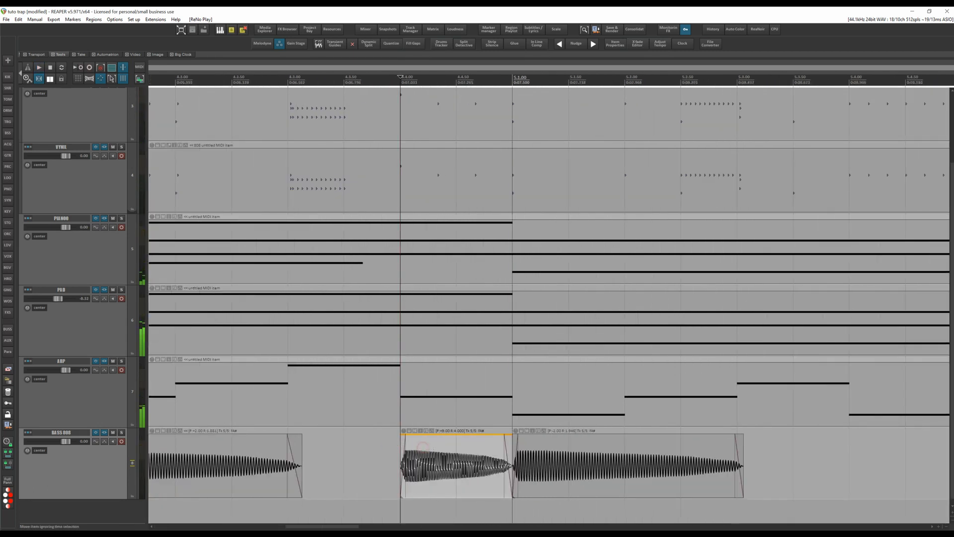
{"action": "left_click_drag", "start_coordinate": [434, 446], "coordinate": [433, 492]}
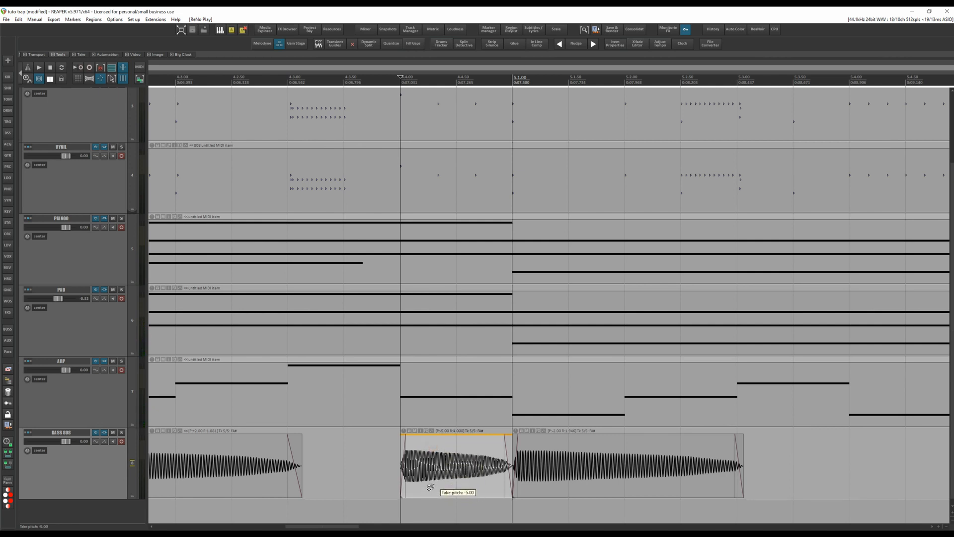
{"action": "left_click_drag", "start_coordinate": [430, 483], "coordinate": [430, 483]}
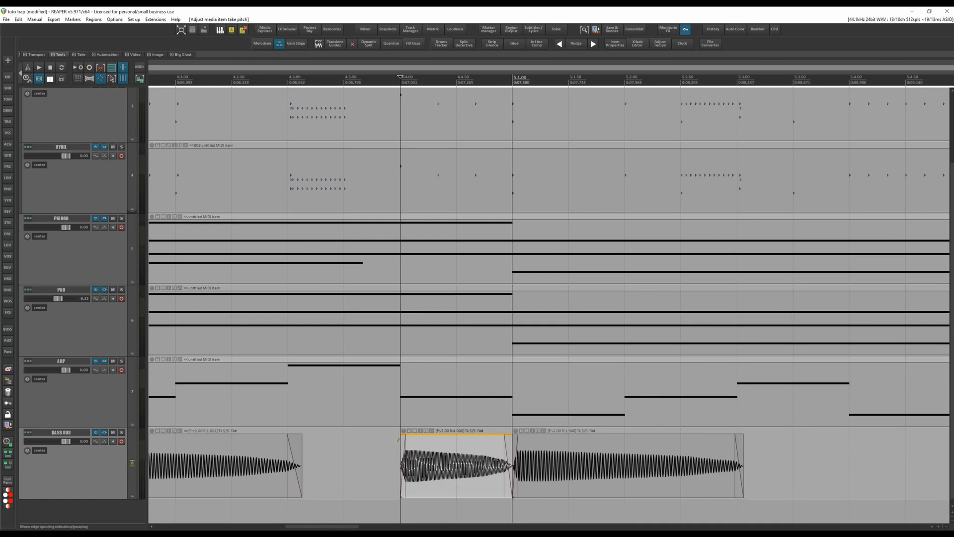
{"action": "scroll", "coordinate": [311, 234], "scroll_direction": "down", "scroll_amount": 4}
{"action": "key", "text": "space"}
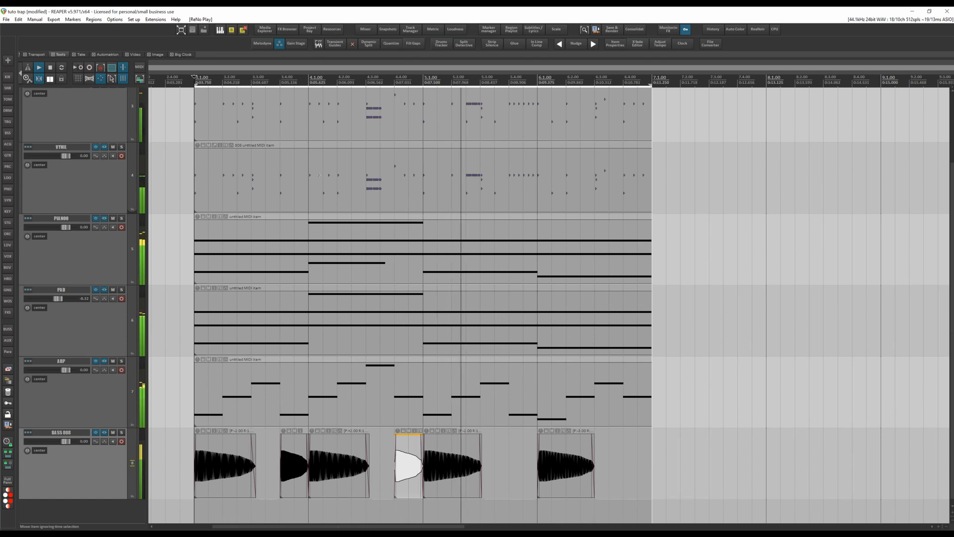
{"action": "key", "text": "space"}
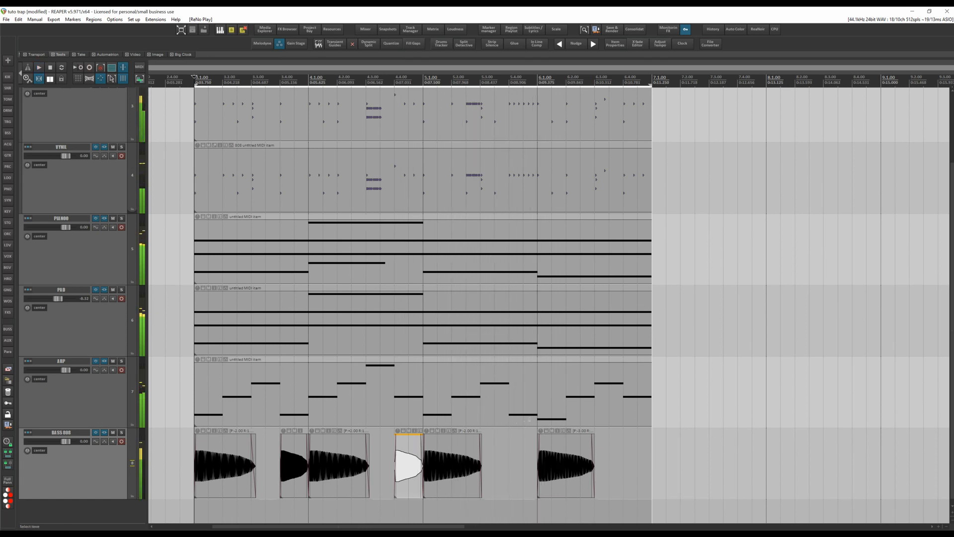
Deselect the bass items and play the arrangement from 4.2.00
{"action": "left_click", "coordinate": [521, 453]}
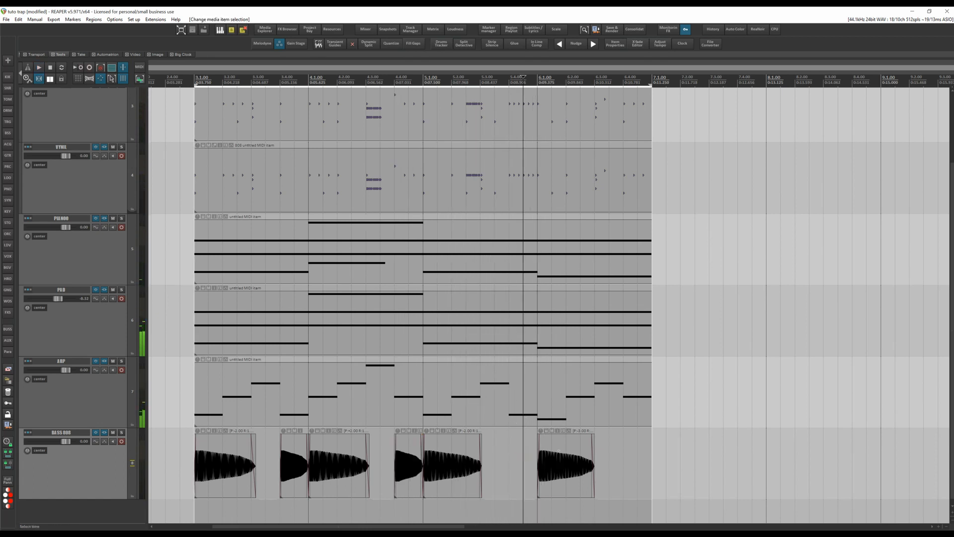
{"action": "scroll", "coordinate": [310, 225], "scroll_direction": "down", "scroll_amount": 2}
{"action": "left_click", "coordinate": [247, 78]}
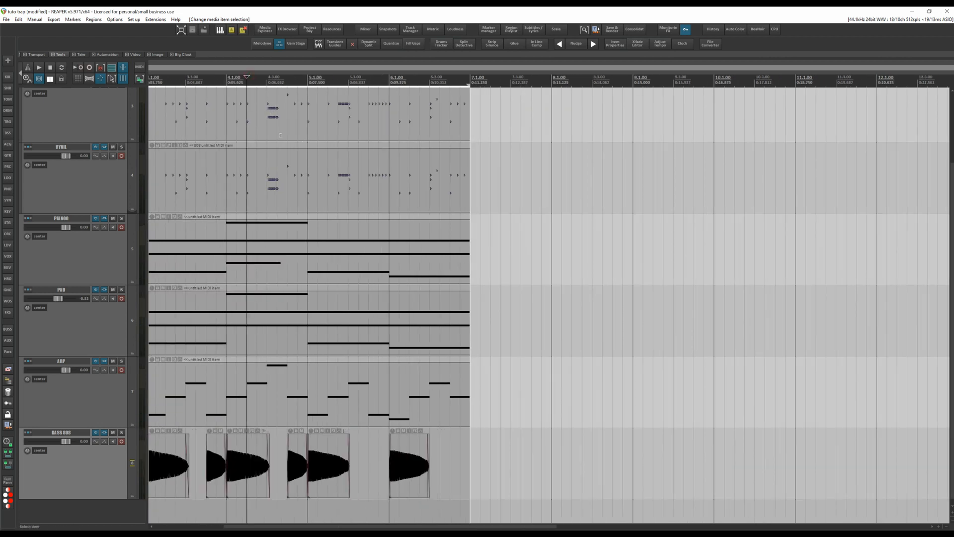
{"action": "key", "text": "space"}
{"action": "scroll", "coordinate": [306, 194], "scroll_direction": "up", "scroll_amount": 2}
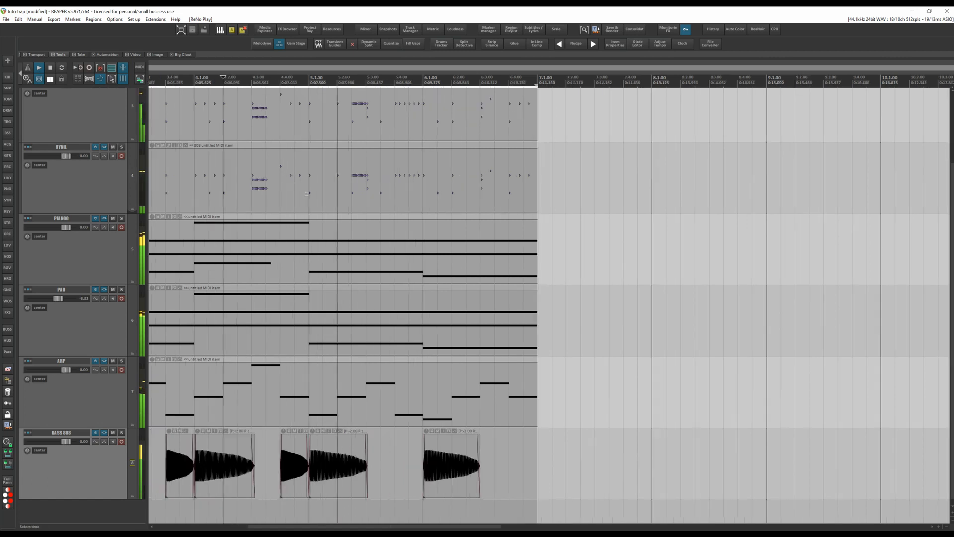
Stop playback, copy the bass item from 6.1.00, and make two compressed half-beat copies at 6.4.00 and 6.4.50
{"action": "key", "text": "space"}
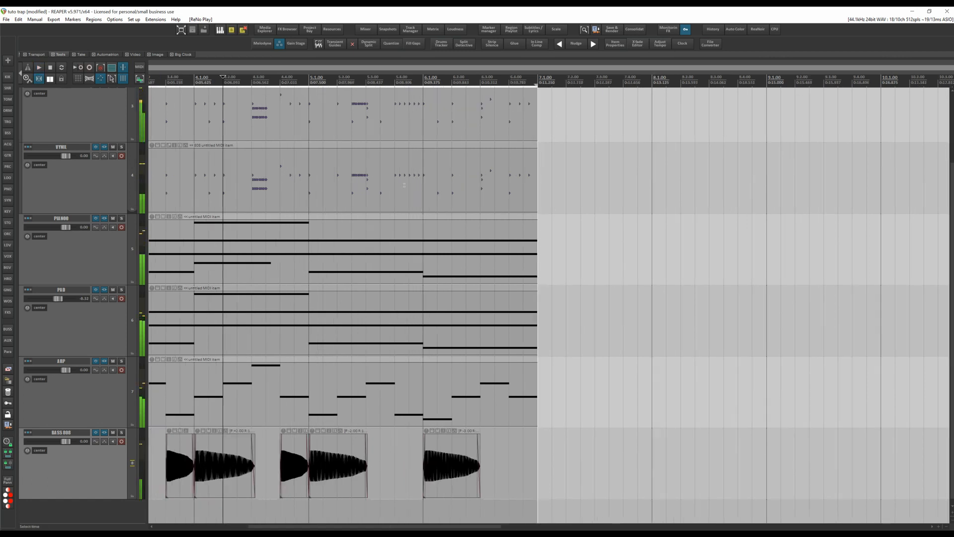
{"action": "scroll", "coordinate": [465, 376], "scroll_direction": "up", "scroll_amount": 3}
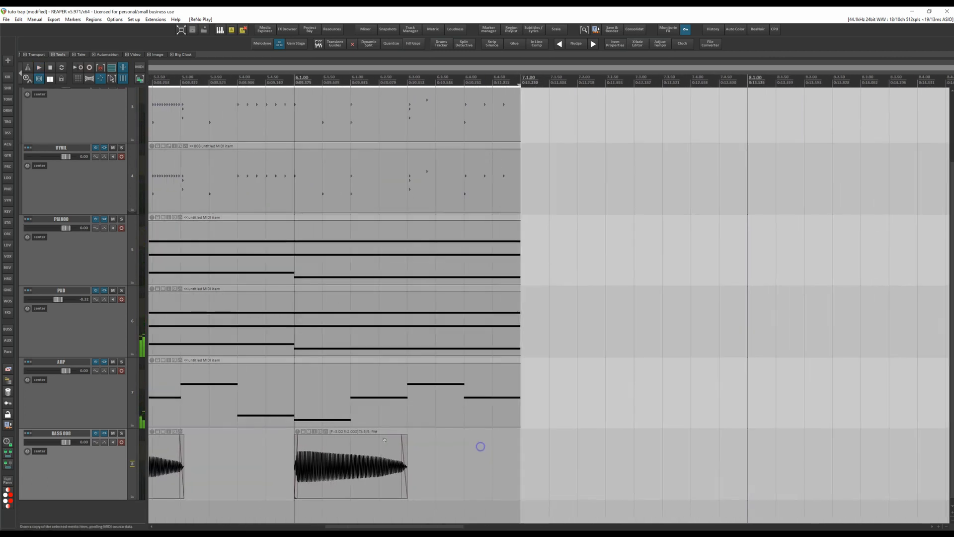
{"action": "left_click_drag", "start_coordinate": [343, 445], "coordinate": [475, 444]}
{"action": "scroll", "coordinate": [487, 453], "scroll_direction": "up", "scroll_amount": 4}
{"action": "left_click", "coordinate": [426, 444]}
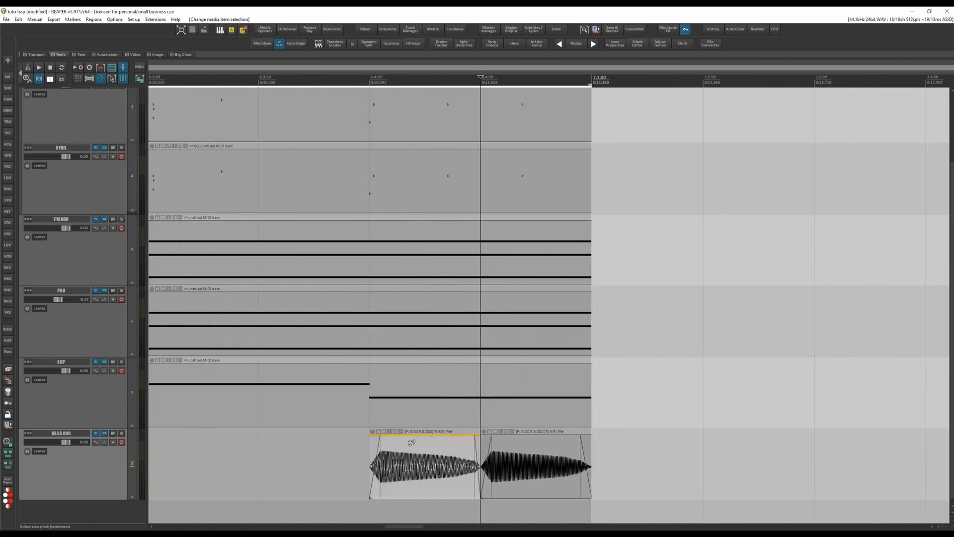
Raise the pitch of the half-beat bass items at 6.4.00 and 6.4.50 and play the arrangement from 3.1.00
{"action": "left_click_drag", "start_coordinate": [416, 434], "coordinate": [422, 415]}
{"action": "left_click", "coordinate": [541, 448]}
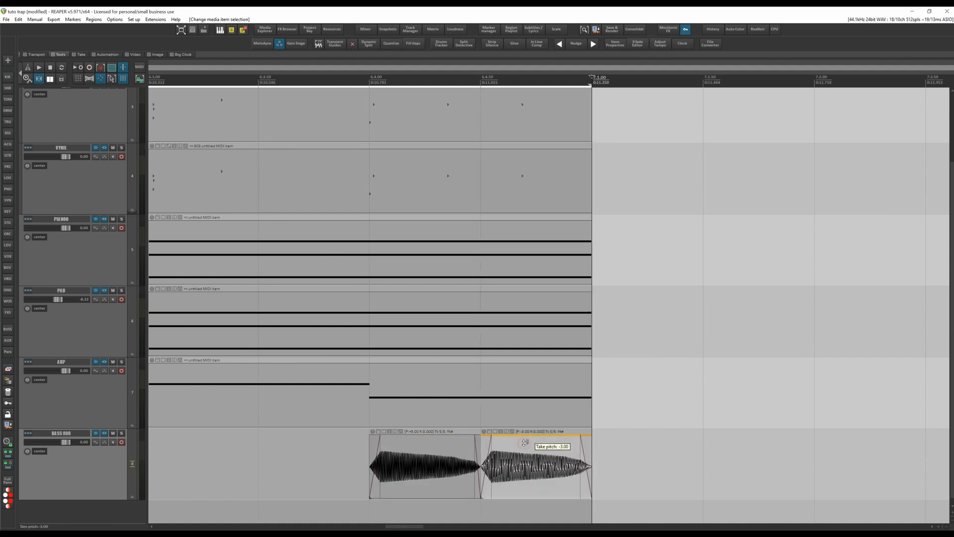
{"action": "left_click_drag", "start_coordinate": [524, 442], "coordinate": [537, 417]}
{"action": "scroll", "coordinate": [363, 346], "scroll_direction": "down", "scroll_amount": 6}
{"action": "left_click", "coordinate": [166, 79]}
{"action": "key", "text": "space"}
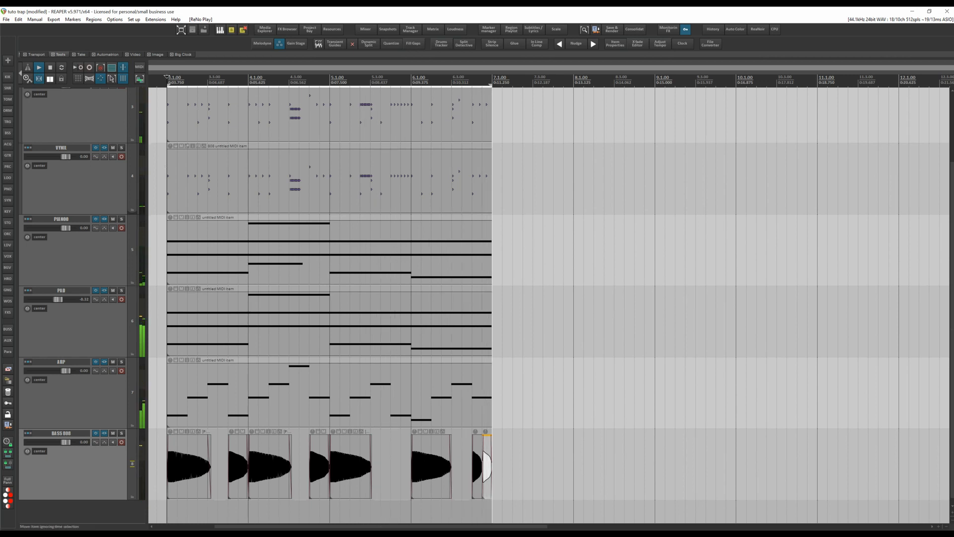
Select the short bass item at 3.4.00 and activate its take pitch envelope
{"action": "scroll", "coordinate": [204, 229], "scroll_direction": "up", "scroll_amount": 3}
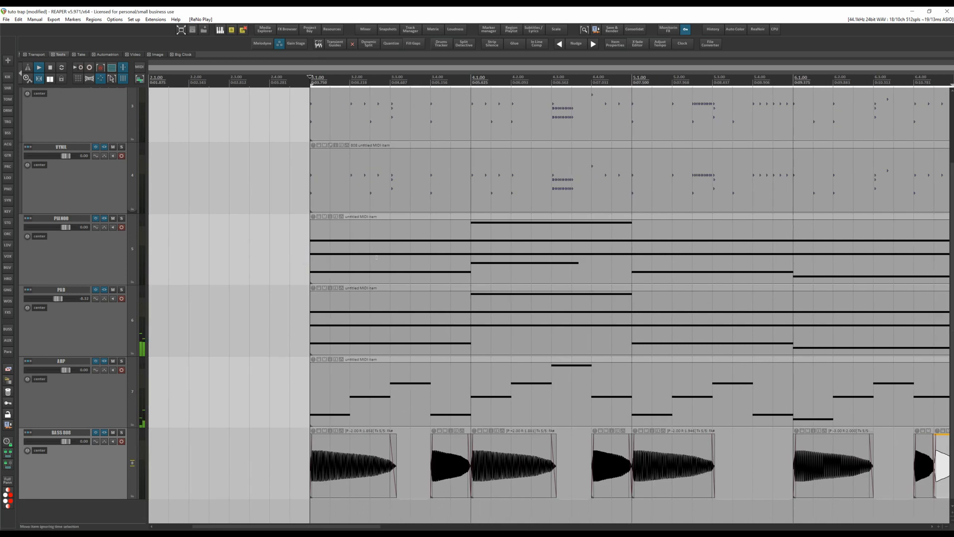
{"action": "scroll", "coordinate": [478, 422], "scroll_direction": "up", "scroll_amount": 3}
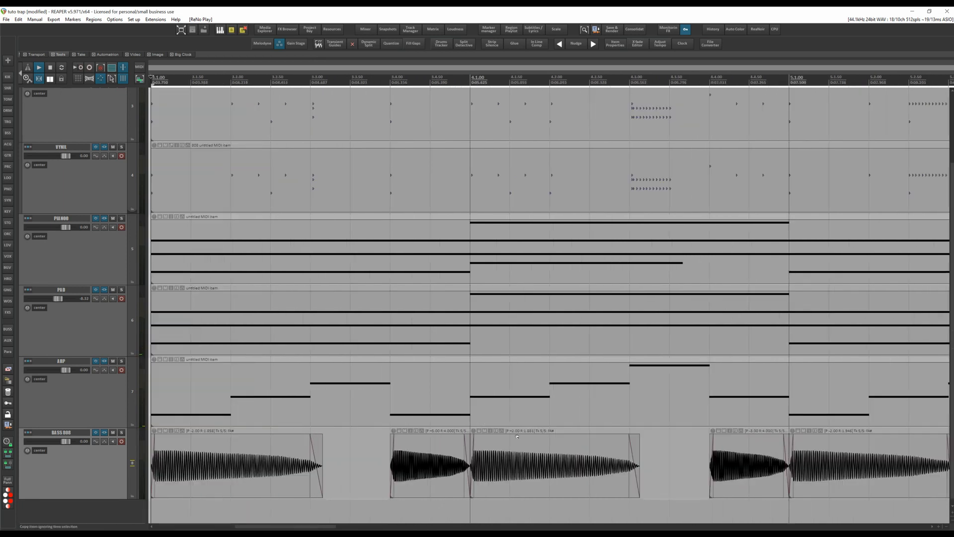
{"action": "scroll", "coordinate": [517, 436], "scroll_direction": "down", "scroll_amount": 2}
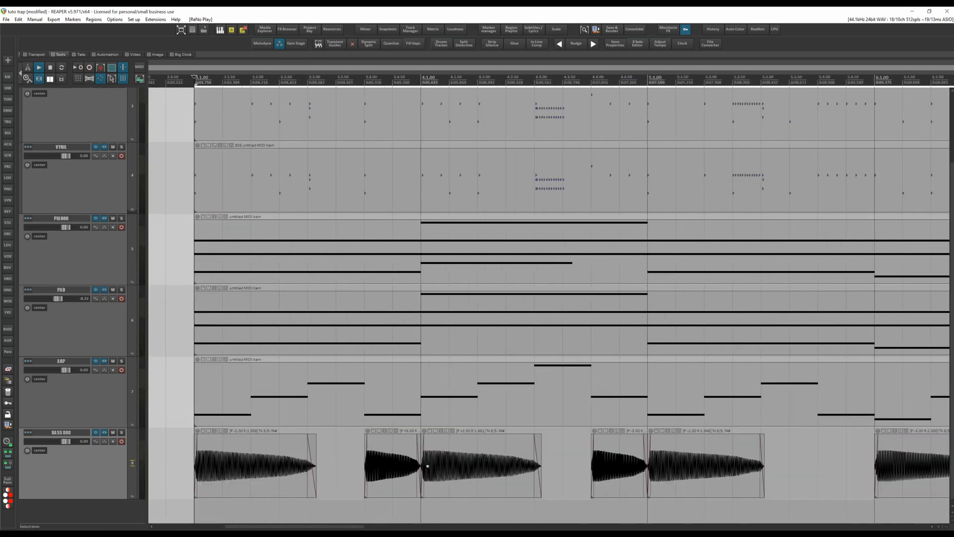
{"action": "scroll", "coordinate": [427, 466], "scroll_direction": "up", "scroll_amount": 3}
{"action": "left_click", "coordinate": [391, 453]}
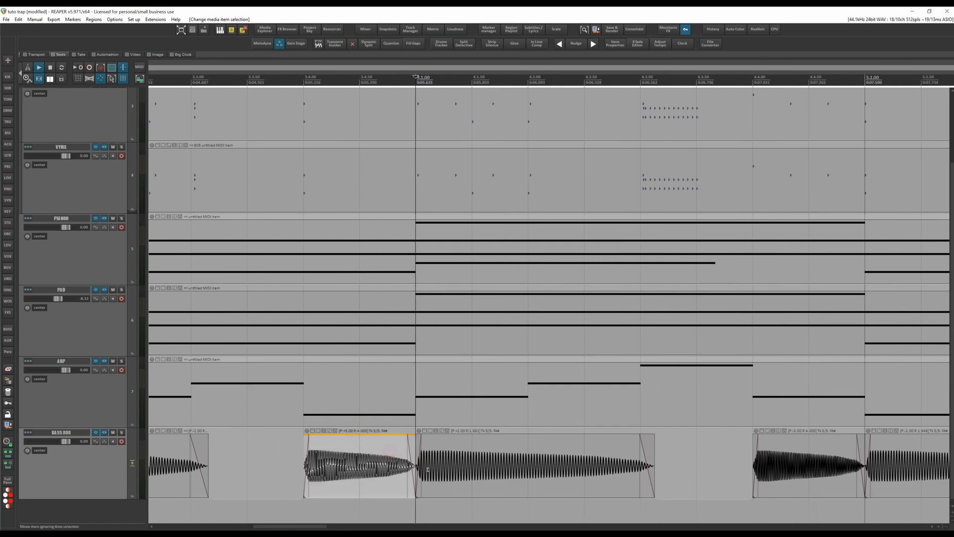
{"action": "scroll", "coordinate": [445, 476], "scroll_direction": "down", "scroll_amount": 2}
{"action": "scroll", "coordinate": [445, 476], "scroll_direction": "down", "scroll_amount": 2}
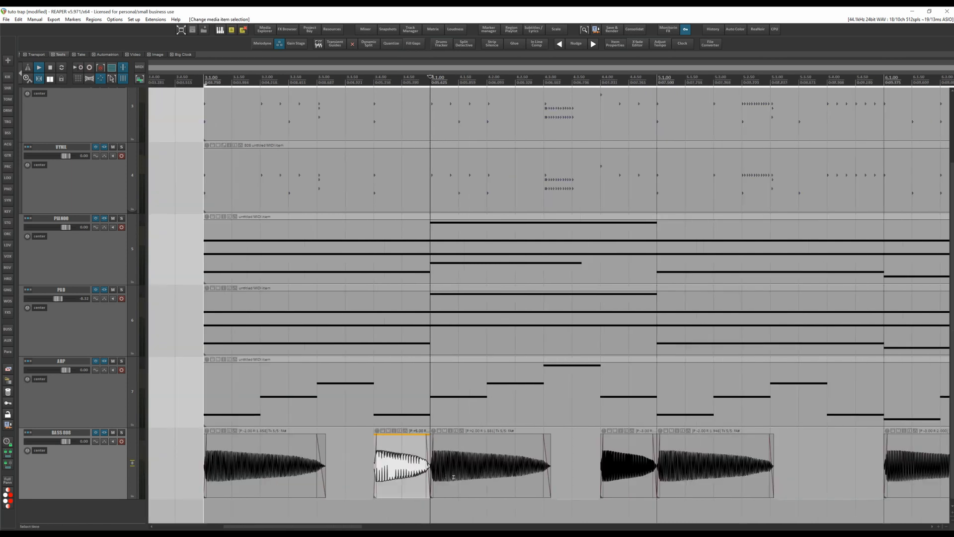
{"action": "scroll", "coordinate": [418, 456], "scroll_direction": "right", "scroll_amount": 2}
{"action": "scroll", "coordinate": [398, 462], "scroll_direction": "up", "scroll_amount": 3}
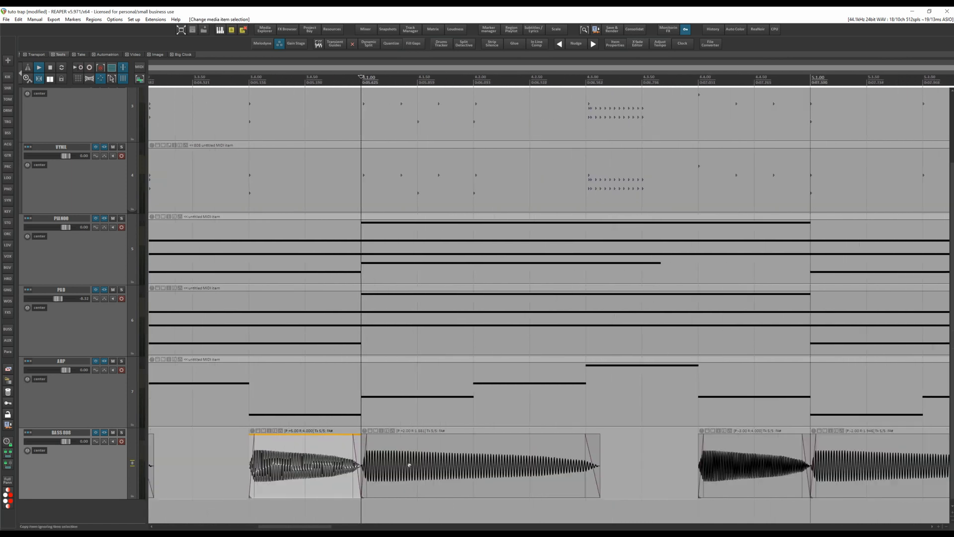
{"action": "scroll", "coordinate": [311, 429], "scroll_direction": "down", "scroll_amount": 2}
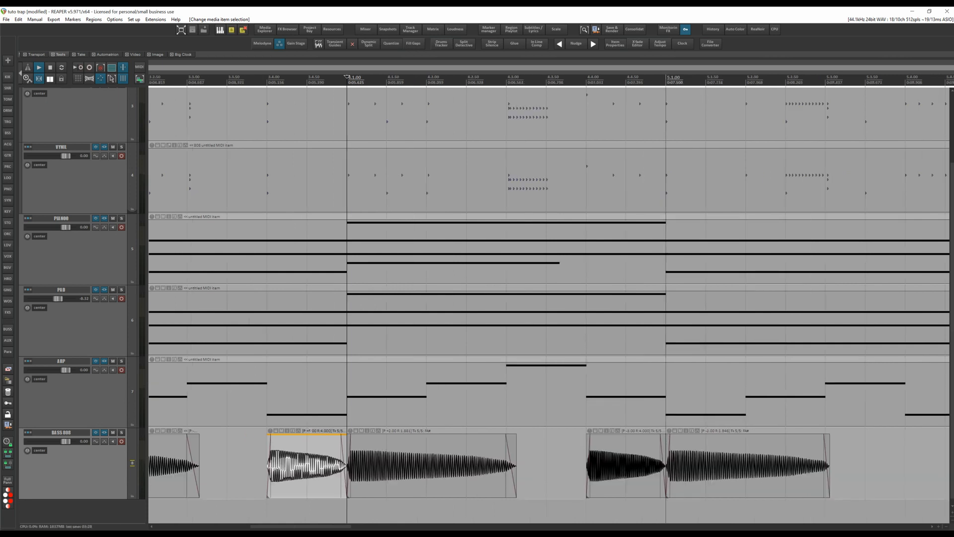
{"action": "scroll", "coordinate": [309, 444], "scroll_direction": "up", "scroll_amount": 4}
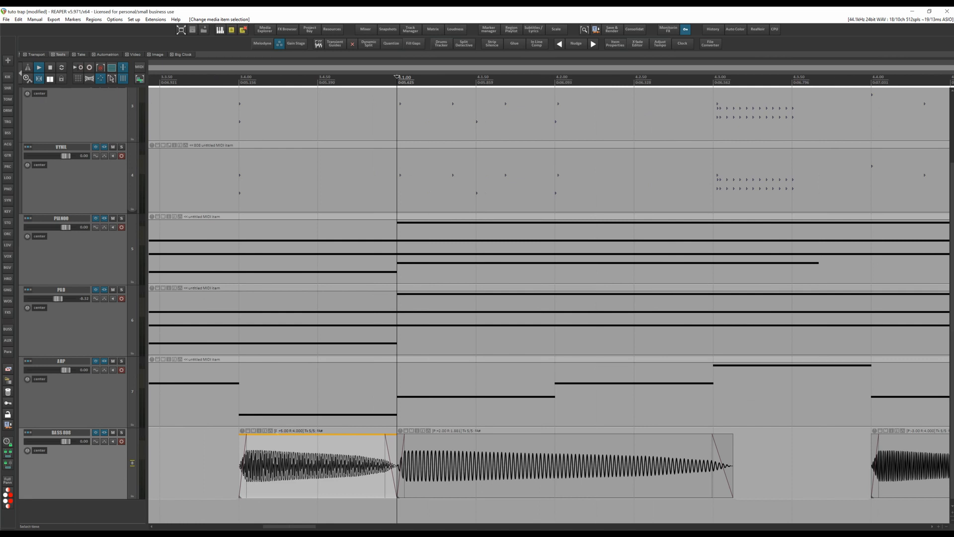
{"action": "left_click", "coordinate": [272, 430]}
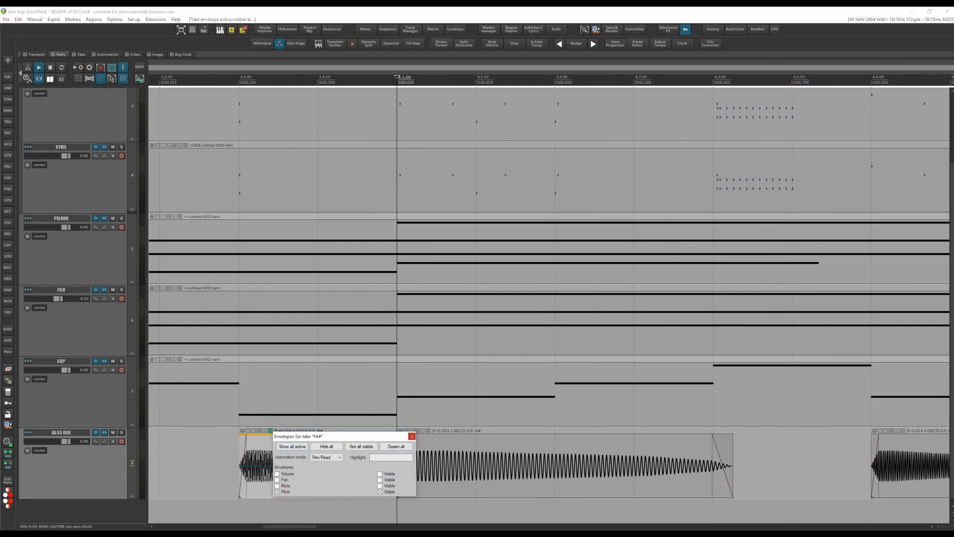
{"action": "left_click", "coordinate": [412, 437]}
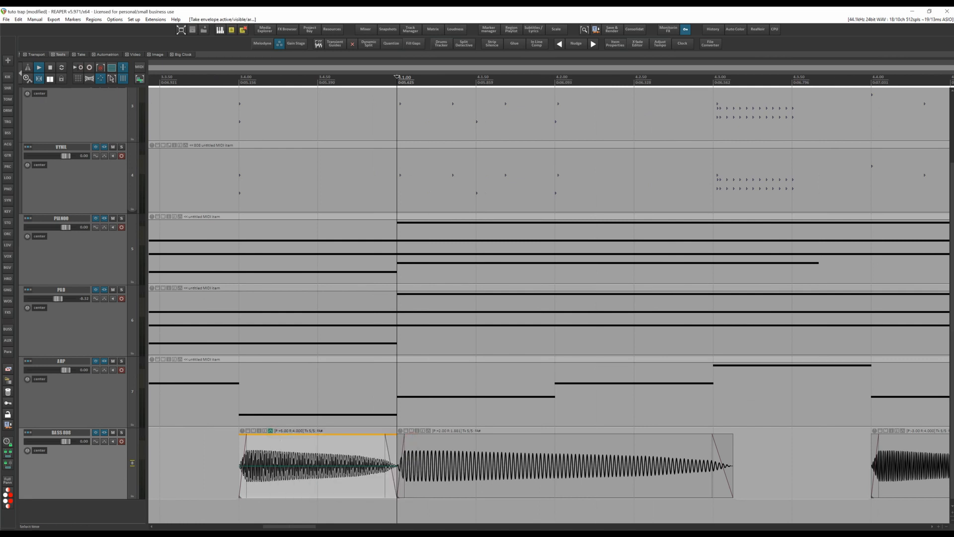
Turn off snapping and draw a downward pitch glide from near the start to the end of the bass item at 3.4.00
{"action": "left_click", "coordinate": [125, 78]}
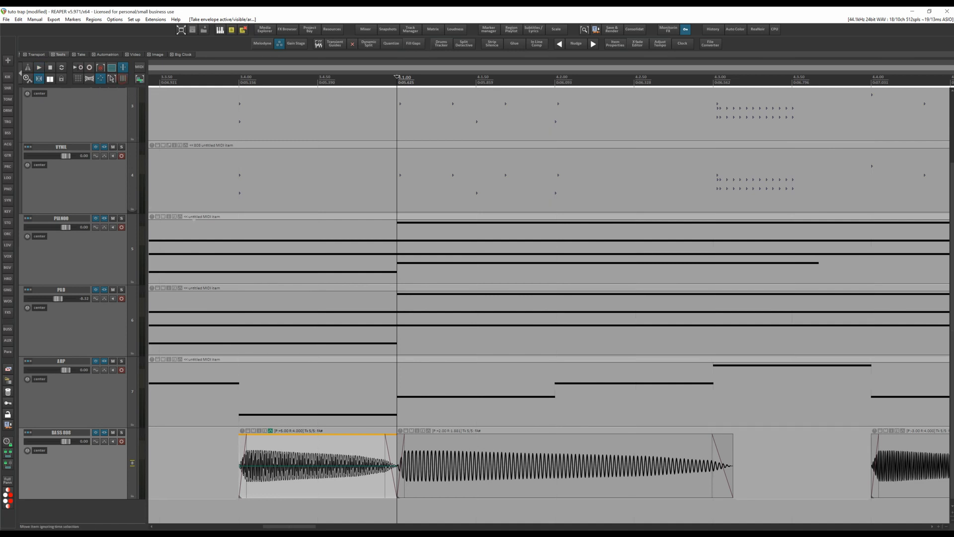
{"action": "left_click", "coordinate": [265, 467], "text": "shift"}
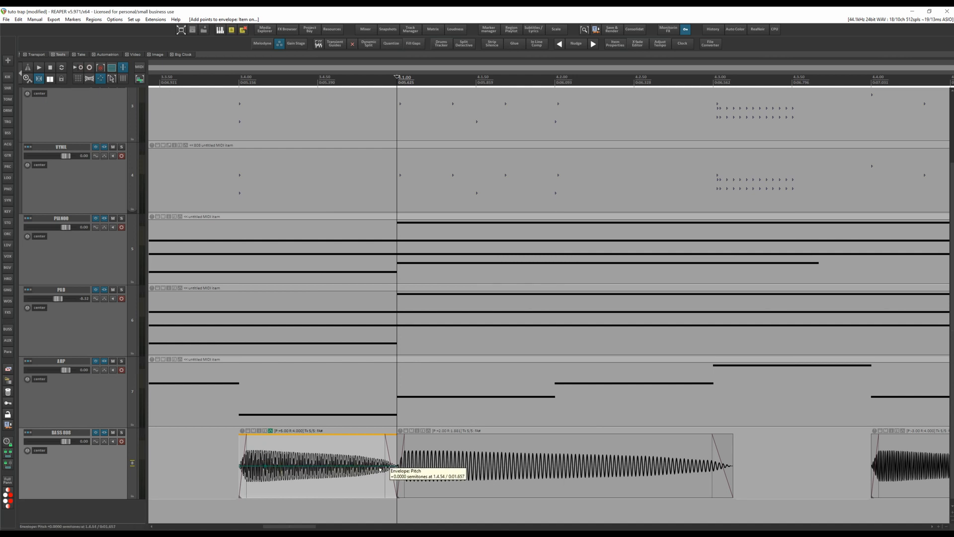
{"action": "left_click_drag", "start_coordinate": [391, 467], "coordinate": [398, 497]}
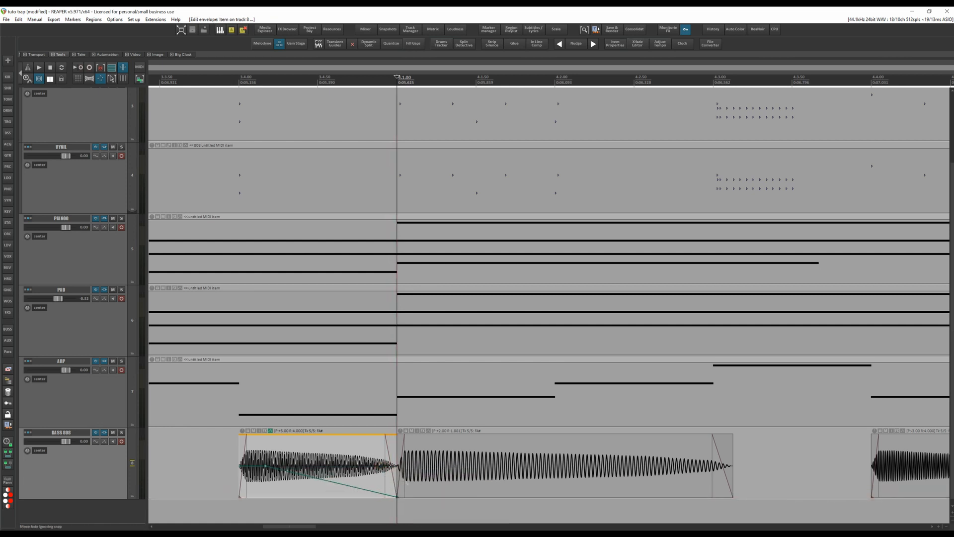
Select the short bass item at 4.4.00 and activate its take pitch envelope
{"action": "scroll", "coordinate": [405, 480], "scroll_direction": "down", "scroll_amount": 4}
{"action": "scroll", "coordinate": [392, 462], "scroll_direction": "up", "scroll_amount": 3}
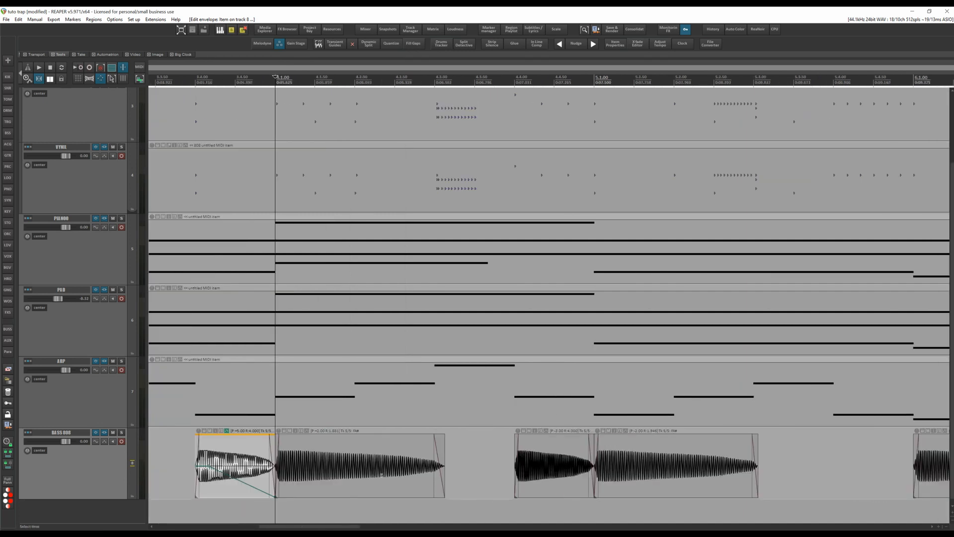
{"action": "scroll", "coordinate": [382, 475], "scroll_direction": "right", "scroll_amount": 4}
{"action": "scroll", "coordinate": [376, 467], "scroll_direction": "up", "scroll_amount": 4}
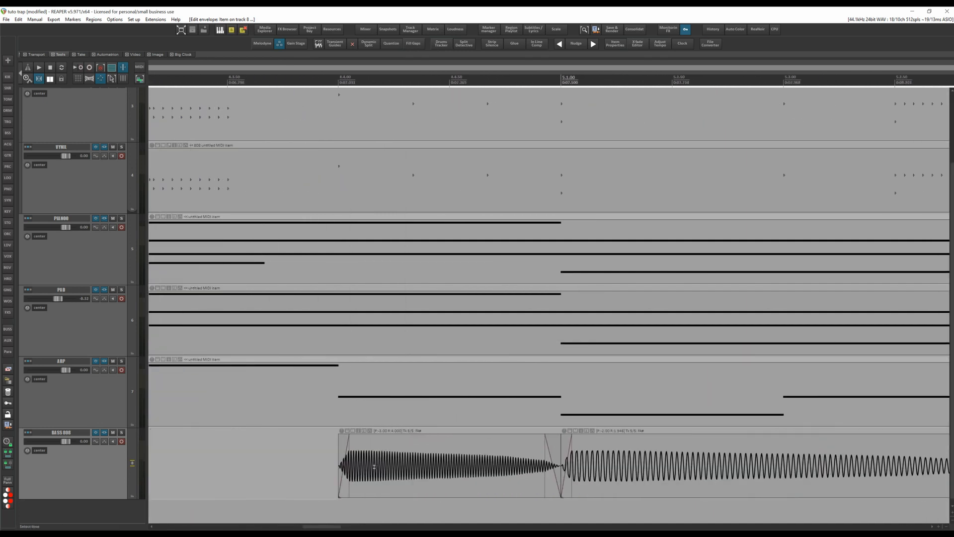
{"action": "left_click", "coordinate": [375, 466]}
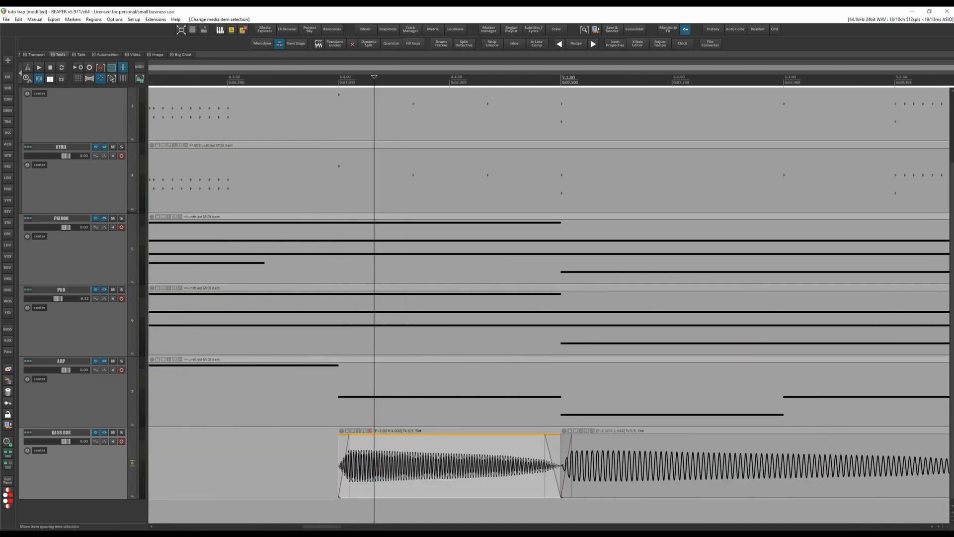
{"action": "left_click", "coordinate": [370, 431]}
{"action": "left_click", "coordinate": [375, 491]}
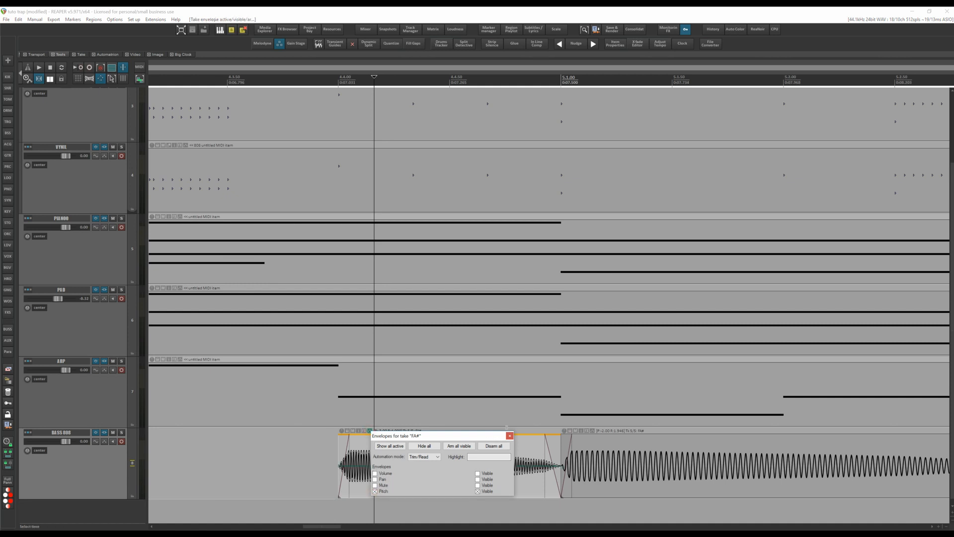
{"action": "left_click", "coordinate": [509, 435]}
Add pitch envelope points to the bass item at 4.4.00 and draw an upward glide to its end
{"action": "left_click", "coordinate": [366, 466], "text": "shift"}
{"action": "left_click", "coordinate": [391, 466], "text": "shift"}
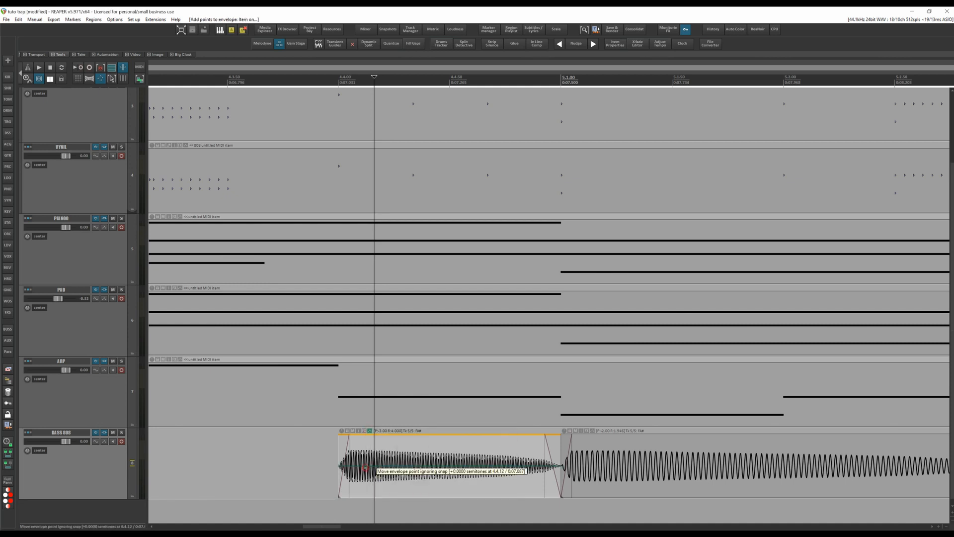
{"action": "left_click", "coordinate": [546, 468], "text": "shift"}
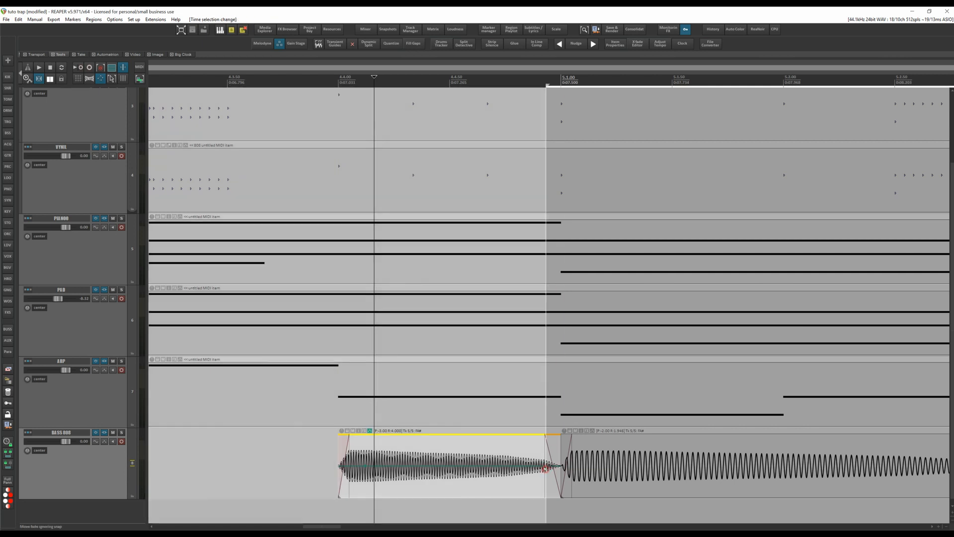
{"action": "left_click", "coordinate": [545, 467], "text": "shift"}
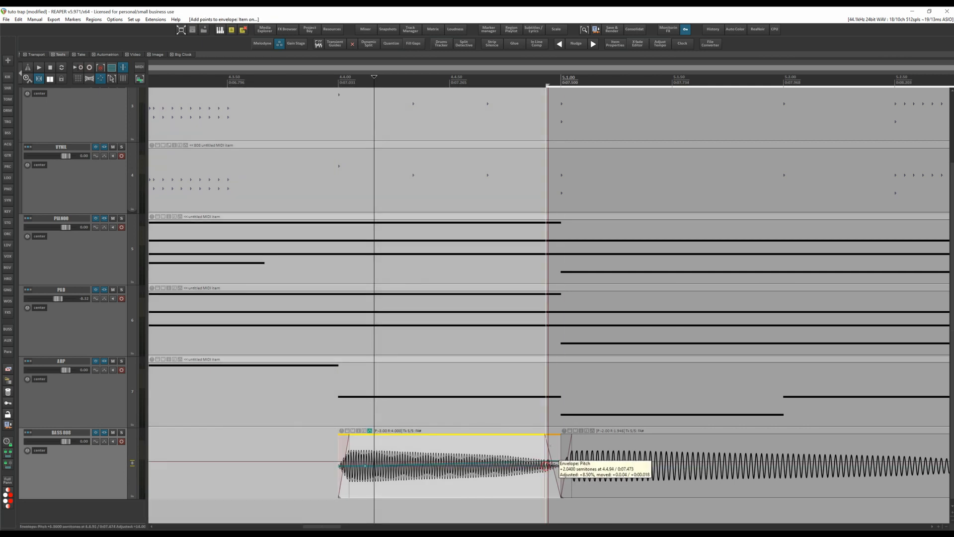
{"action": "left_click_drag", "start_coordinate": [550, 467], "coordinate": [552, 415]}
Restore the time selection to span 3.1.00 to 7.1.00 and play the arrangement
{"action": "scroll", "coordinate": [470, 387], "scroll_direction": "down", "scroll_amount": 3}
{"action": "scroll", "coordinate": [470, 386], "scroll_direction": "down", "scroll_amount": 3}
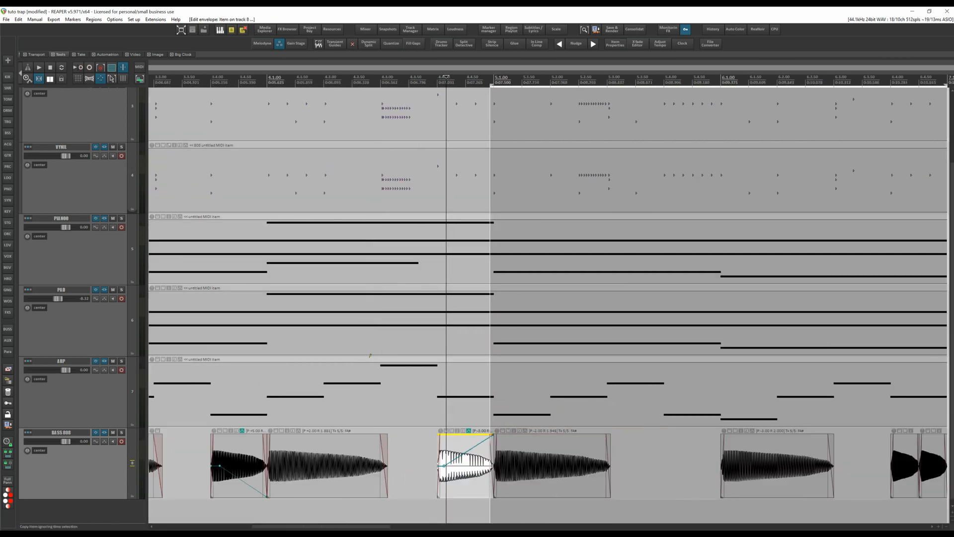
{"action": "scroll", "coordinate": [333, 344], "scroll_direction": "down", "scroll_amount": 3}
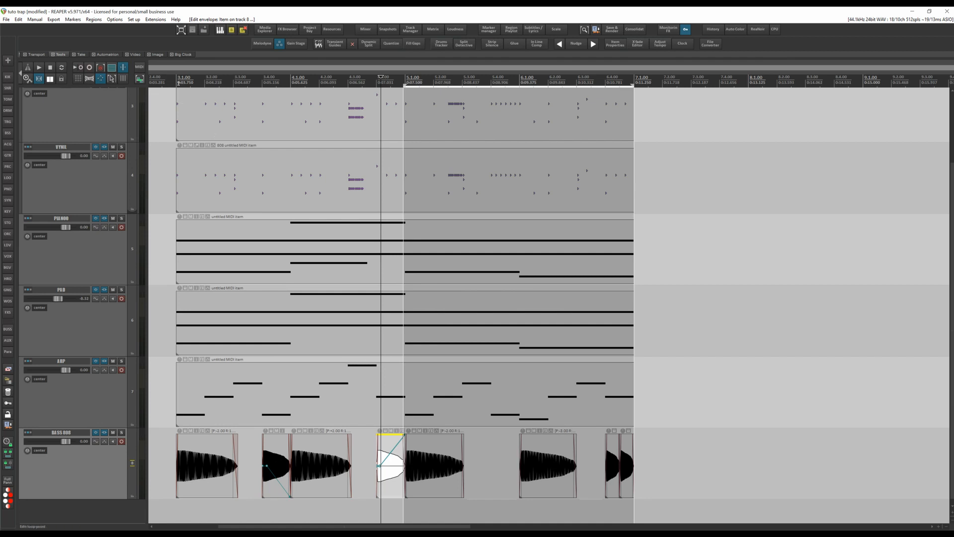
{"action": "left_click_drag", "start_coordinate": [179, 83], "coordinate": [365, 85]}
{"action": "key", "text": "space"}
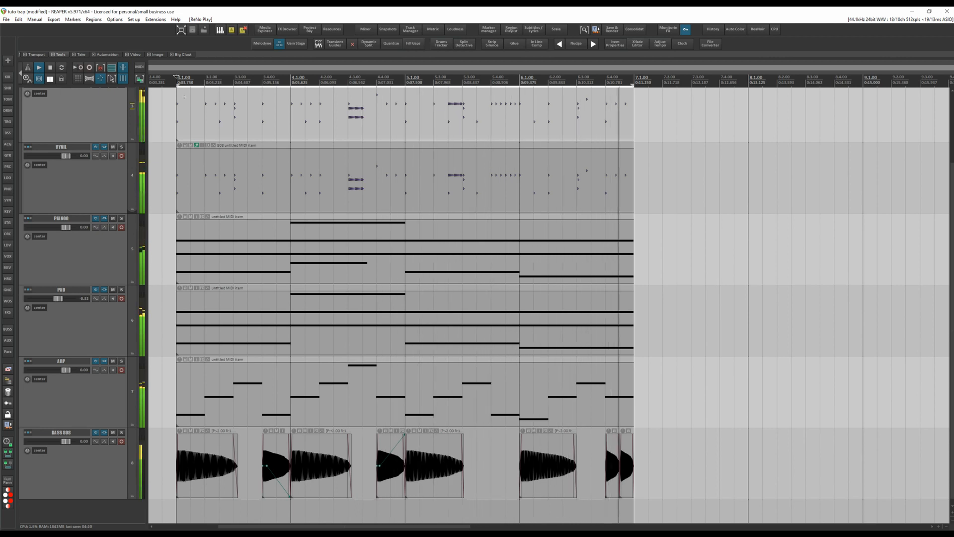
Select the long bass item at 6.1.00 and activate its take pitch envelope
{"action": "scroll", "coordinate": [562, 462], "scroll_direction": "up", "scroll_amount": 5}
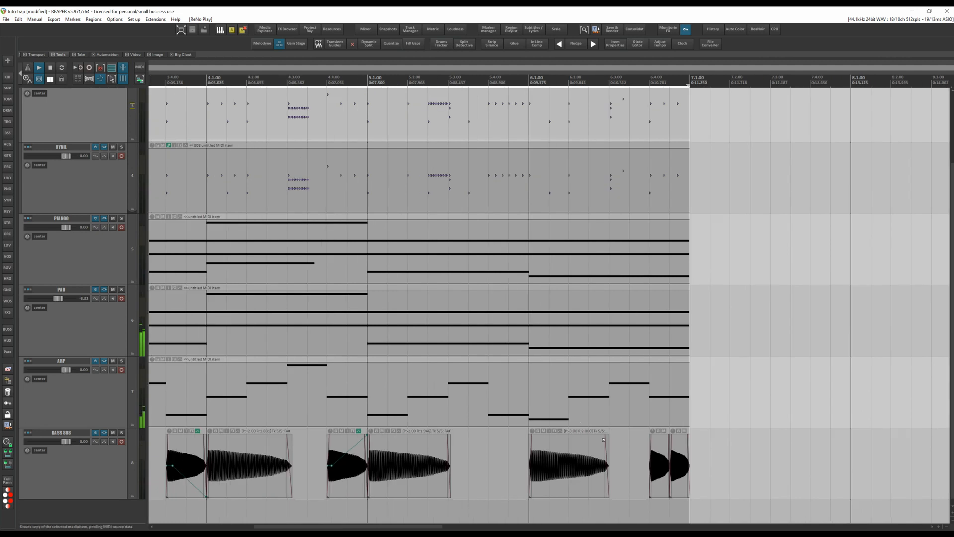
{"action": "left_click", "coordinate": [435, 443]}
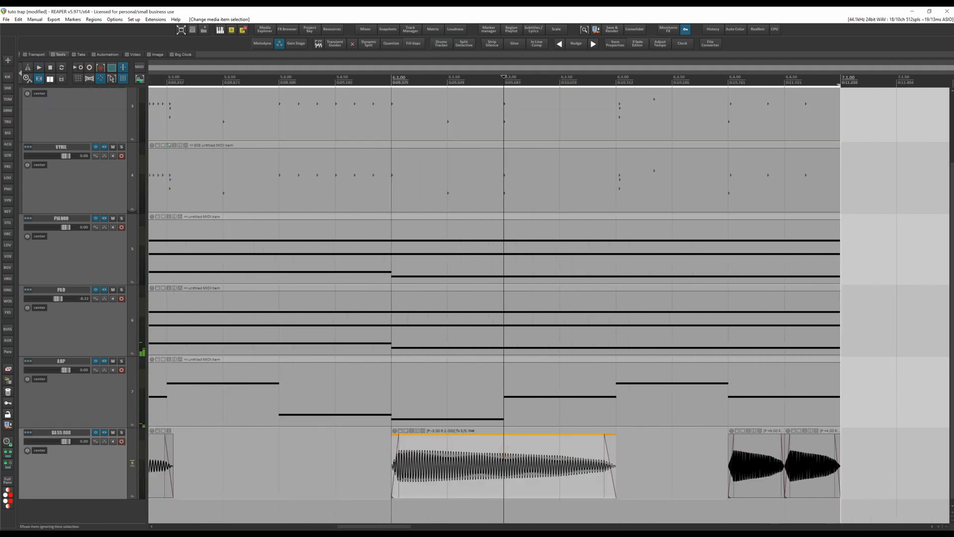
{"action": "left_click", "coordinate": [423, 430]}
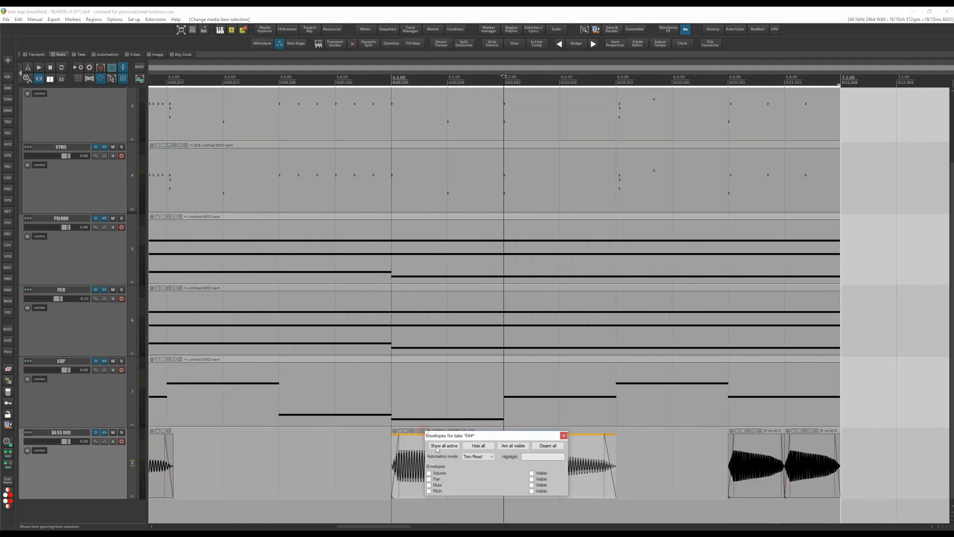
{"action": "left_click", "coordinate": [430, 491]}
{"action": "left_click", "coordinate": [564, 436]}
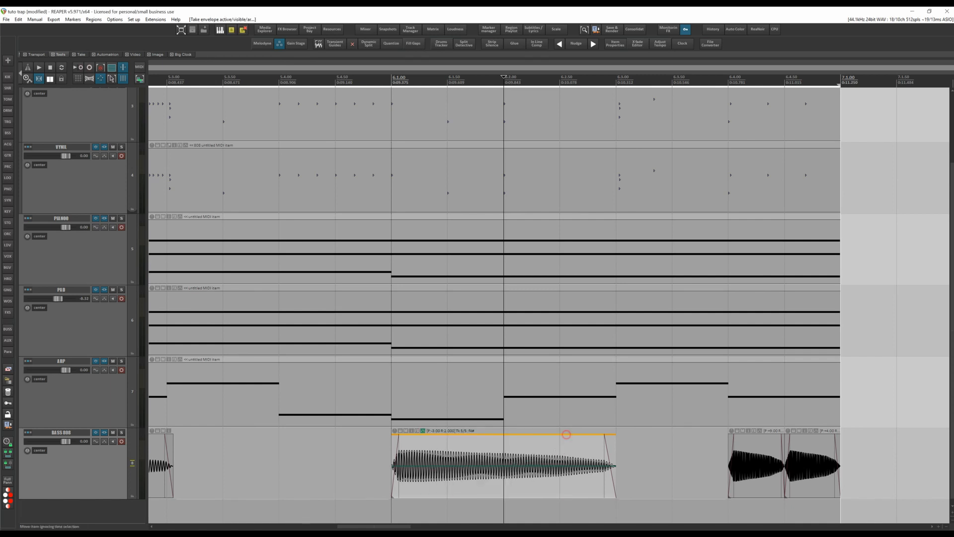
Turn off snapping, add pitch envelope points to the bass item at 6.1.00, and draw a downward glide to its end
{"action": "left_click", "coordinate": [453, 466]}
{"action": "left_click", "coordinate": [608, 469]}
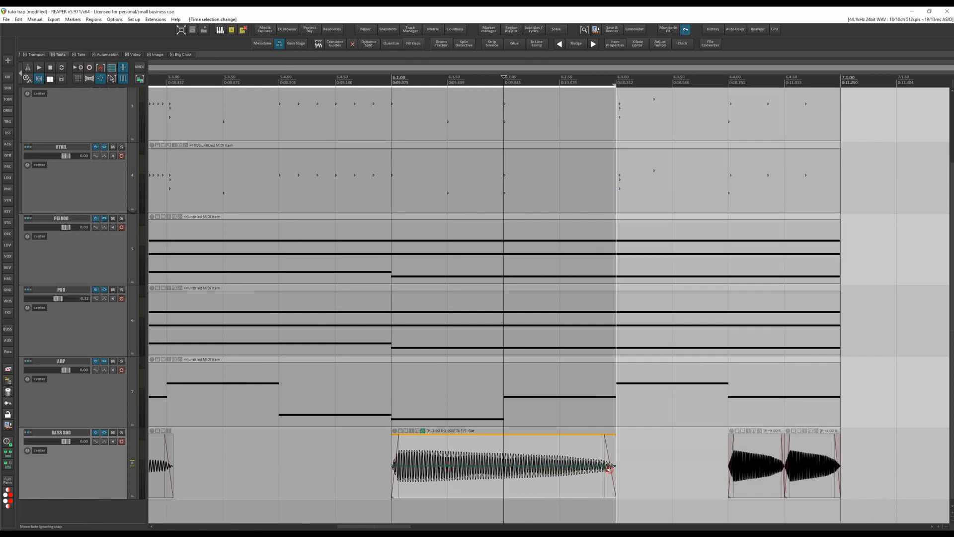
{"action": "scroll", "coordinate": [606, 469], "scroll_direction": "up", "scroll_amount": 3}
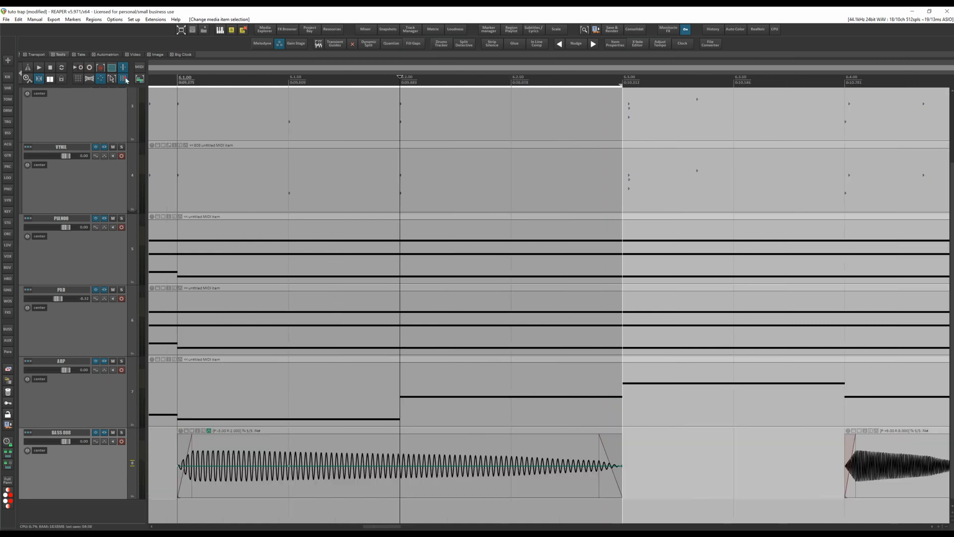
{"action": "left_click", "coordinate": [599, 466]}
{"action": "left_click_drag", "start_coordinate": [593, 466], "coordinate": [623, 496]}
{"action": "scroll", "coordinate": [448, 407], "scroll_direction": "down", "scroll_amount": 5}
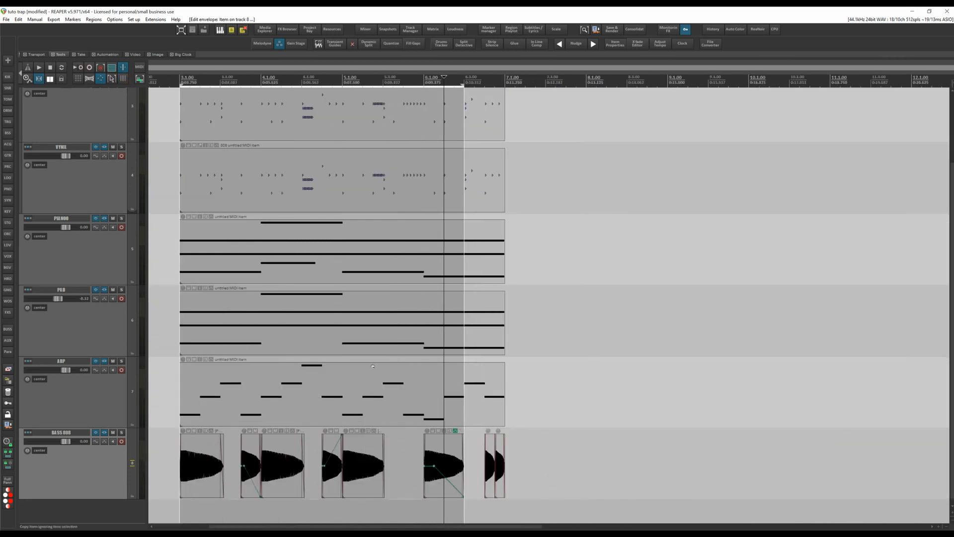
Extend the time selection to span 3.1.00 to 7.1.00 and play the loop to hear the new bass glides
{"action": "left_click", "coordinate": [217, 106]}
{"action": "key", "text": "space"}
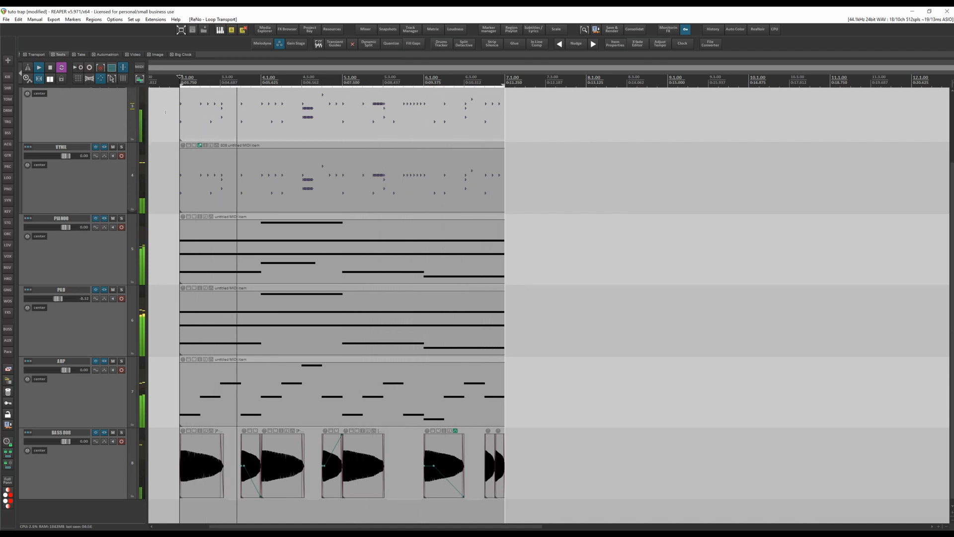
Reshape the pitch glide on the bass item at 4.4.00: shift its start point slightly later, add a raised midpoint, and pull the end point far down
{"action": "scroll", "coordinate": [370, 466], "scroll_direction": "up", "scroll_amount": 5}
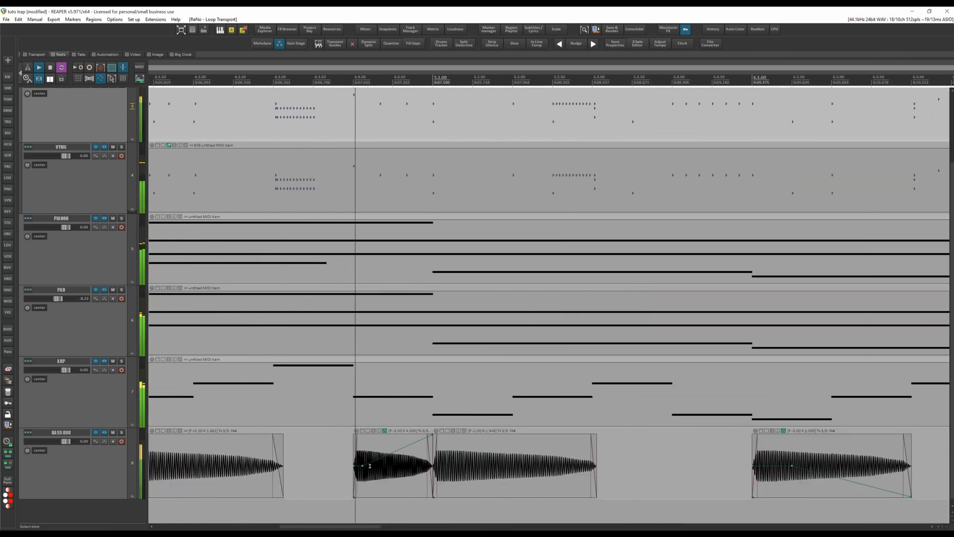
{"action": "mouse_move", "coordinate": [363, 466]}
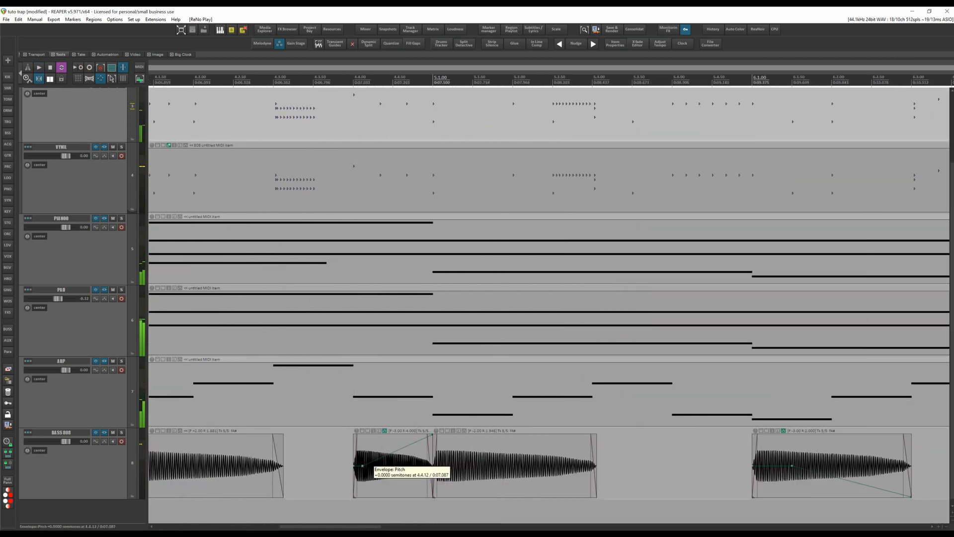
{"action": "left_click_drag", "start_coordinate": [362, 465], "coordinate": [368, 465]}
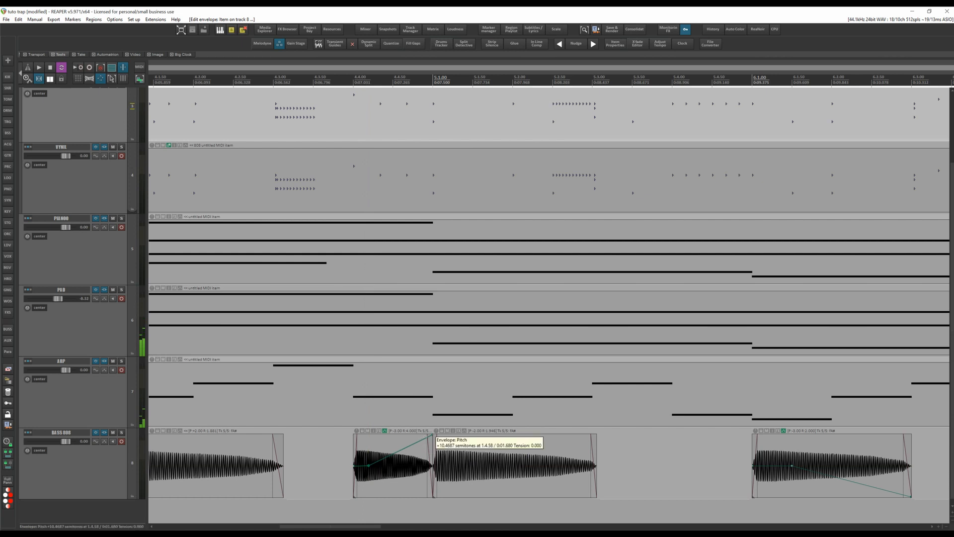
{"action": "left_click", "coordinate": [406, 447]}
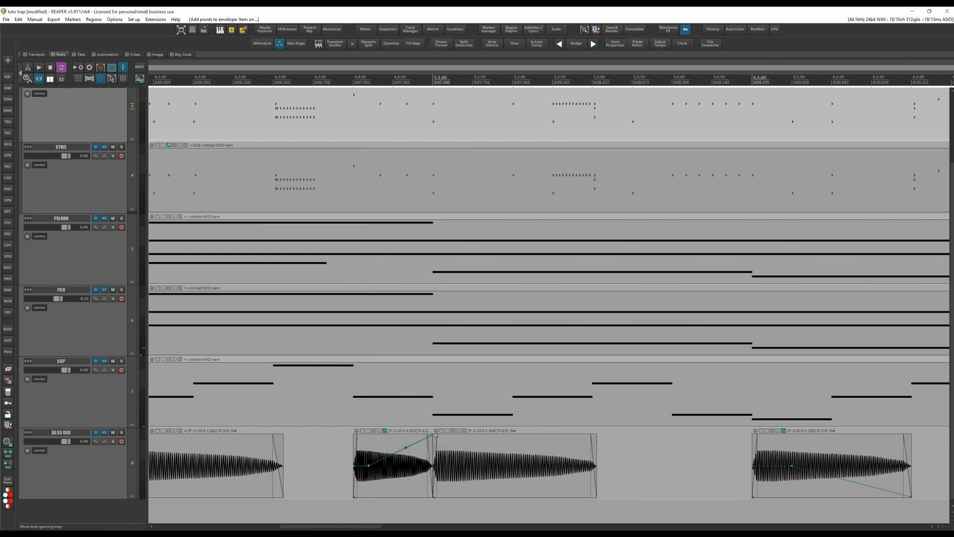
{"action": "left_click_drag", "start_coordinate": [436, 436], "coordinate": [429, 486]}
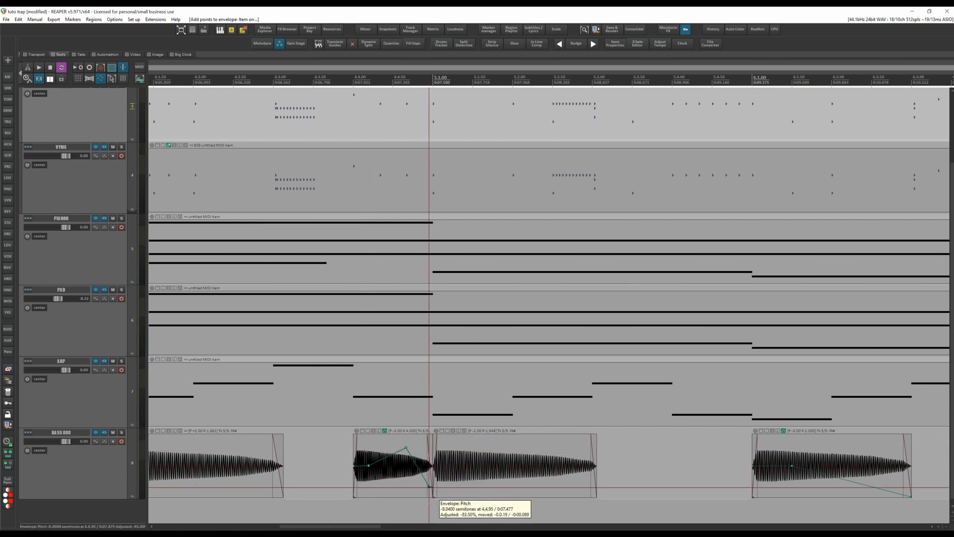
Play the arrangement from 3.1.00 to check the reshaped rise-and-fall bass glide, and stop playback
{"action": "scroll", "coordinate": [353, 422], "scroll_direction": "down", "scroll_amount": 4}
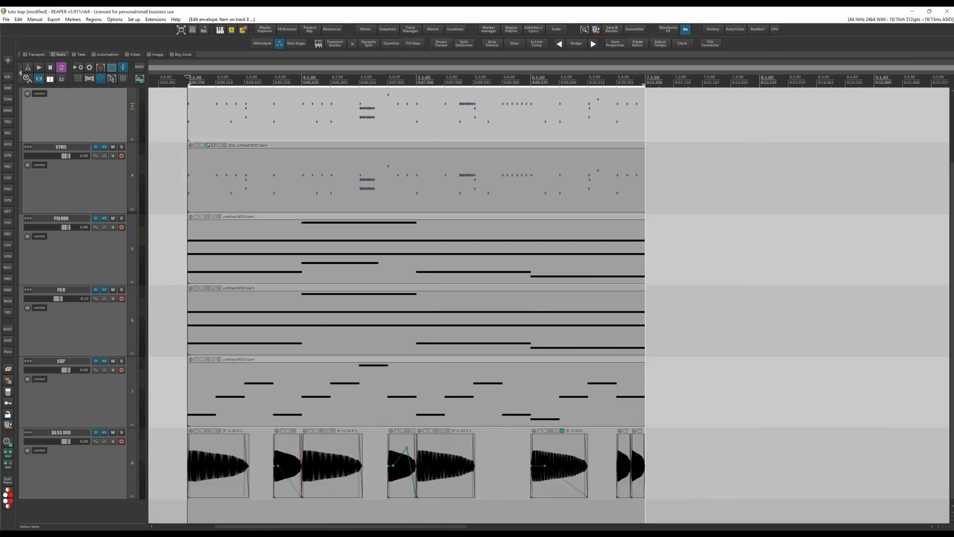
{"action": "key", "text": "space"}
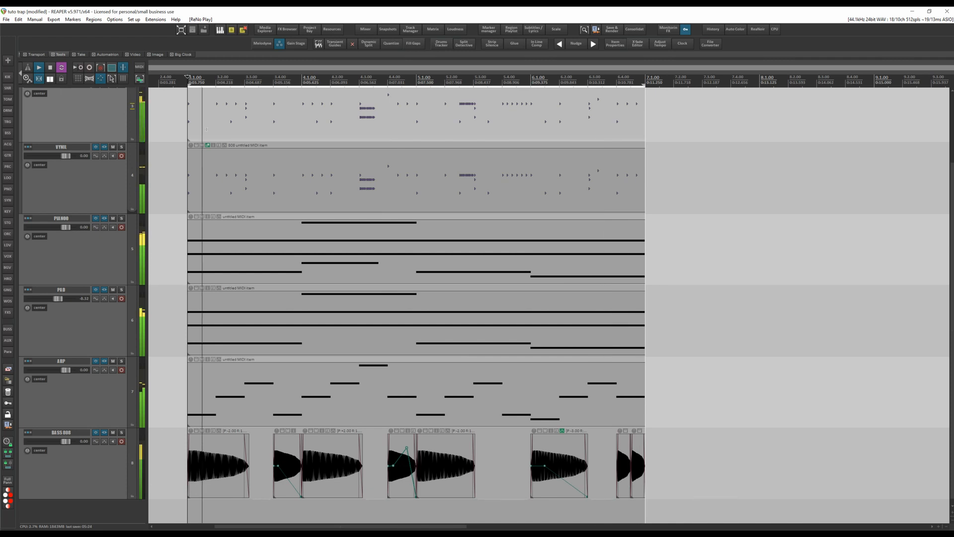
{"action": "key", "text": "space"}
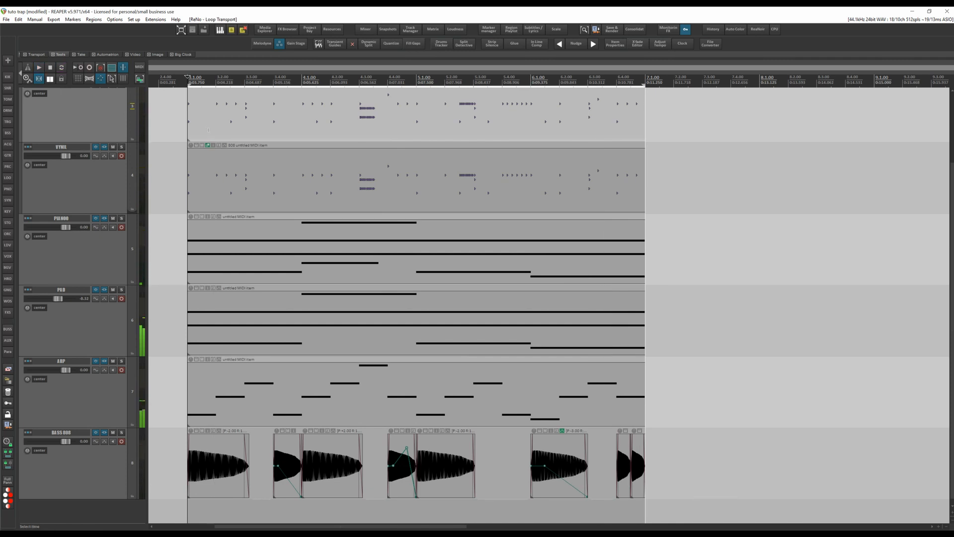
{"action": "scroll", "coordinate": [252, 272], "scroll_direction": "down", "scroll_amount": 3}
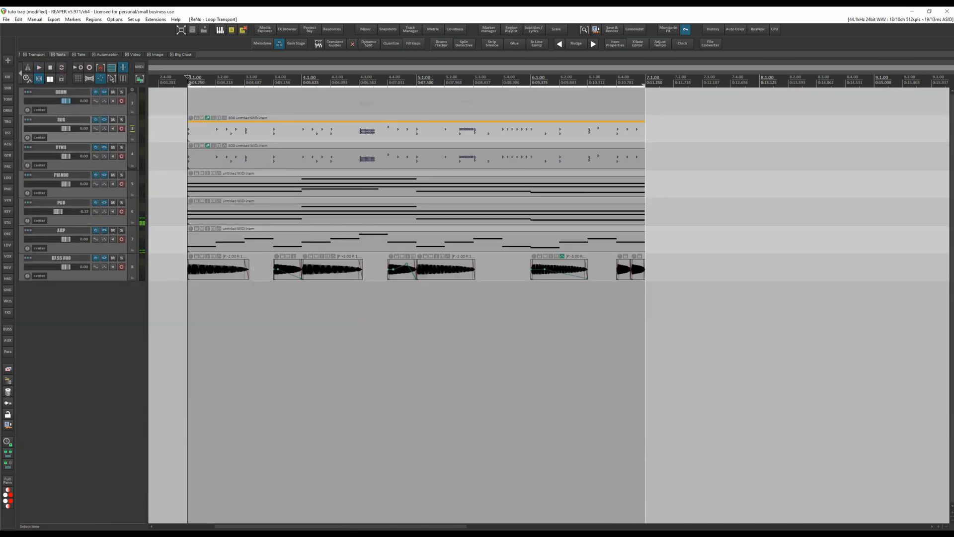
{"action": "scroll", "coordinate": [253, 266], "scroll_direction": "up", "scroll_amount": 3}
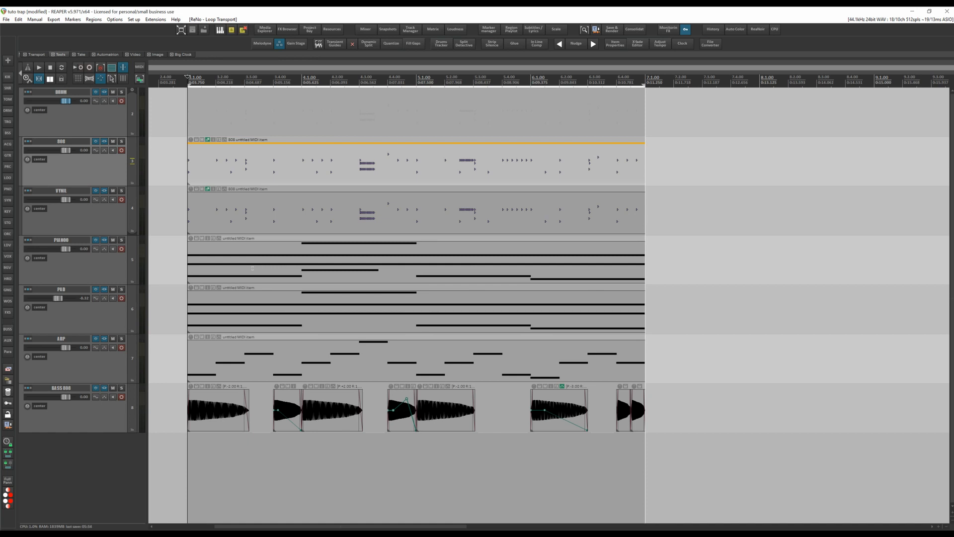
{"action": "scroll", "coordinate": [252, 269], "scroll_direction": "down", "scroll_amount": 4}
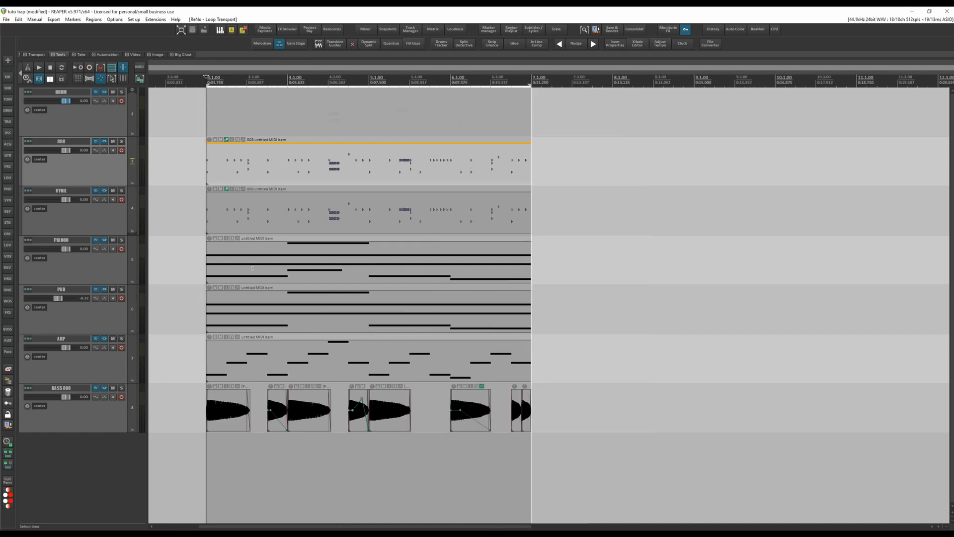